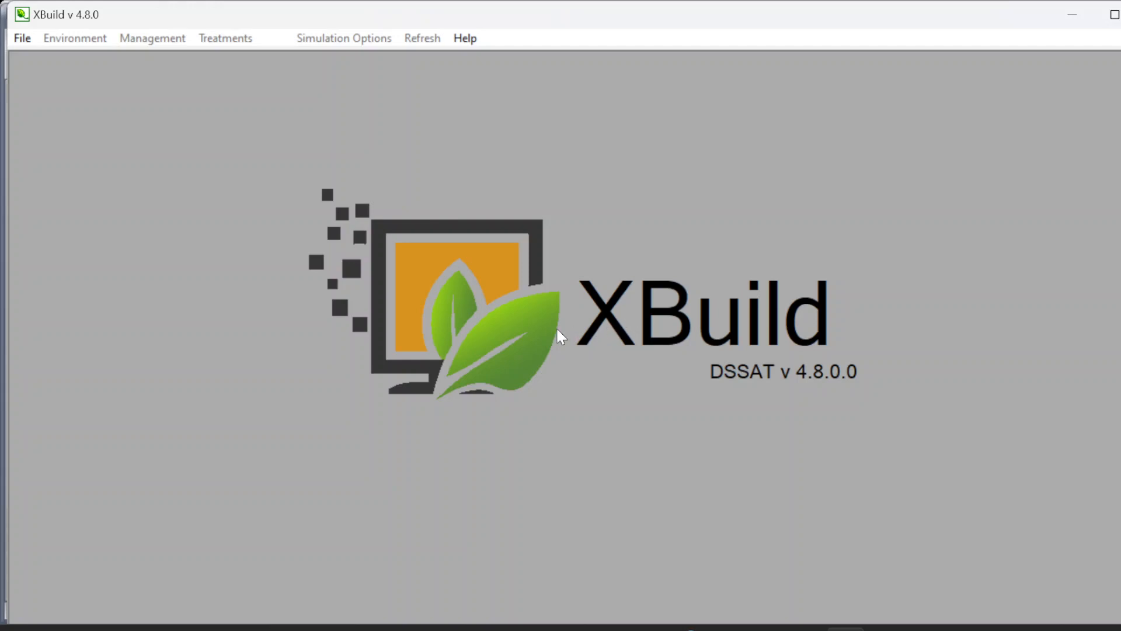
Create a new file of type Experimental and name the experiment POTENTIAL PRODUCTION.
left_click(24, 38)
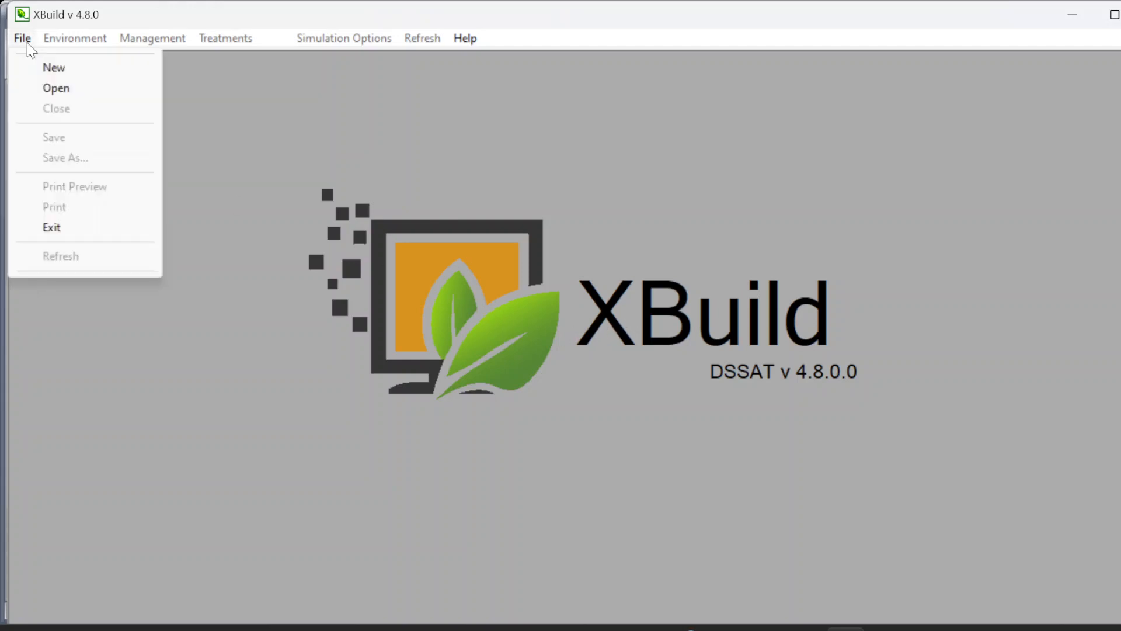
left_click(44, 68)
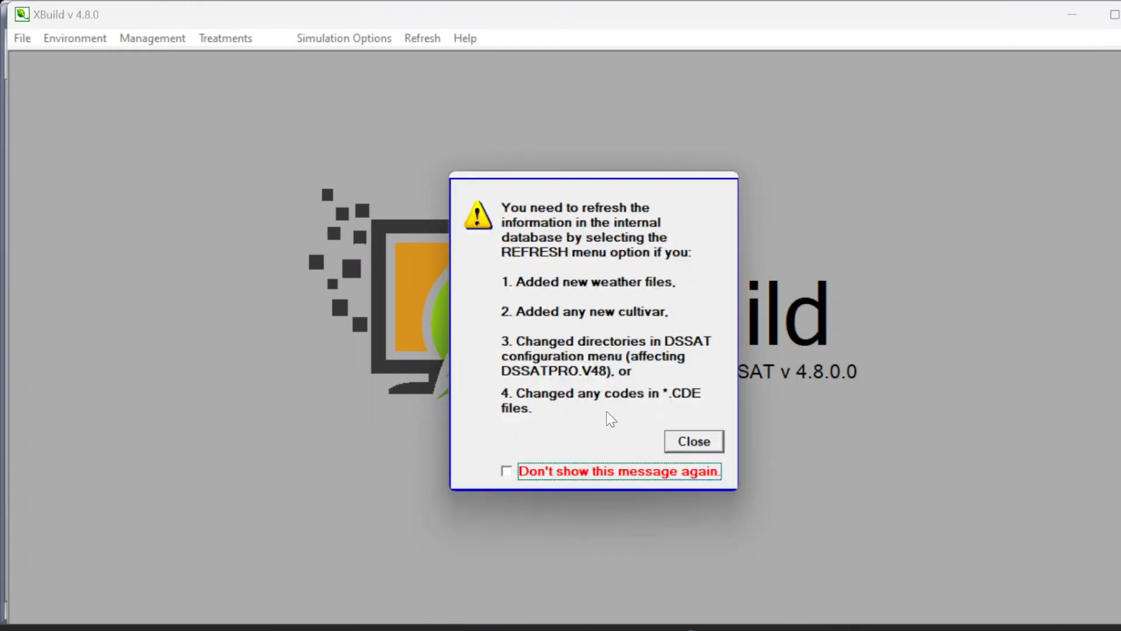
left_click(699, 445)
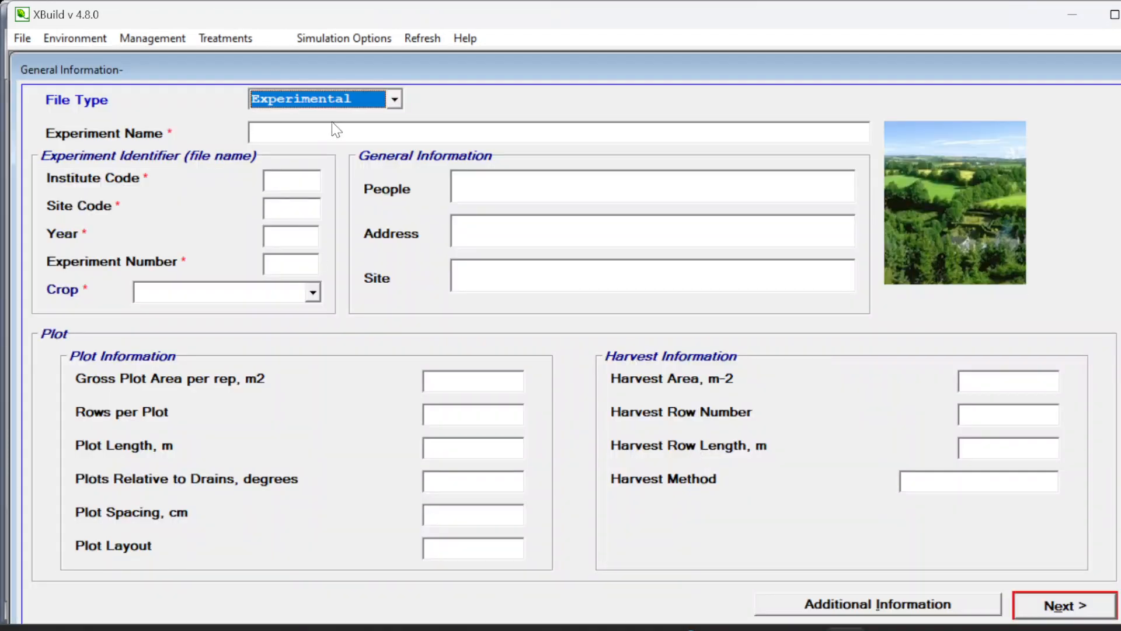
left_click(394, 100)
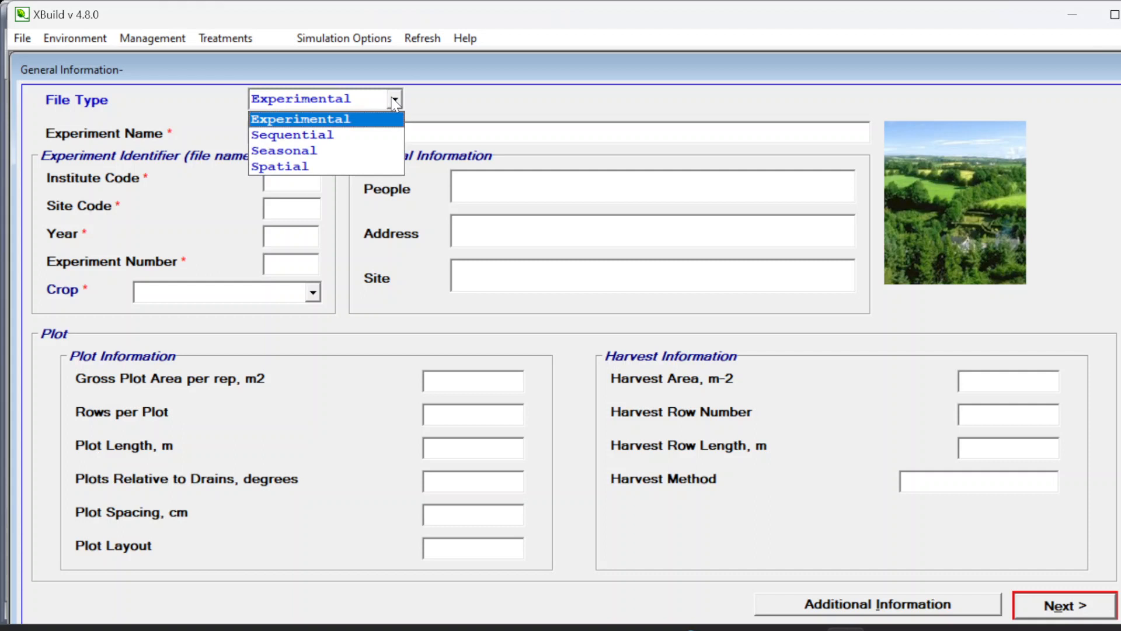
left_click(307, 123)
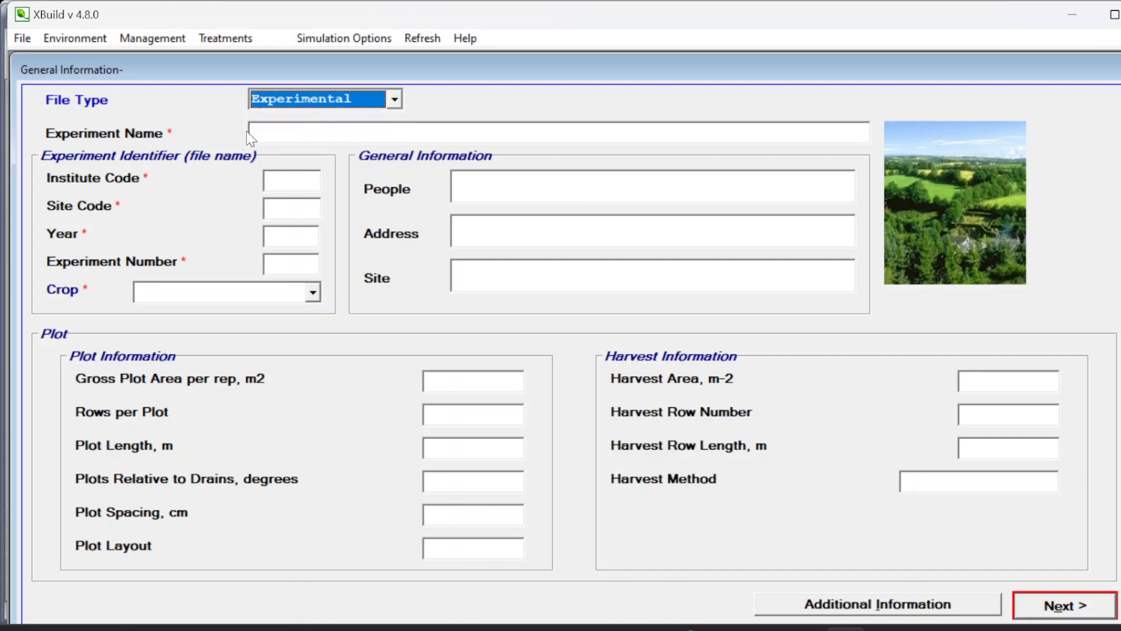
left_click(264, 130)
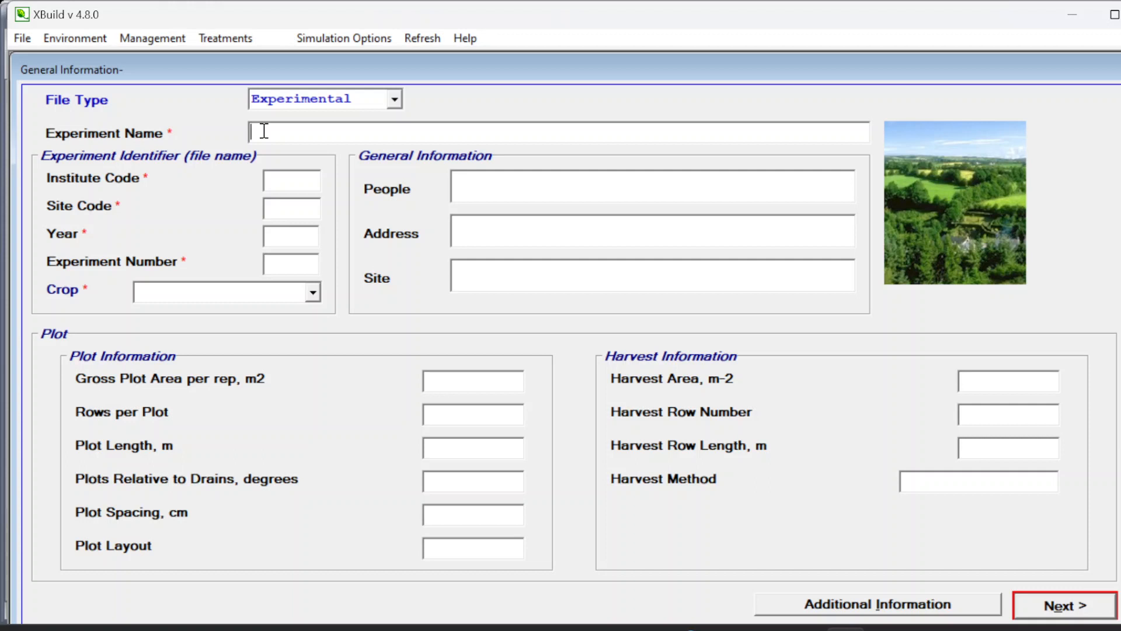
type("POTENTIAL PRODUCTION")
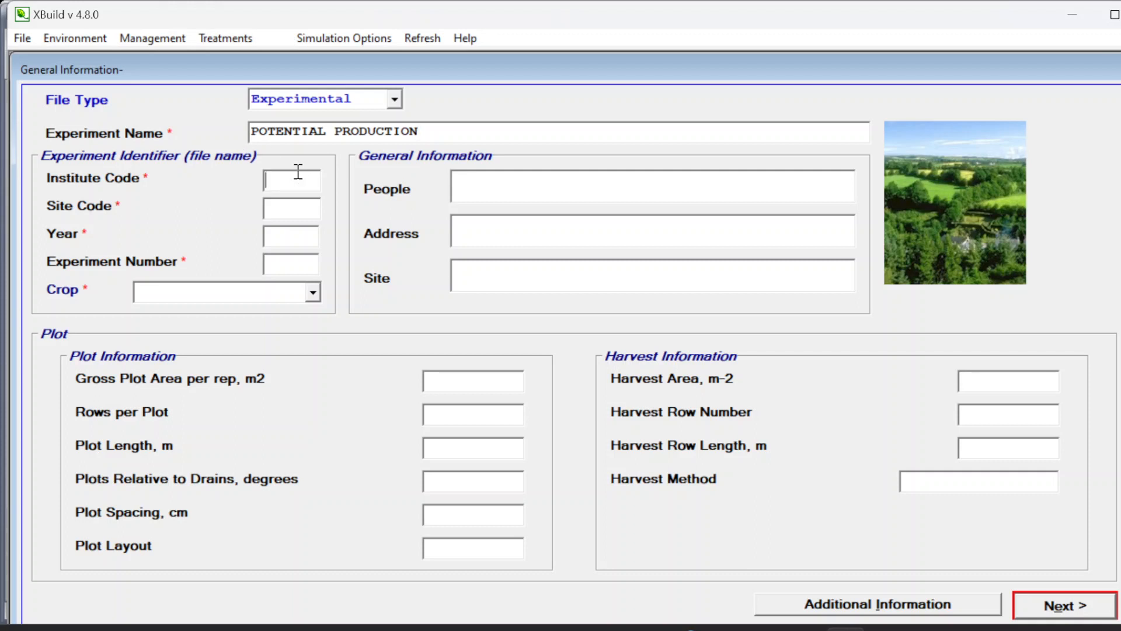
Fill in the experiment identifier with institute code UF, site code GA, year 1982 and experiment number 11.
type("UF")
type("GA")
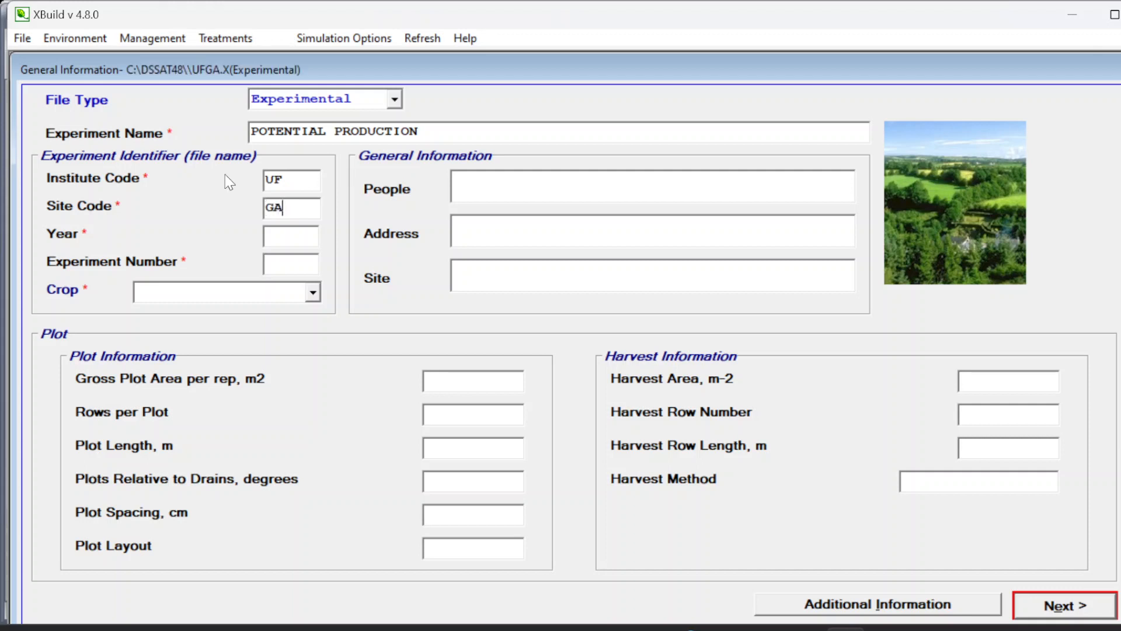
left_click(269, 236)
type("1983")
key("BackSpace")
type("2")
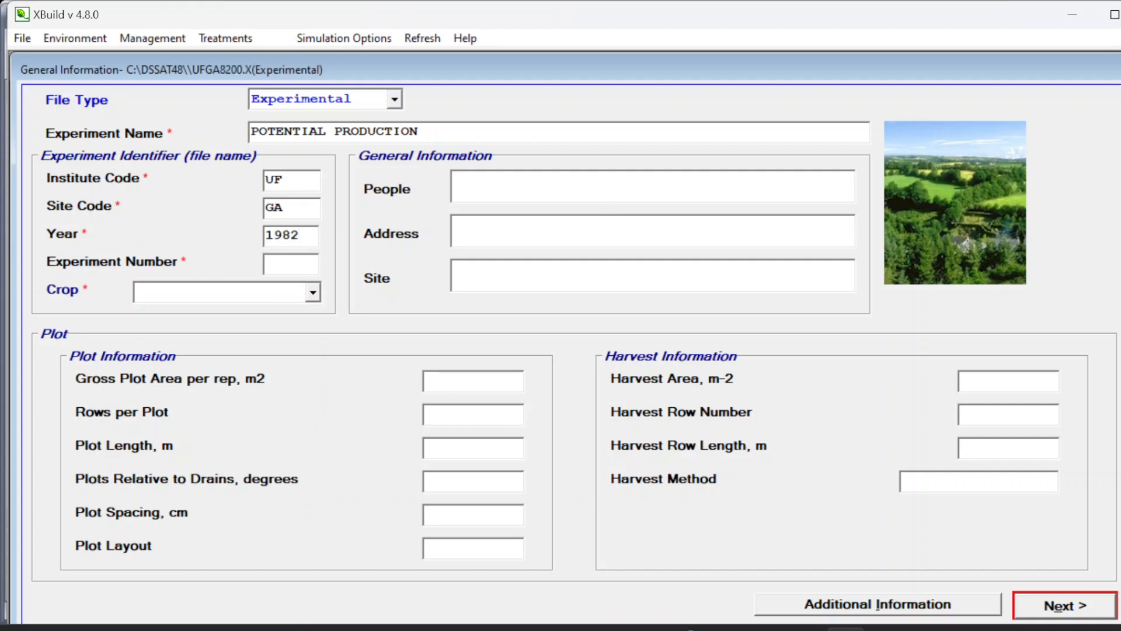
left_click(288, 263)
type("0")
key("BackSpace")
type("11")
Set the experiment's crop to Maize.
left_click(209, 294)
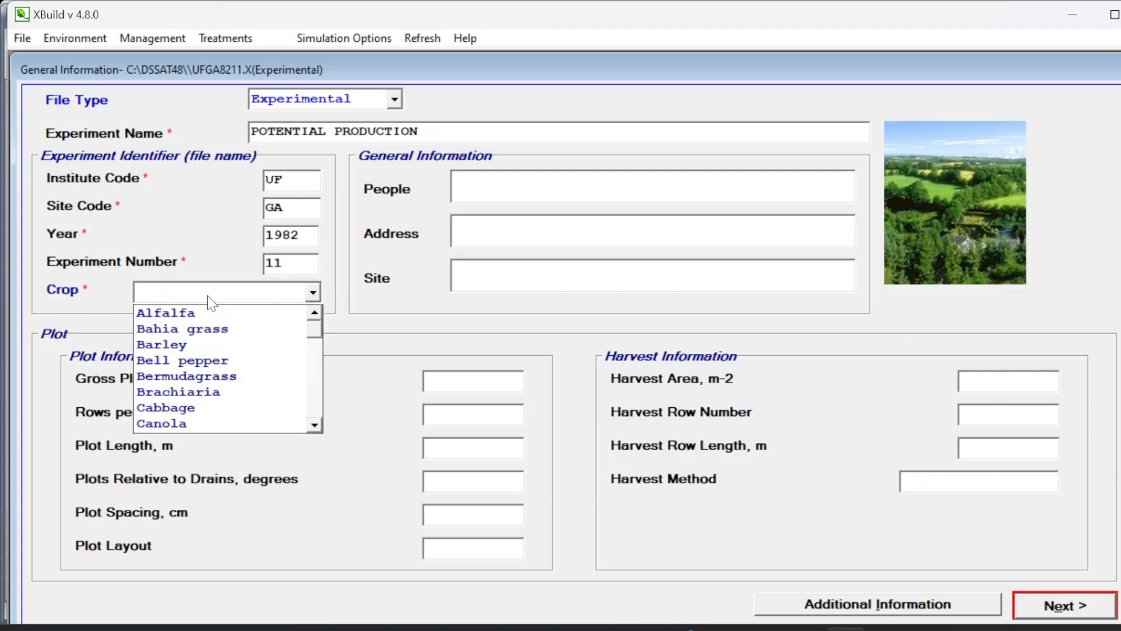
left_click(314, 424)
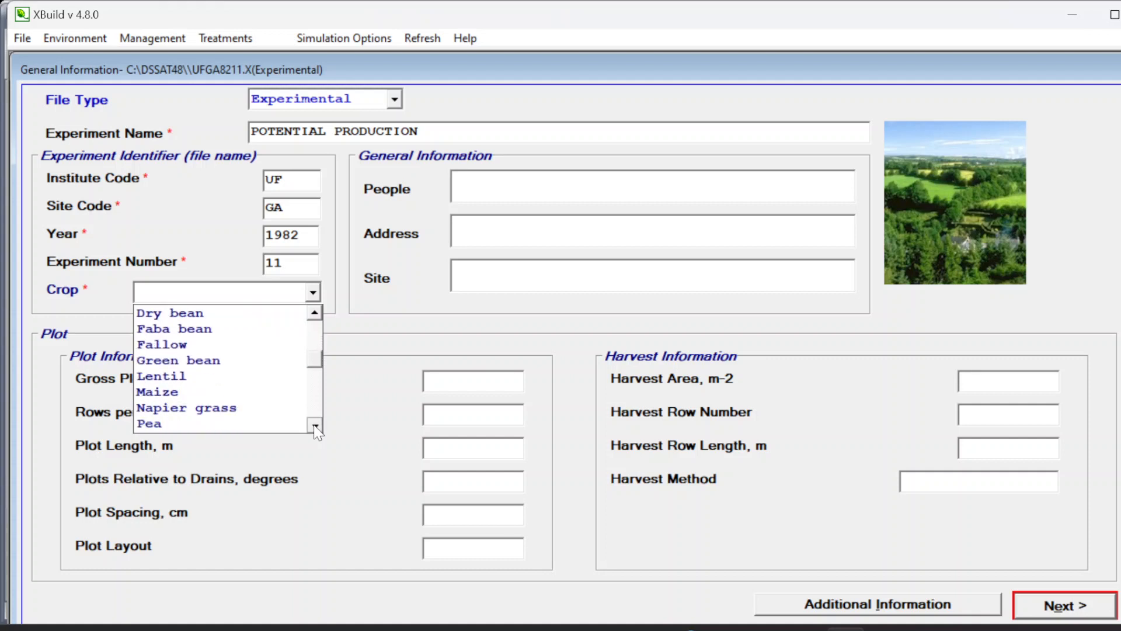
left_click(255, 392)
Fill in the general information with the researcher's name, UNIVERSITY OF FLORIDA as address and GAINESVILLE as site.
left_click(485, 199)
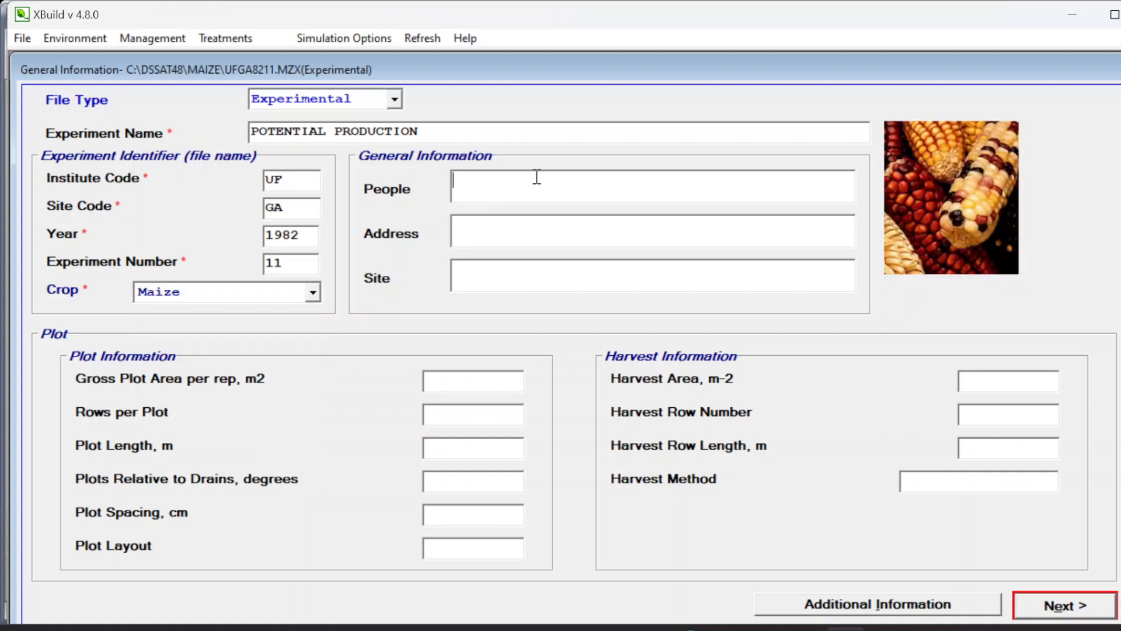
type("Dr GERRIT HOOGENBOOM")
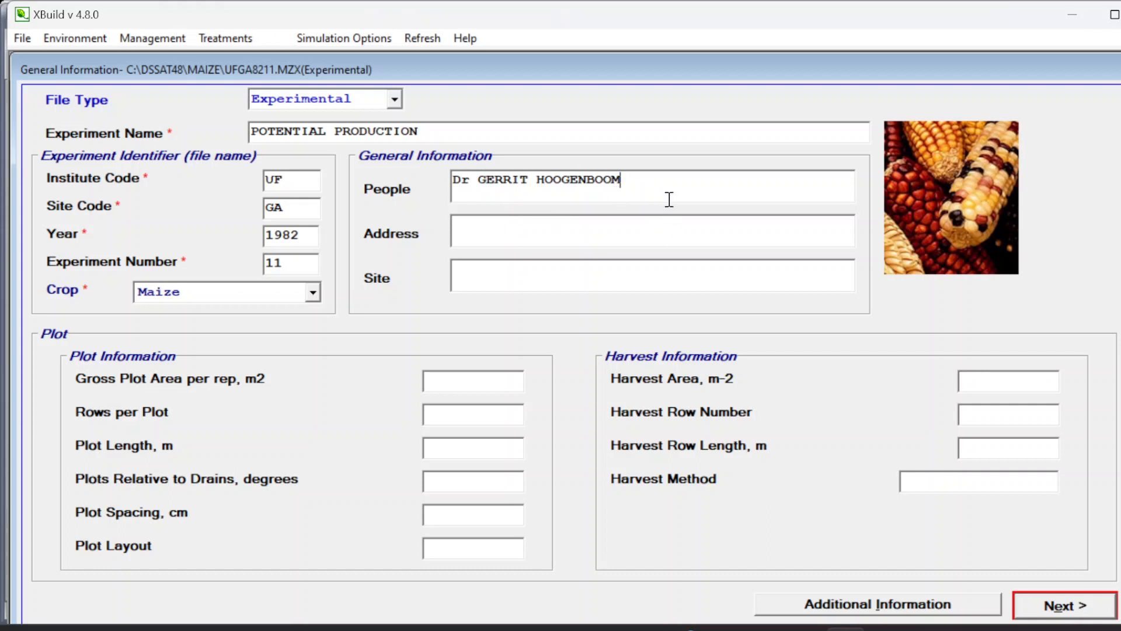
left_click(504, 229)
type("UNIVERSITY O")
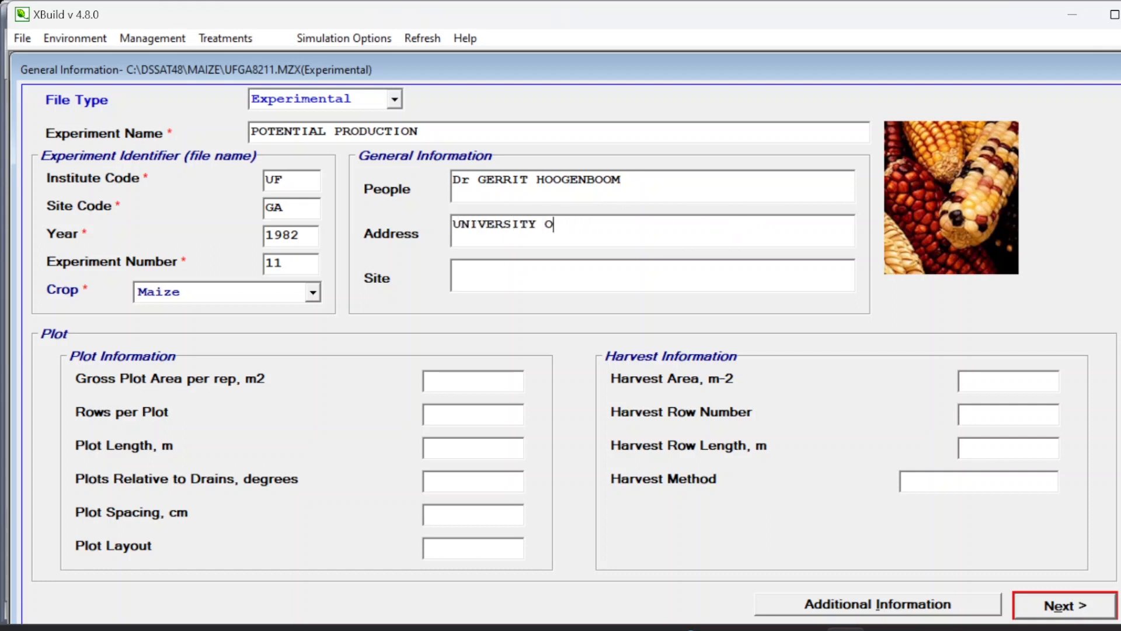
type("F FLORIDA")
left_click(487, 283)
type("GAINESVILLE ")
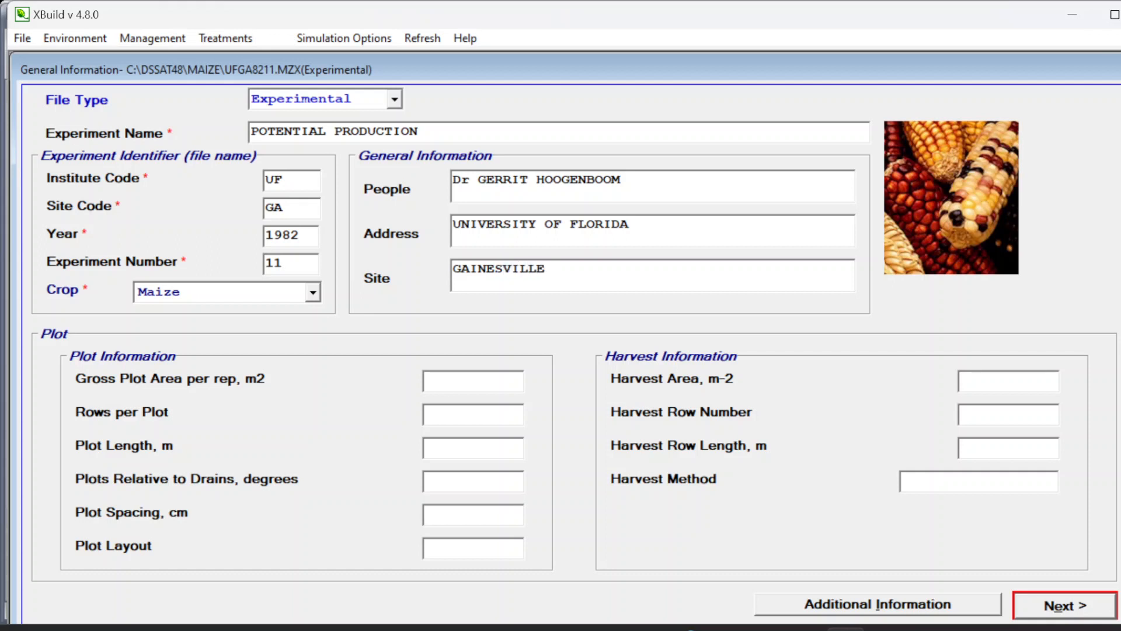
type(", U")
key("BackSpace")
key("BackSpace")
key("BackSpace")
Continue to the cultivar settings and assign the McCurdy 84aa cultivar to the level 1 maize entry.
left_click(1059, 609)
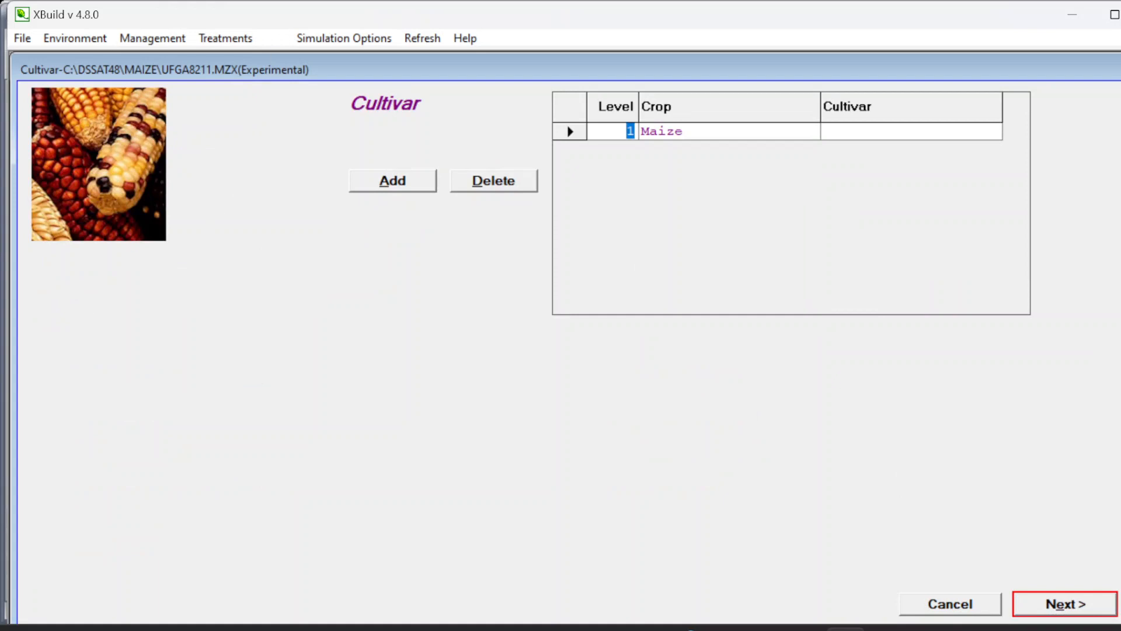
left_click(863, 129)
left_click(991, 132)
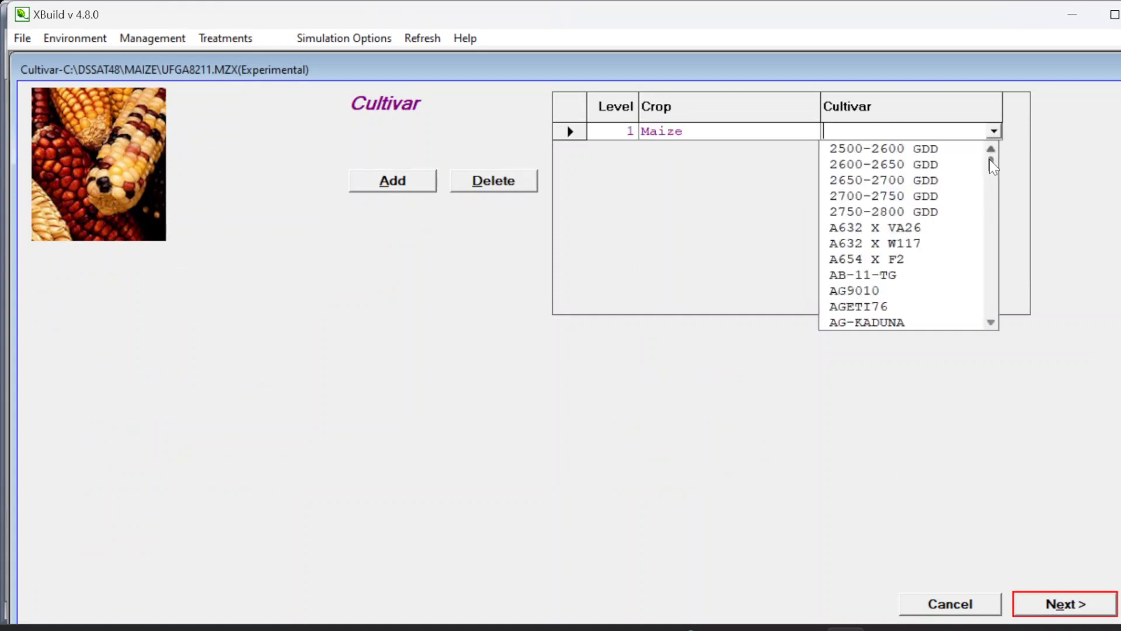
left_click_drag(989, 158, 986, 263)
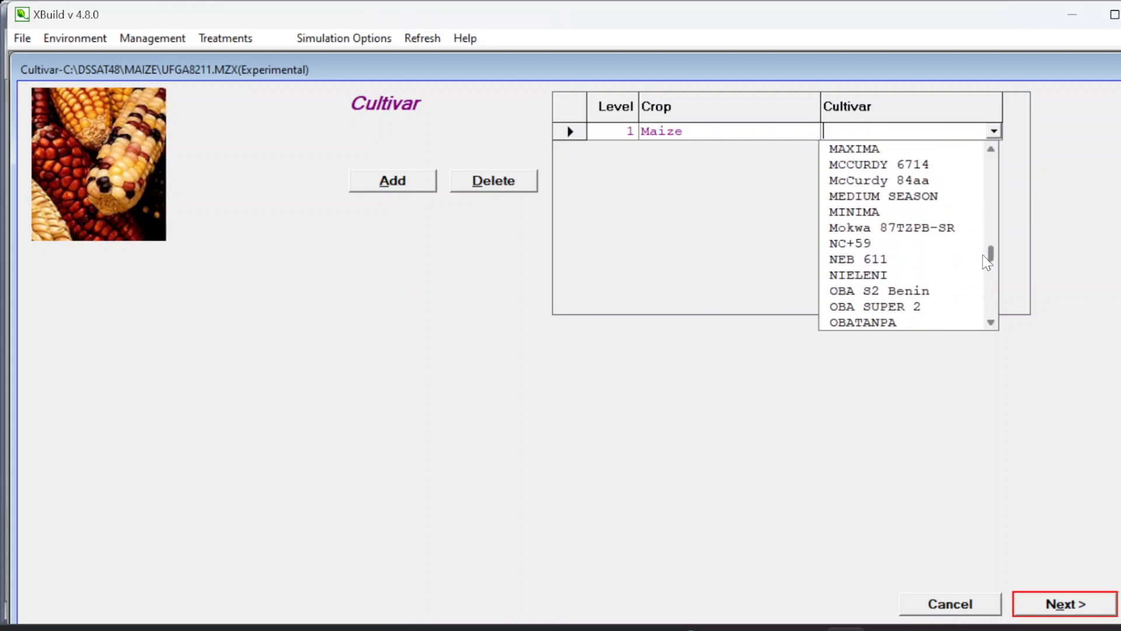
mouse_move(983, 257)
left_mouse_down()
mouse_move(986, 311)
mouse_move(1000, 224)
mouse_move(998, 249)
left_mouse_up()
left_click(930, 257)
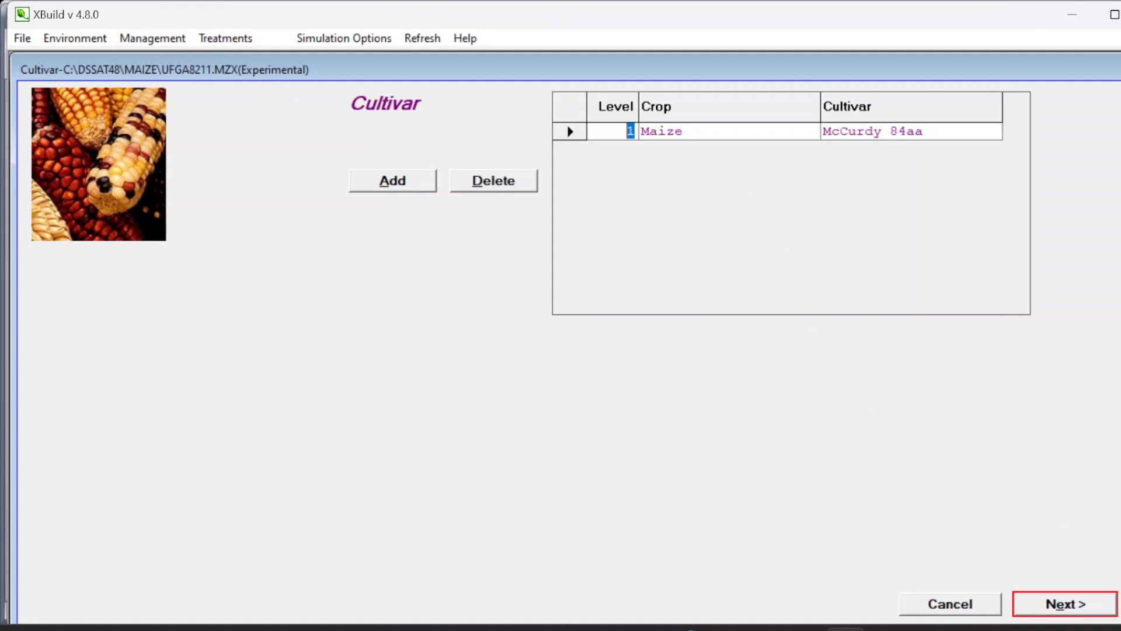
Continue to the field settings and enter UFGA8211 as the level 1 field ID.
left_click(1090, 597)
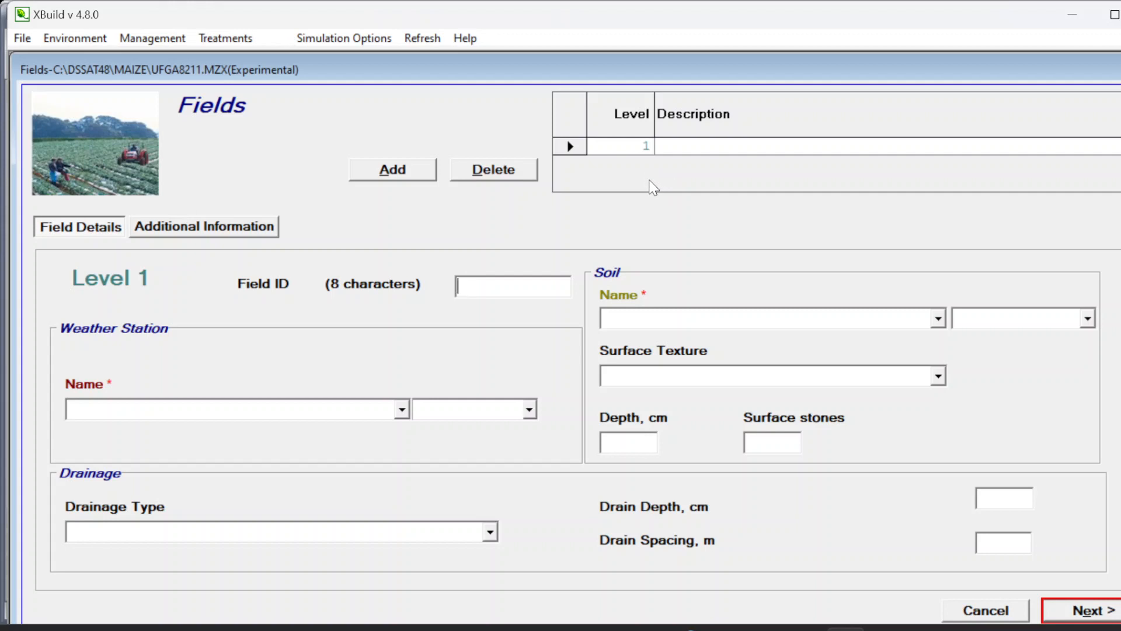
type("UFGA")
type("8211")
left_click(261, 411)
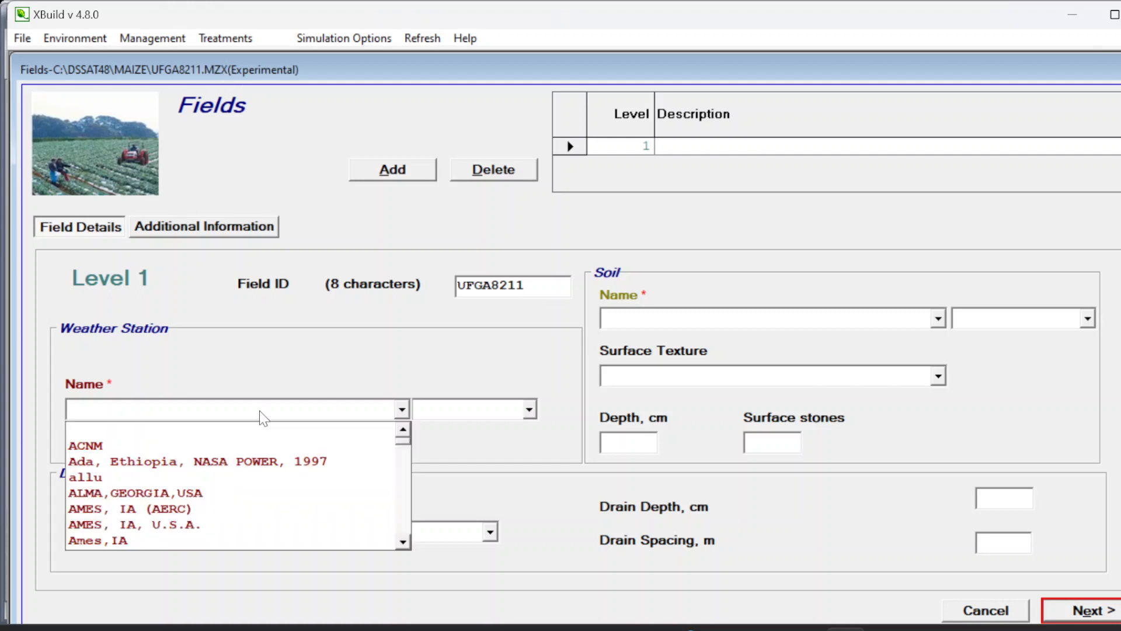
left_click(518, 352)
scroll(284, 403, "down", 3)
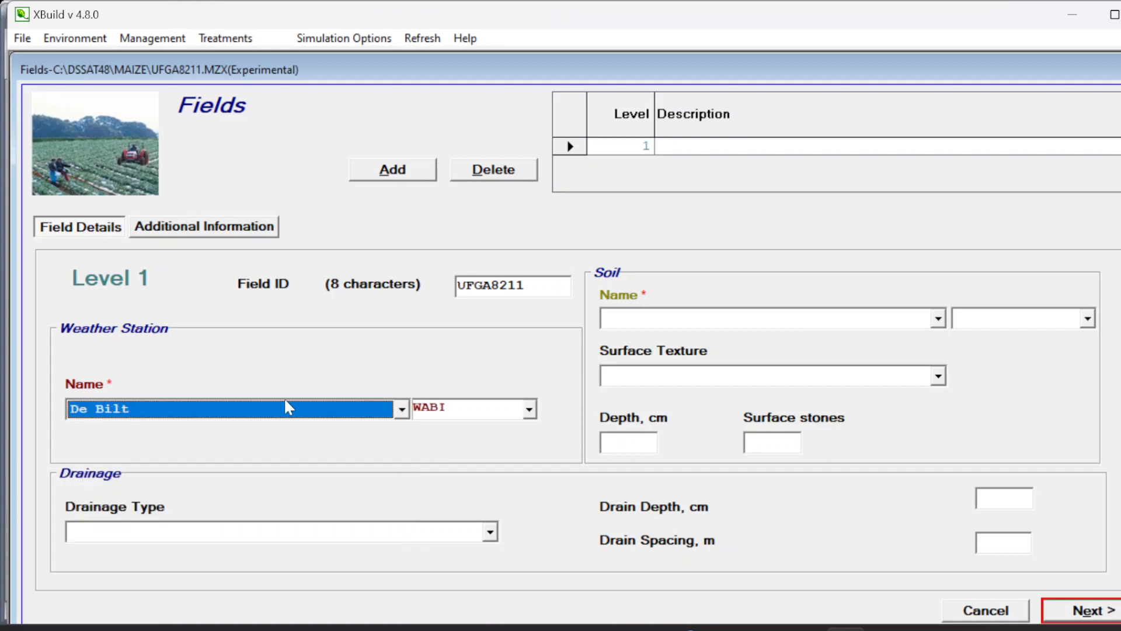
Change the level 1 field ID to UFGA0001.
left_click(523, 285)
left_click_drag(523, 285, 494, 285)
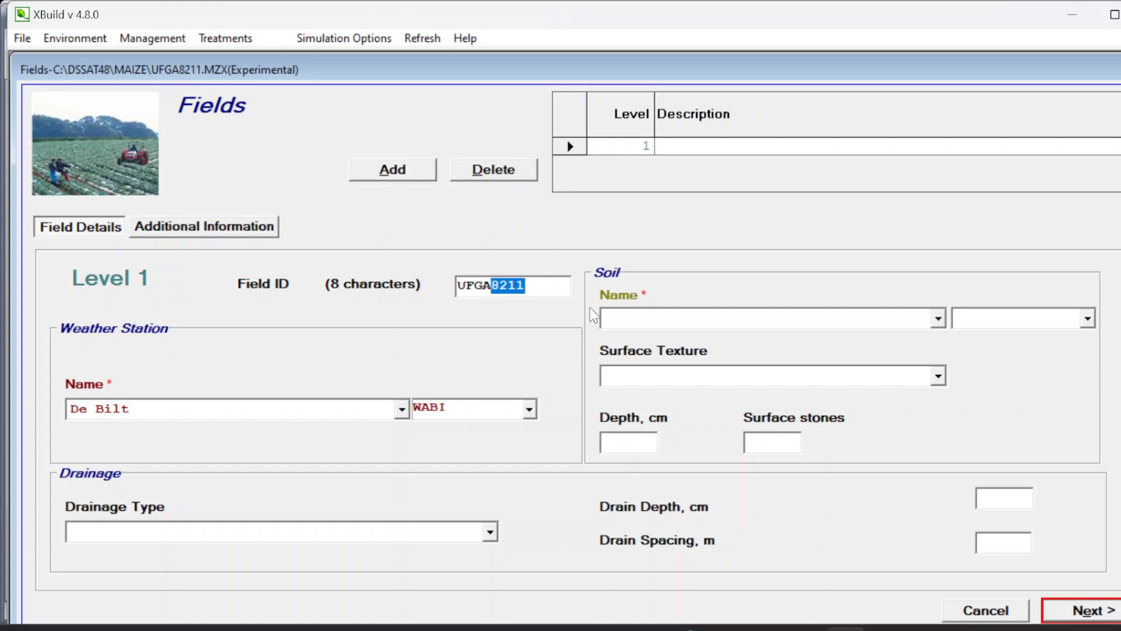
type("000")
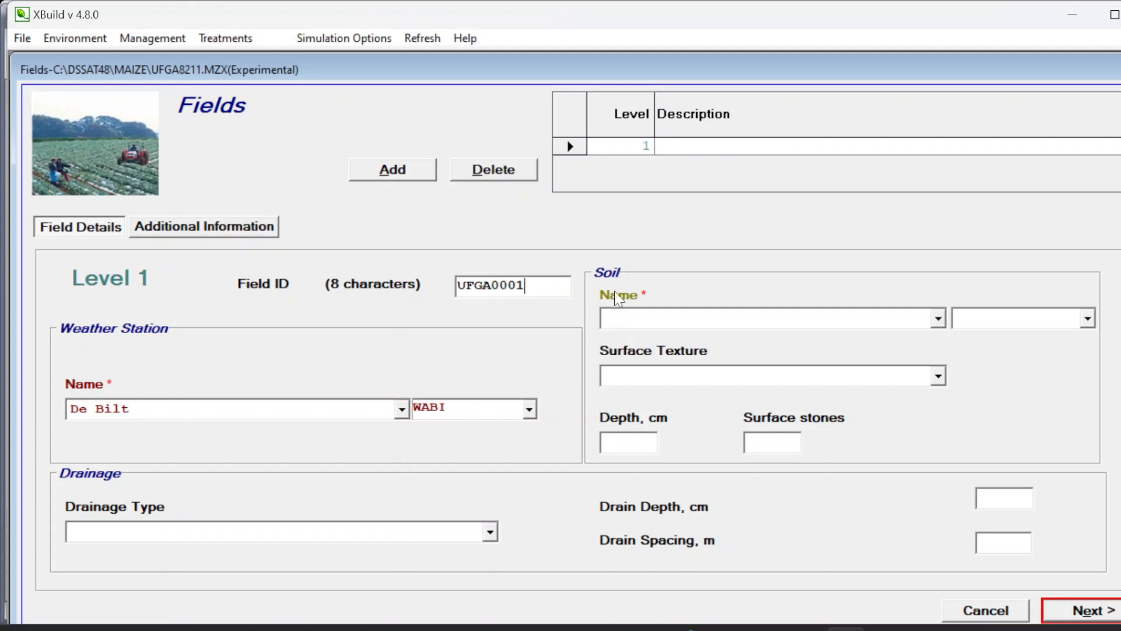
left_click_drag(525, 284, 494, 287)
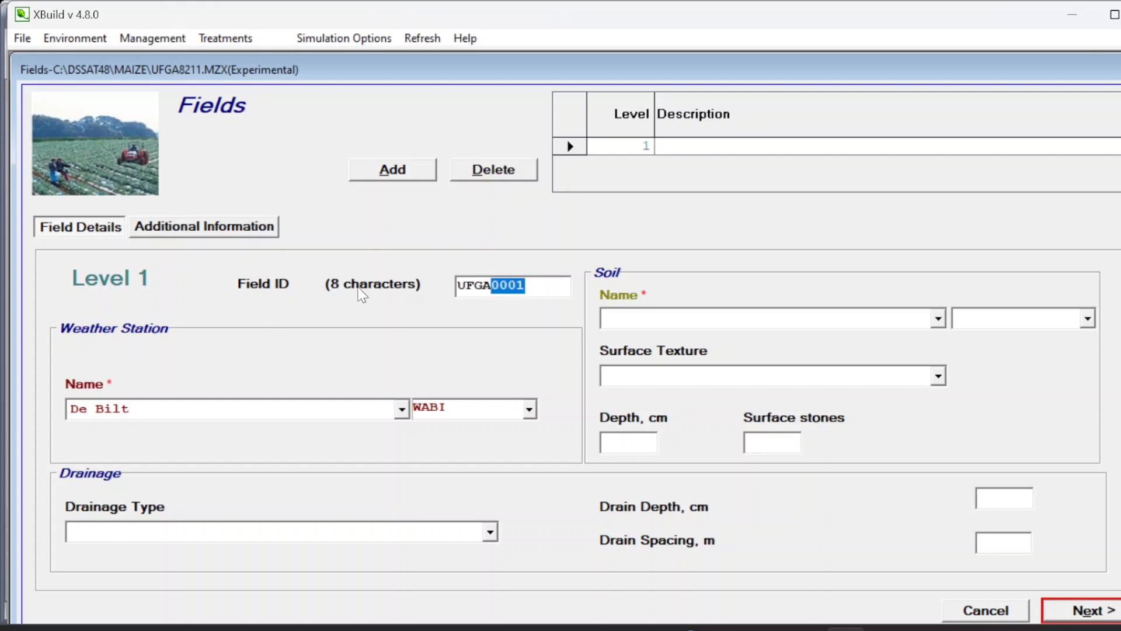
Set the field's weather station to GAINESVILLE, FLORIDA, U.S.A with the weather file UFGA8201.
left_click(239, 410)
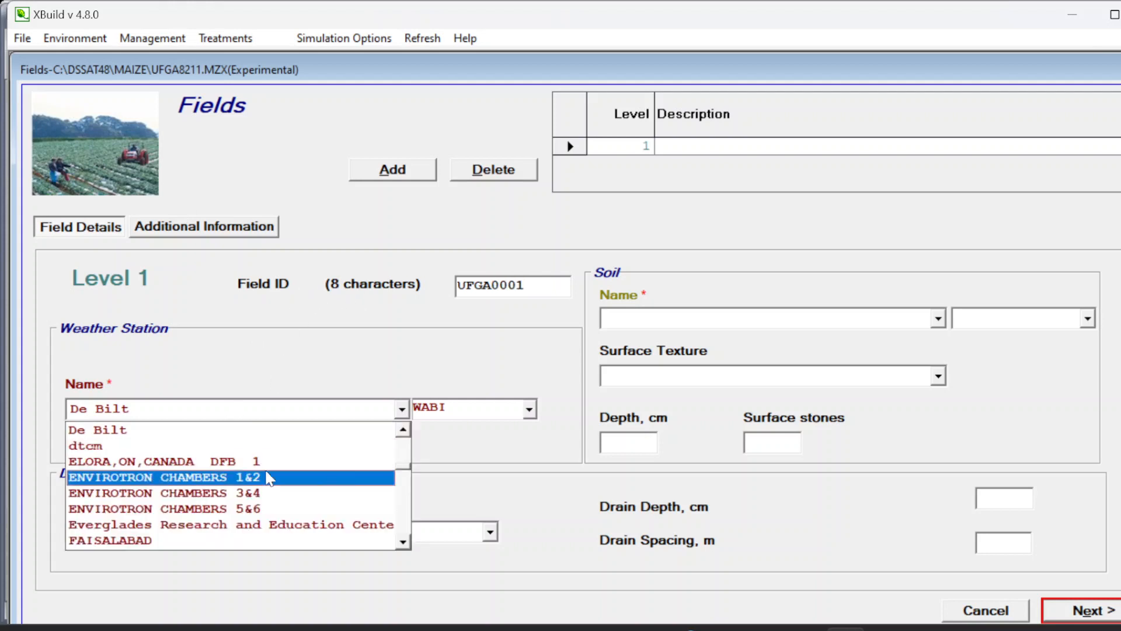
scroll(264, 482, "down", 4)
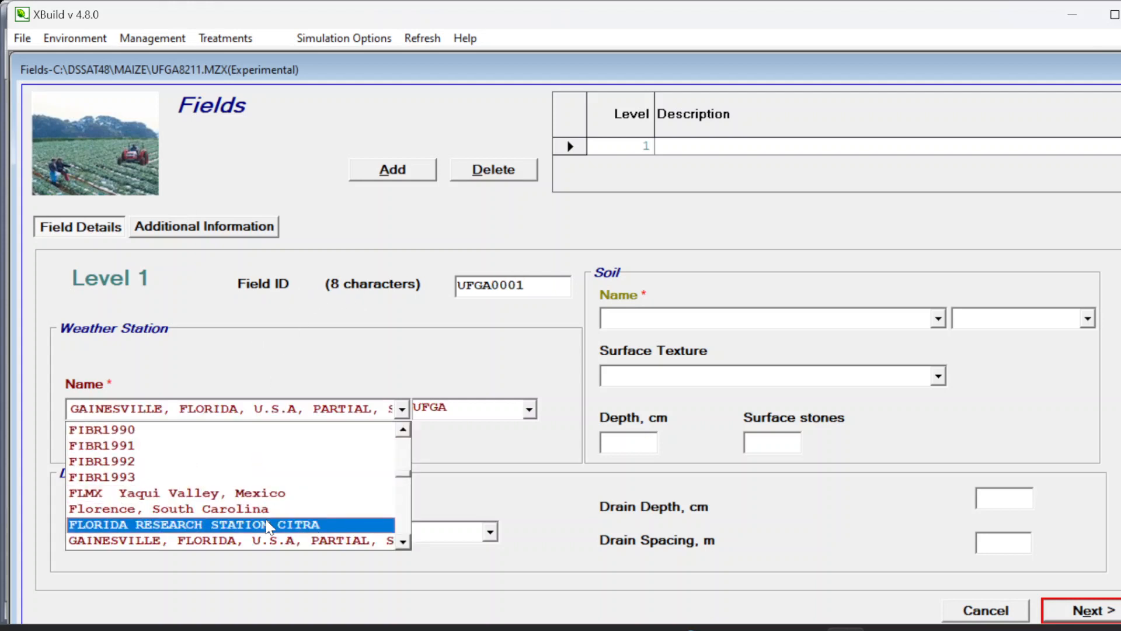
left_click(276, 541)
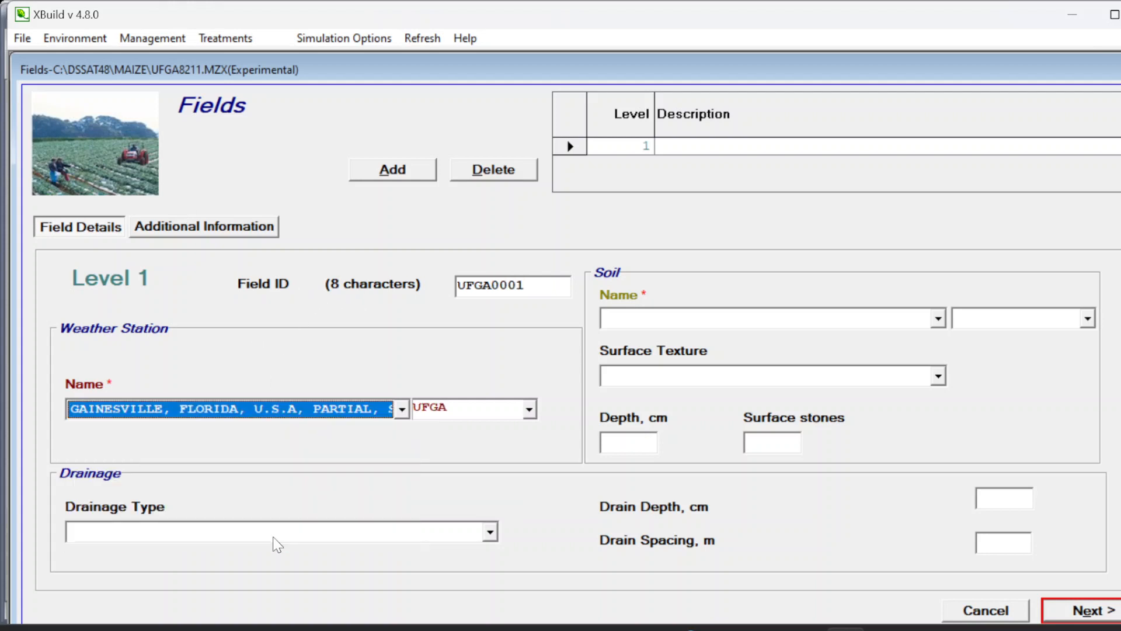
left_click(532, 411)
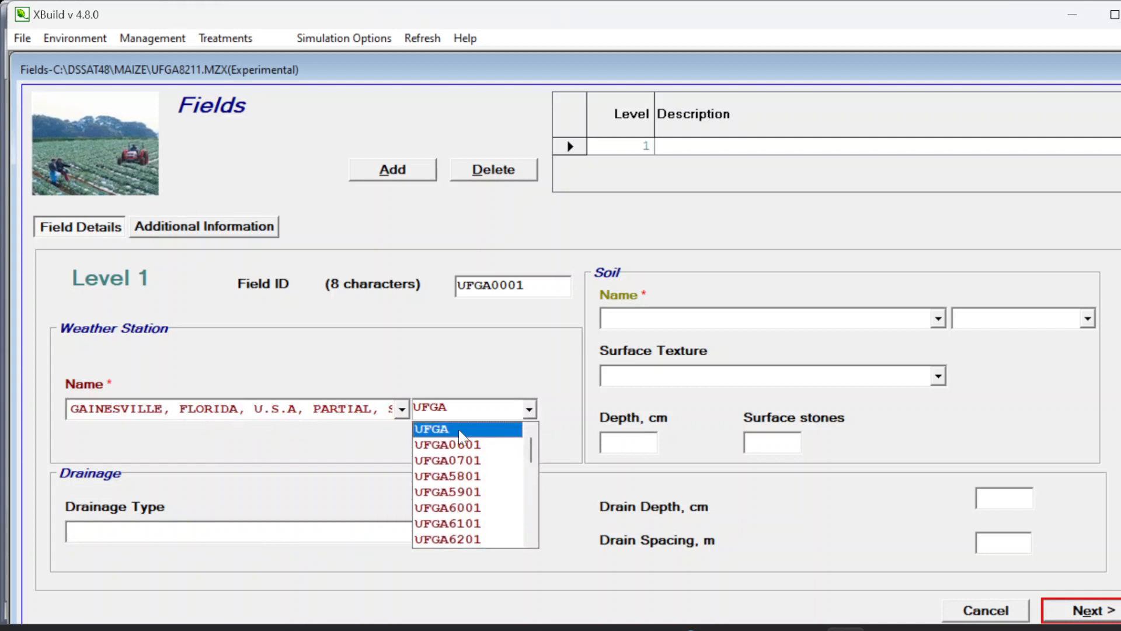
left_click_drag(530, 450, 530, 505)
left_click(475, 514)
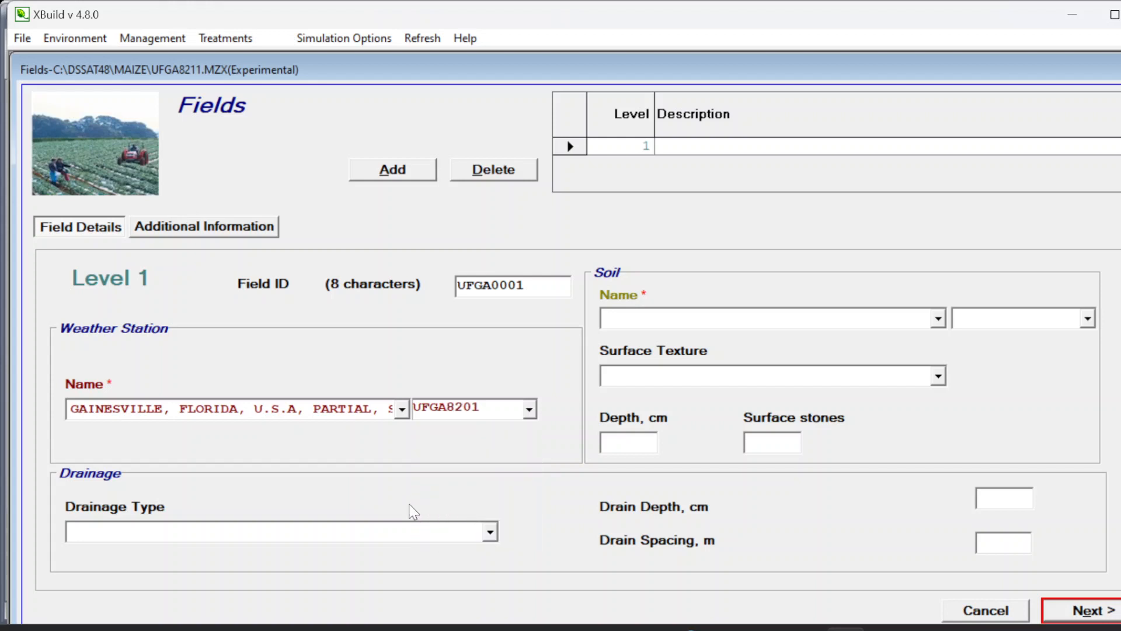
left_click(458, 531)
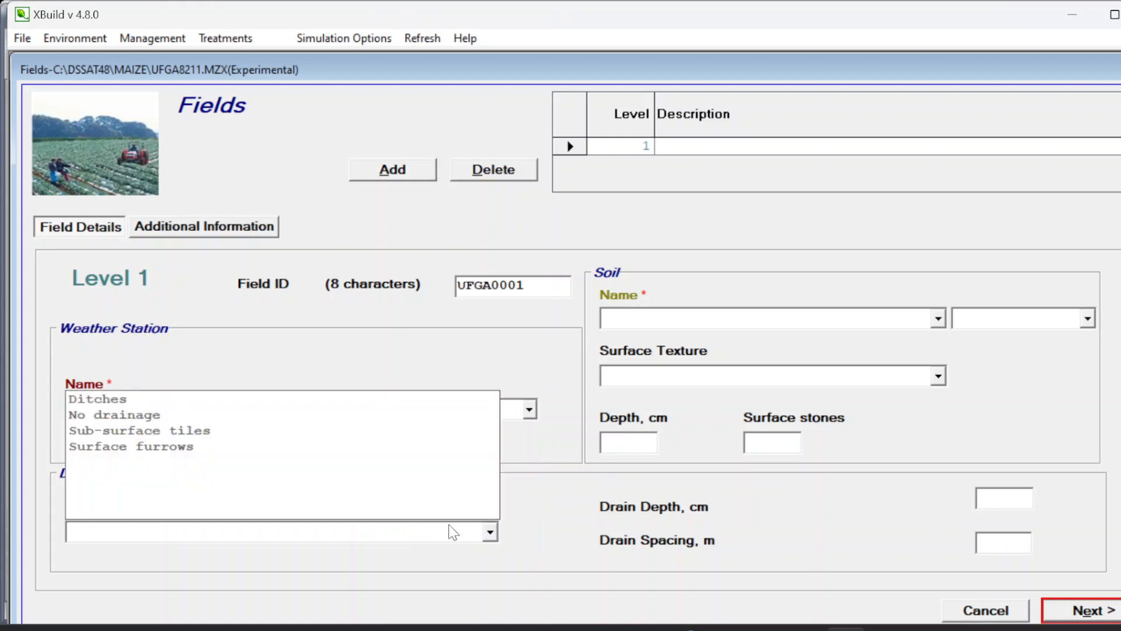
left_click(182, 373)
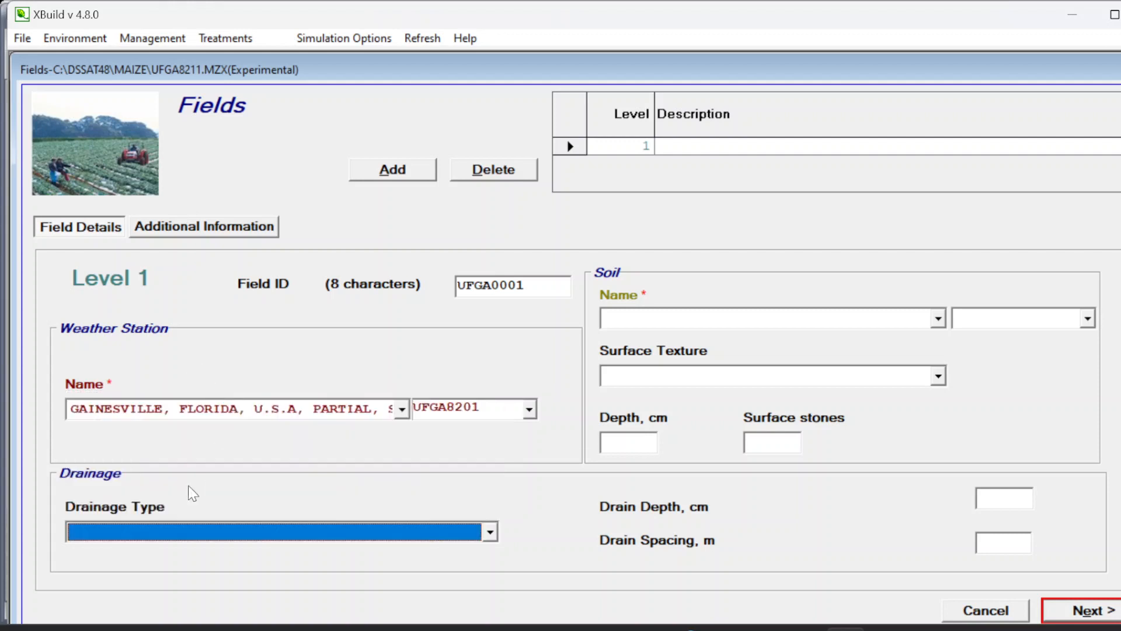
Set the level 1 field's soil to DEFAULT - DEEP SAND(SOIL.SOL) with profile code IB00000010.
left_click(667, 319)
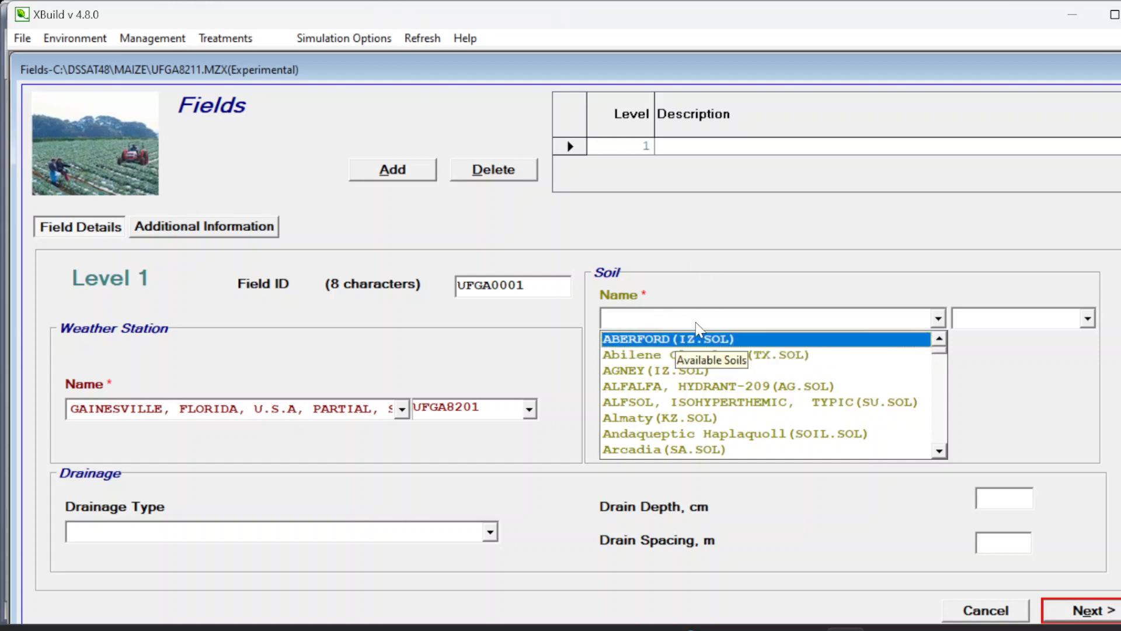
key("d")
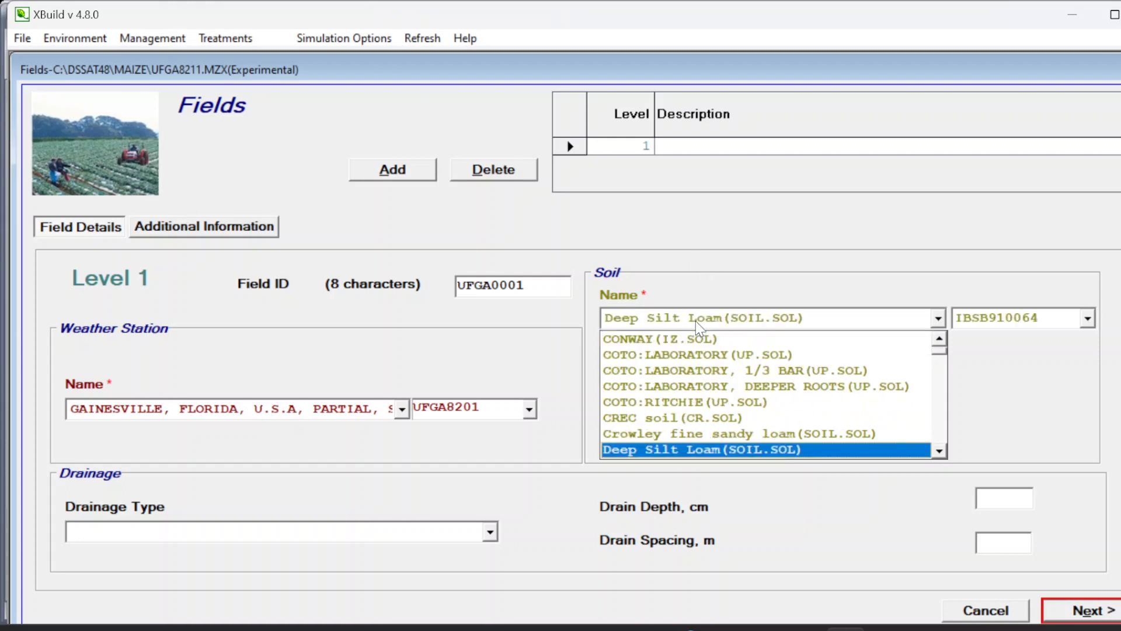
left_click(939, 450)
left_click(939, 450)
left_click(938, 450)
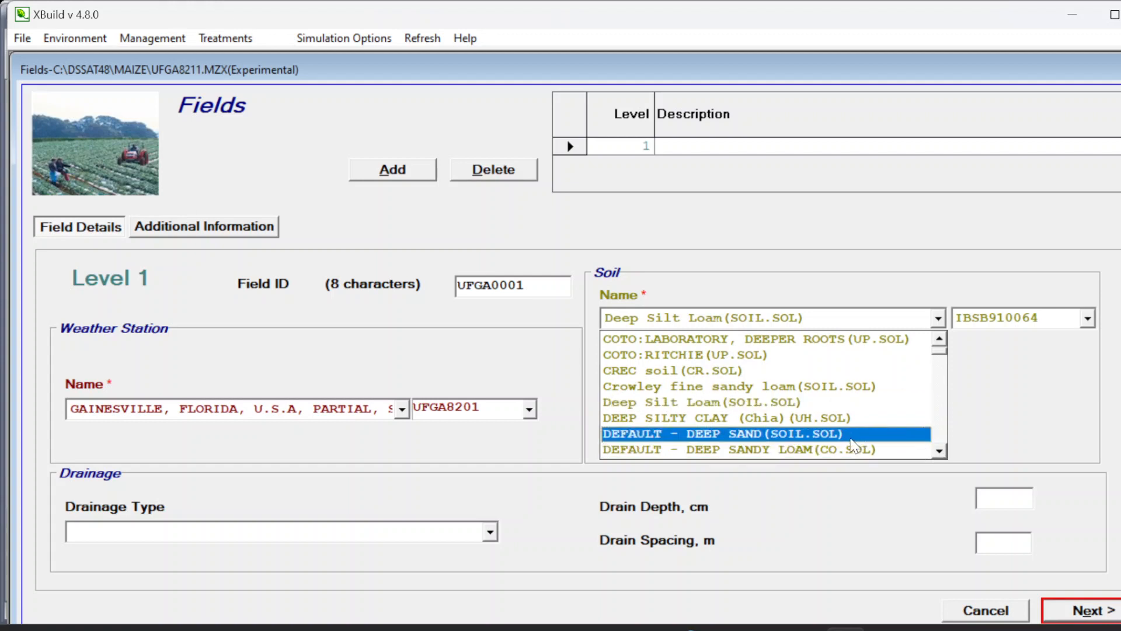
left_click(772, 434)
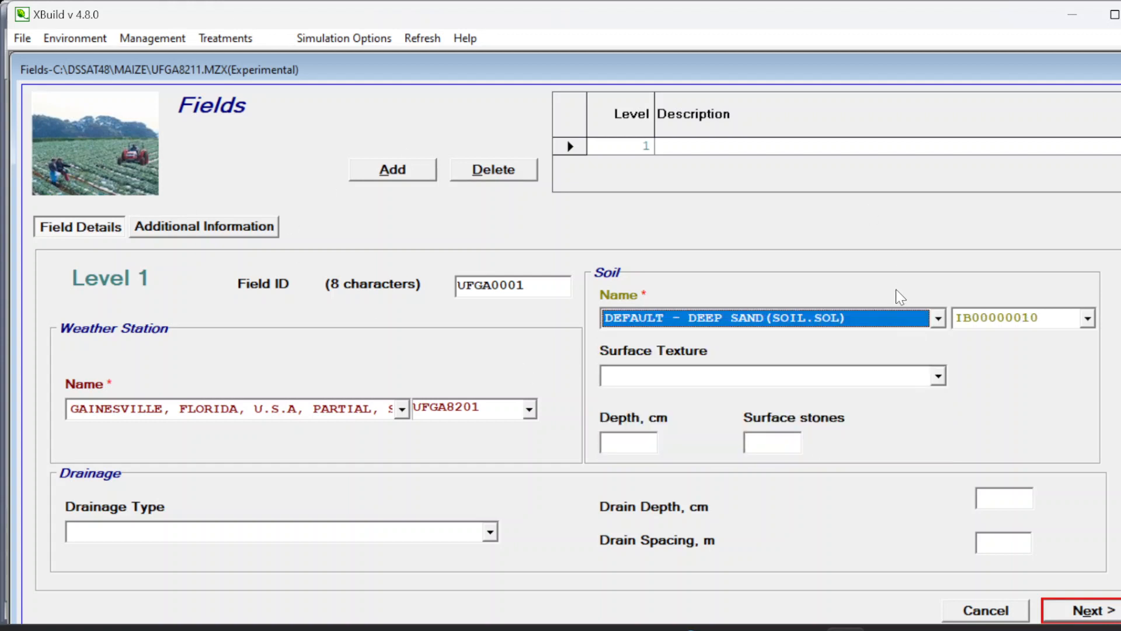
left_click(1088, 320)
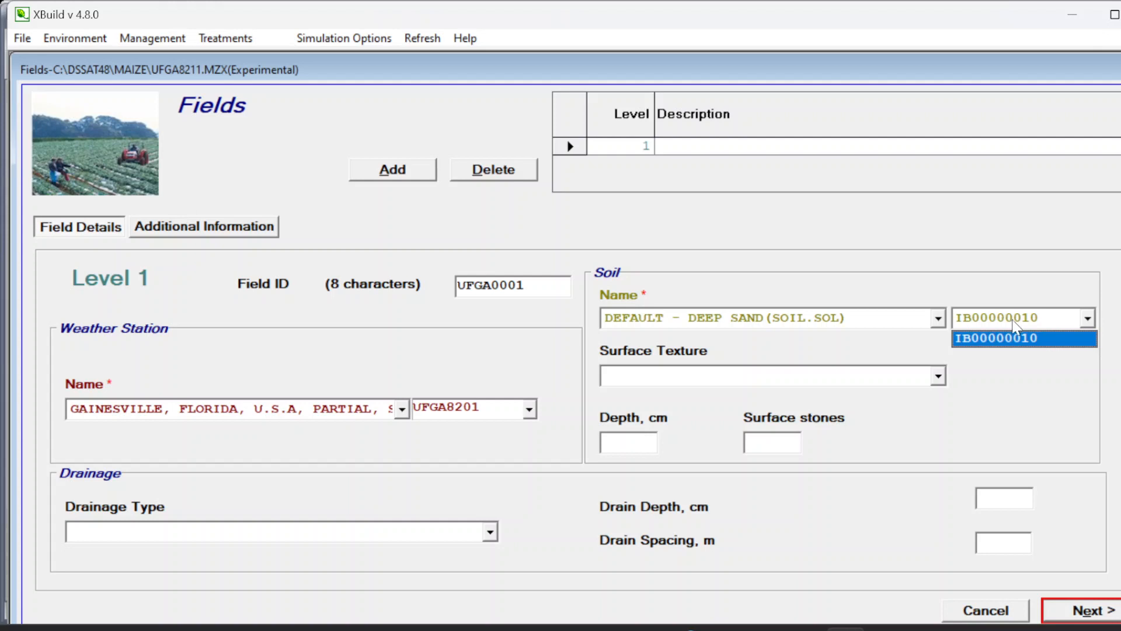
left_click(1008, 342)
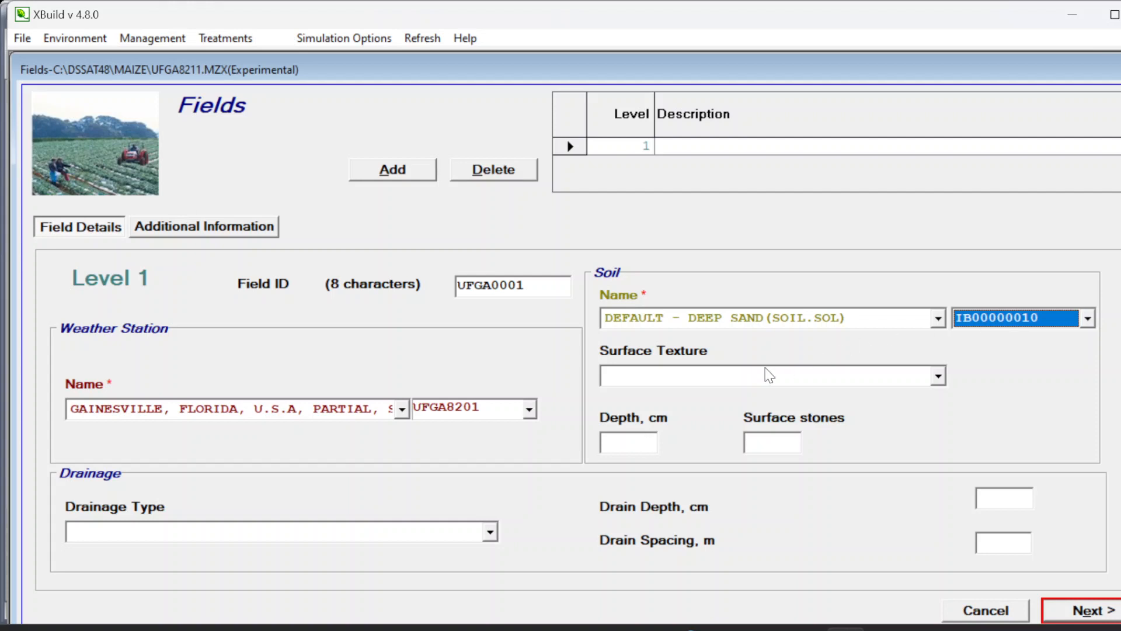
Continue to the planting settings, describe level 1 as POTENTIAL PRODUCTION and enter 02/26/1982 as the planting date.
left_click(1088, 613)
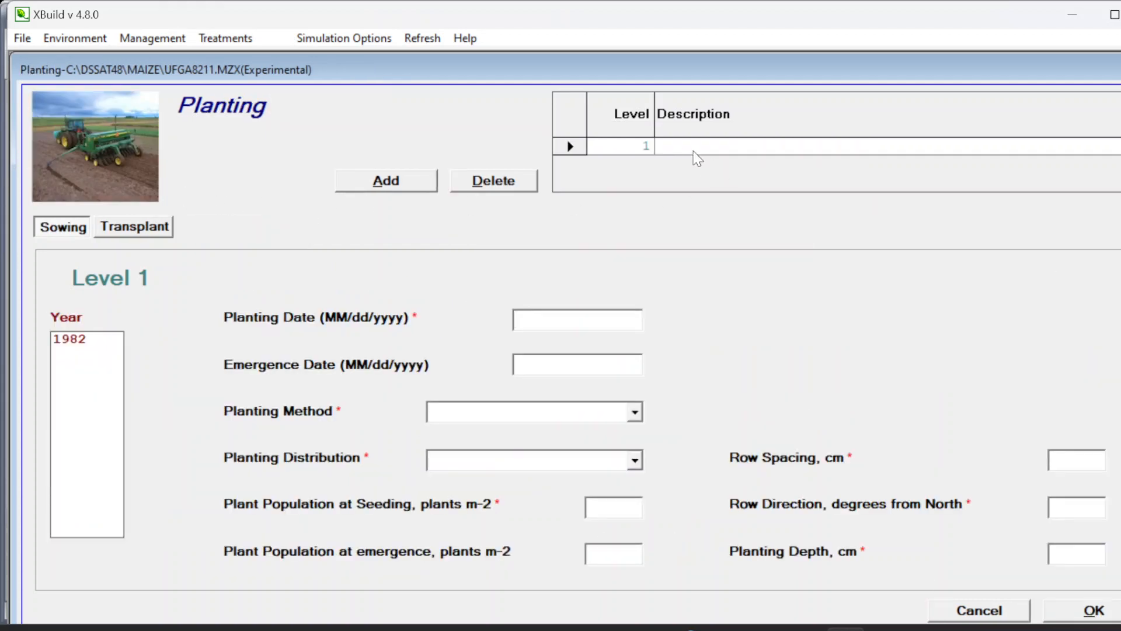
left_click(682, 146)
type("POTENTIAL PRODUCTION")
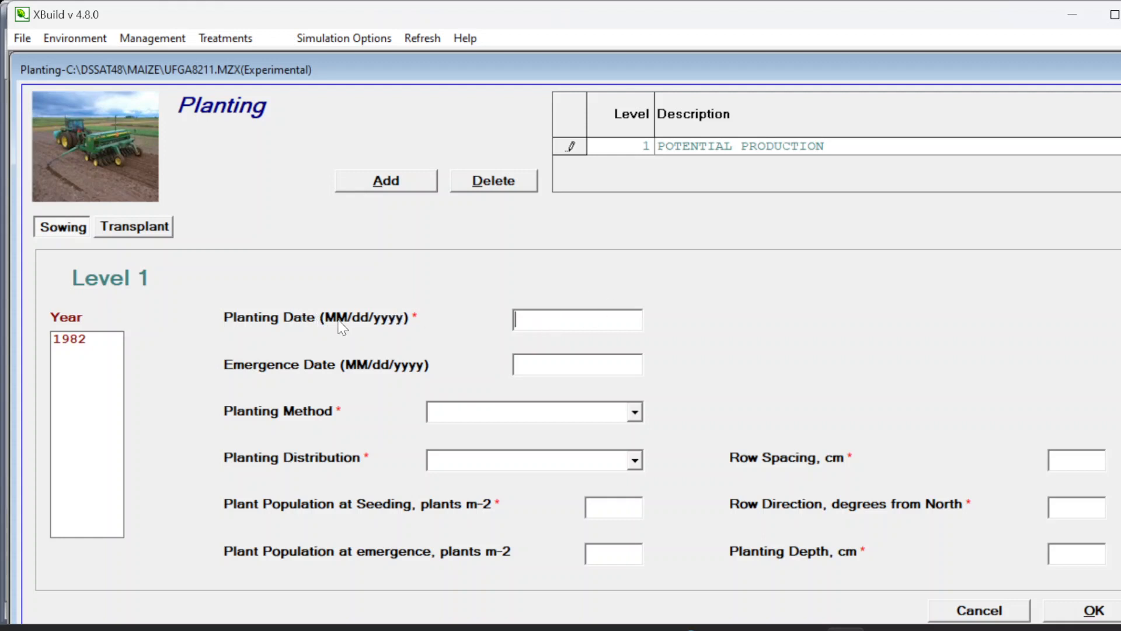
type("02/26/198")
type("2")
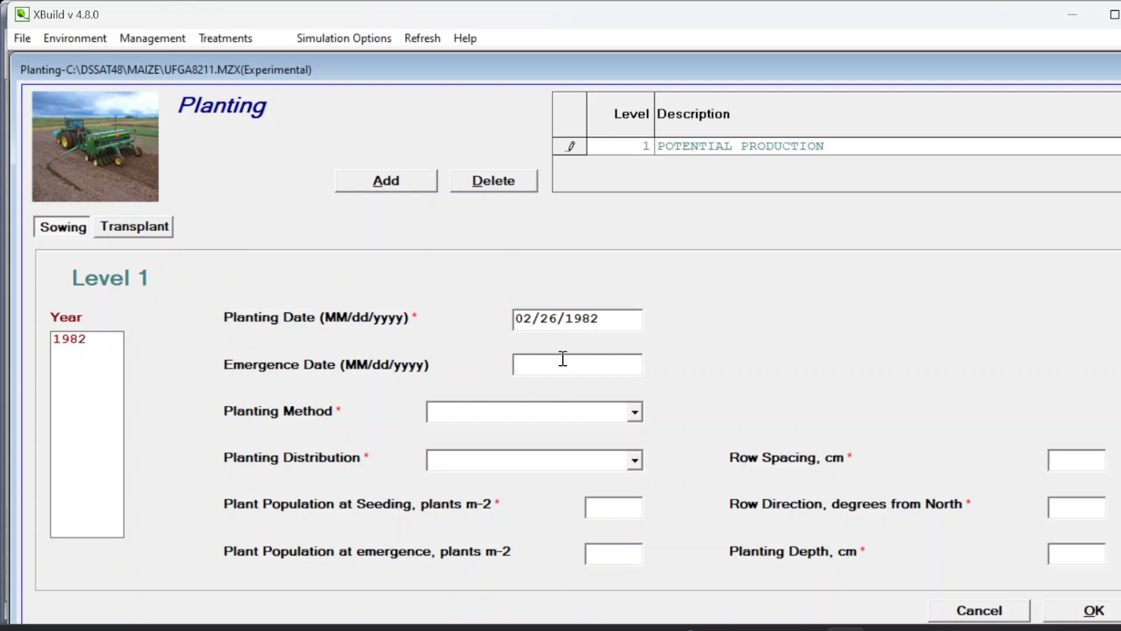
Set the planting method to Dry seed and the planting distribution to Rows.
left_click(459, 415)
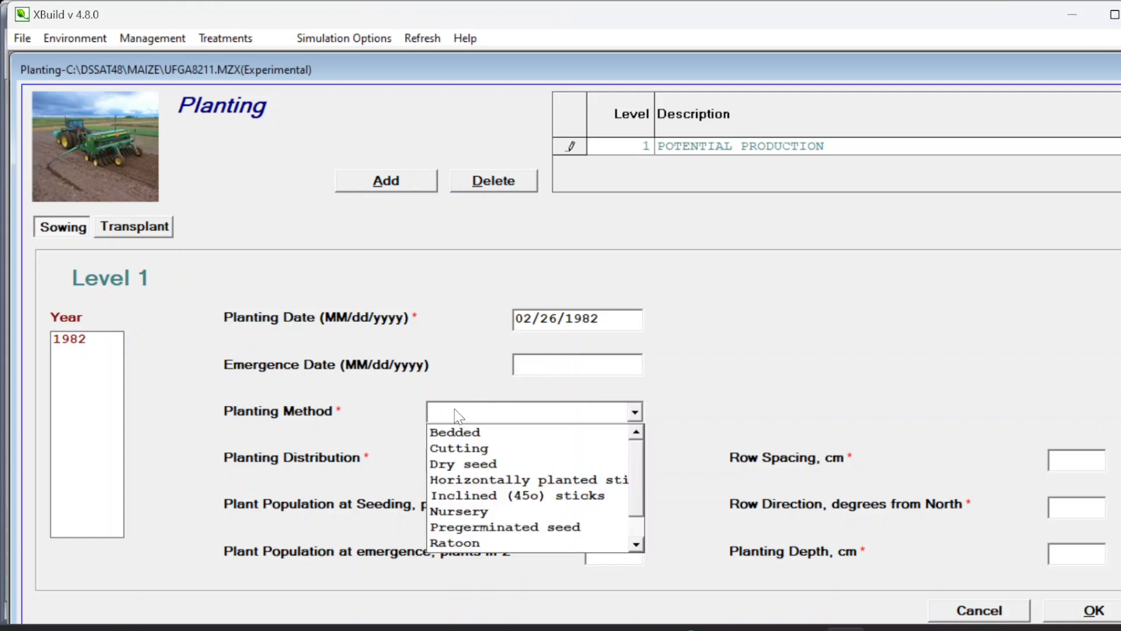
left_click(467, 464)
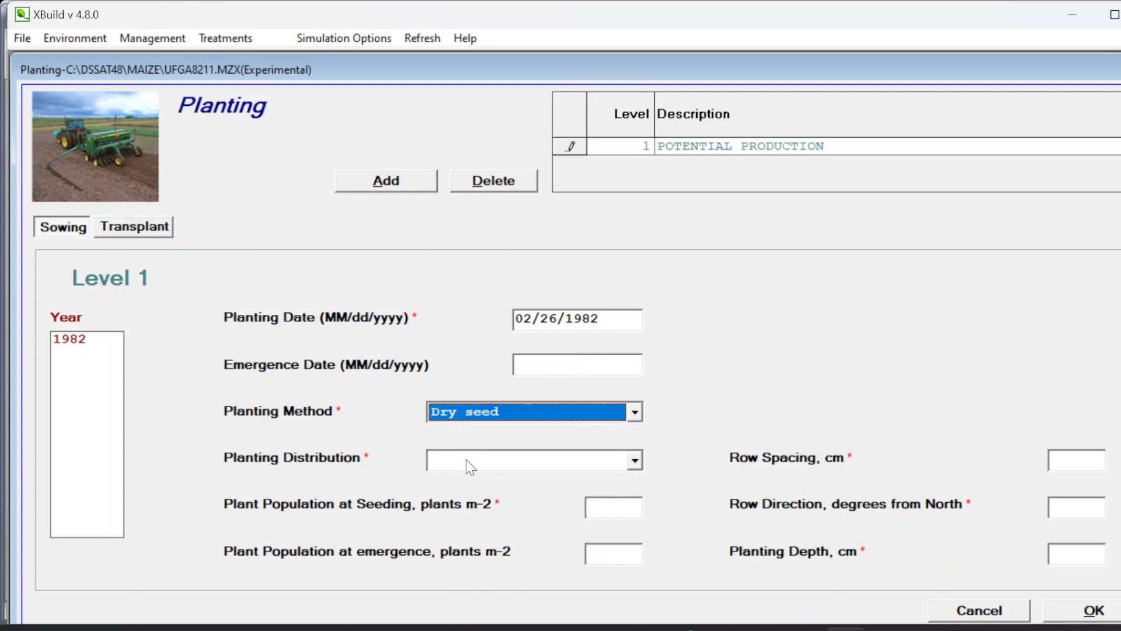
left_click(476, 464)
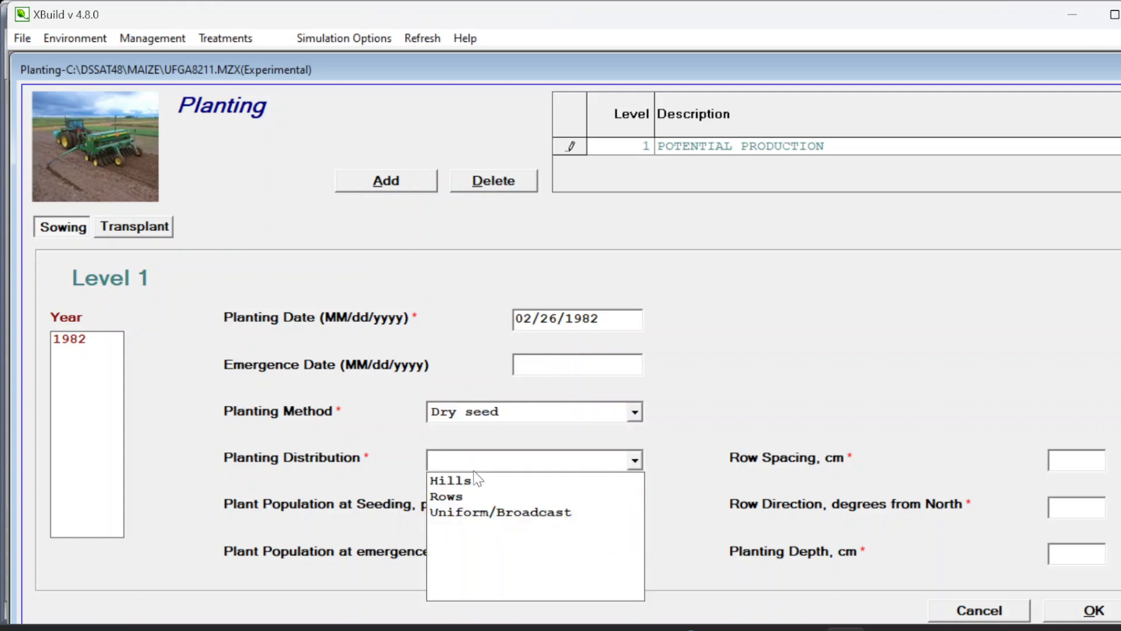
left_click(453, 496)
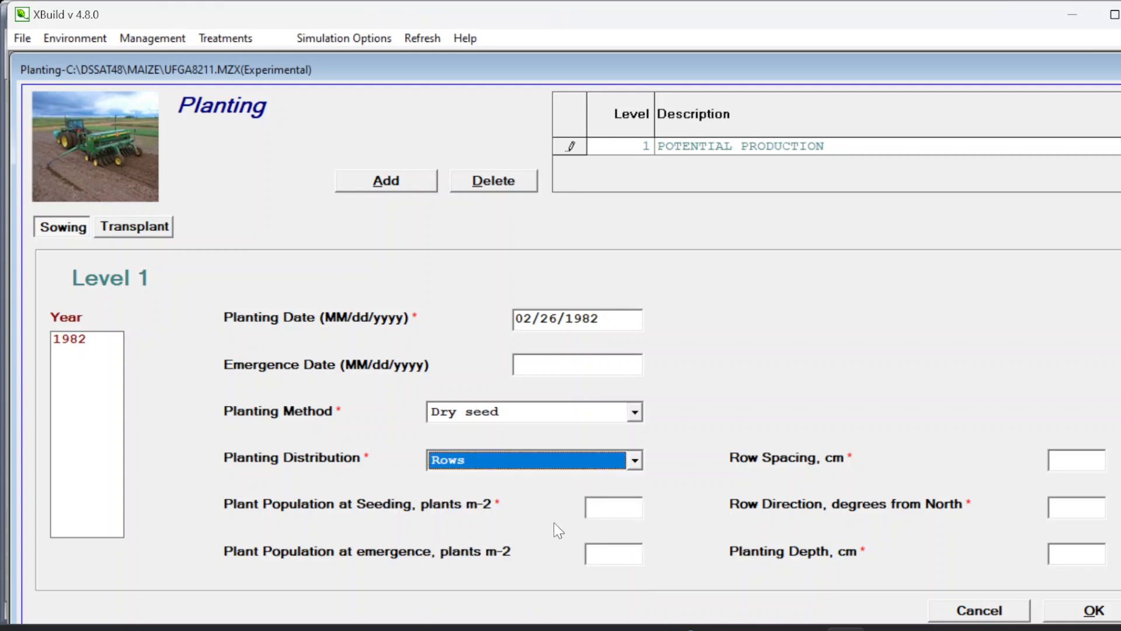
Enter a plant population at seeding of 7.2 plants m-2 and fill in the population at emergence.
left_click(618, 509)
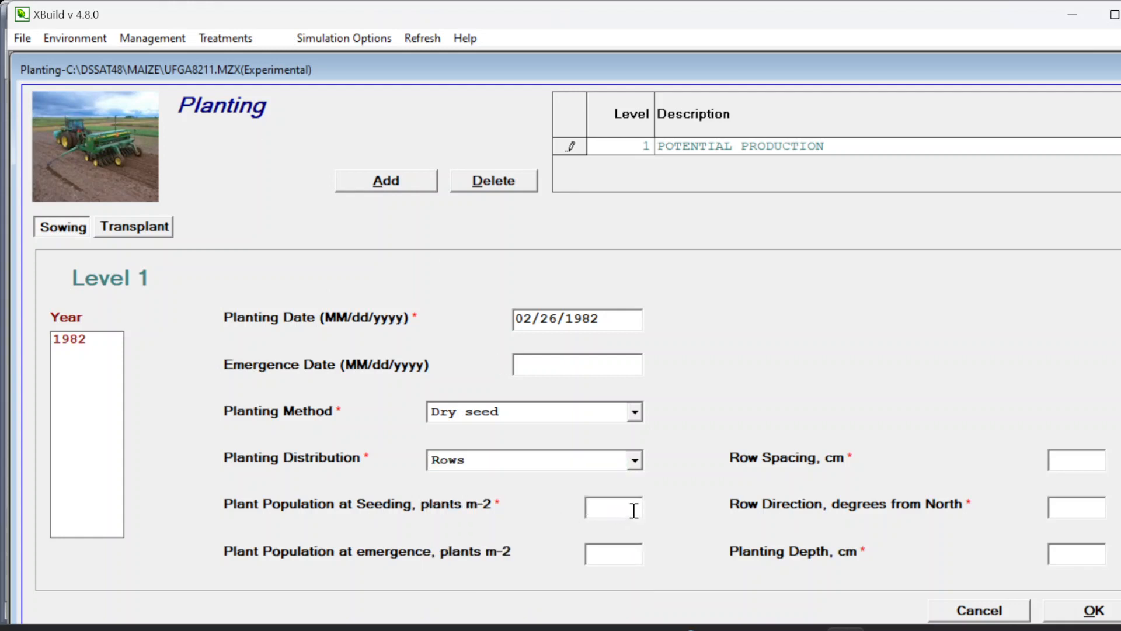
type("7.2")
type("7.")
Set the row spacing to 61 cm, row direction to 0 degrees and planting depth to 7 cm, and accept the planting settings.
left_click(1075, 455)
type("61")
type("0")
left_click(1065, 562)
type("7")
left_click(1055, 611)
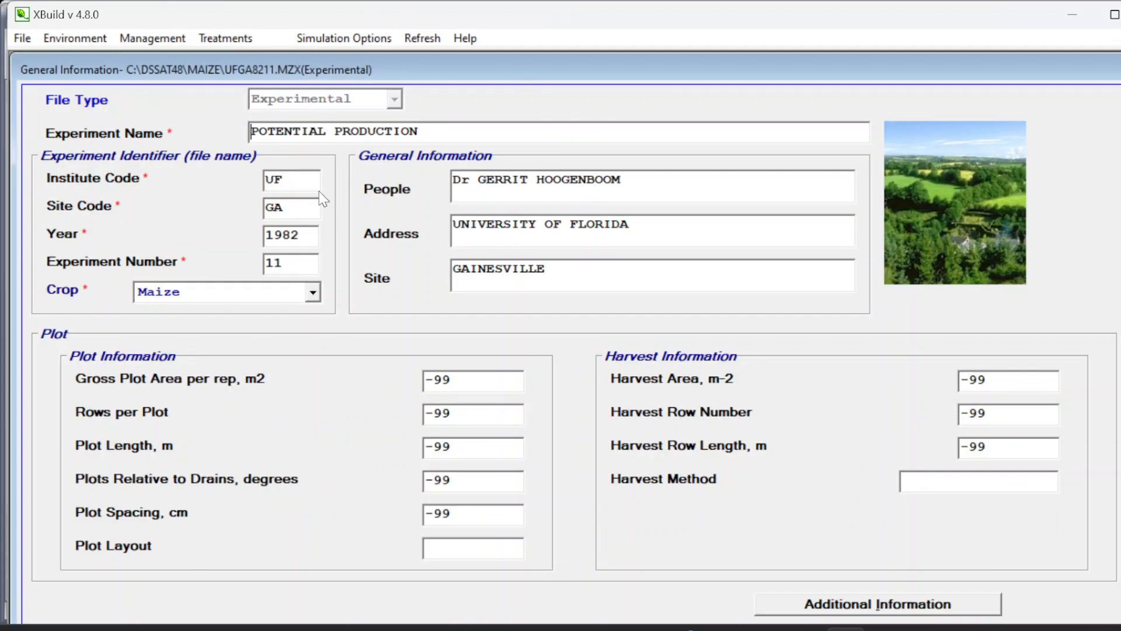
Reopen the field settings to review the level 1 field ID, weather station and soil.
left_click(96, 40)
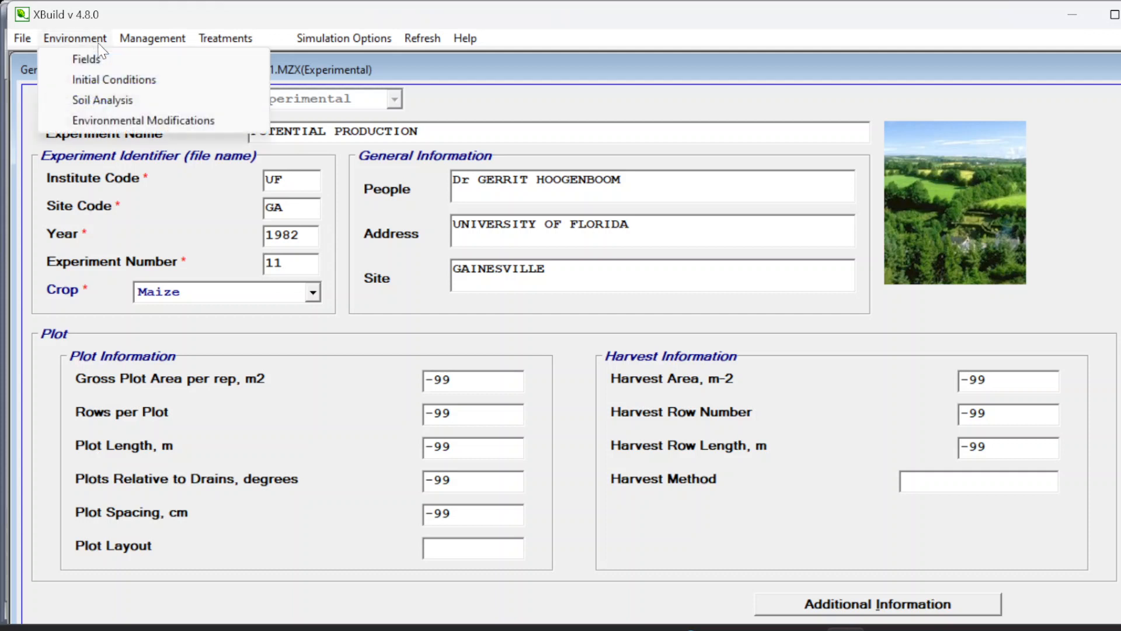
mouse_move(122, 38)
left_click(94, 56)
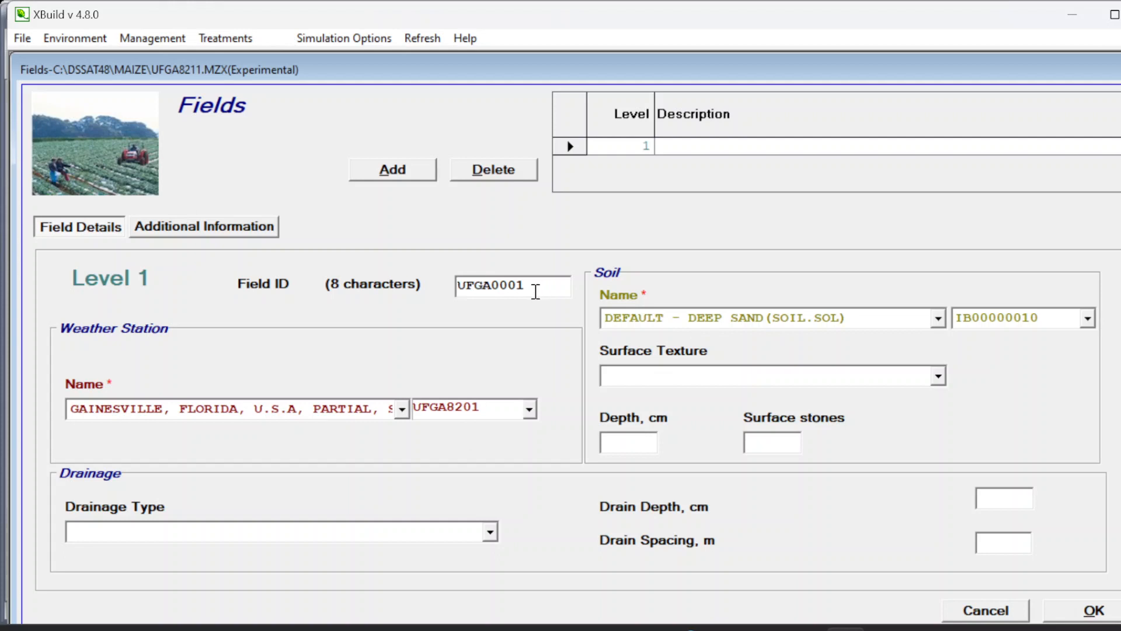
Open the initial conditions and use 02/26/1982 as the level 1 measurement date.
left_click(75, 37)
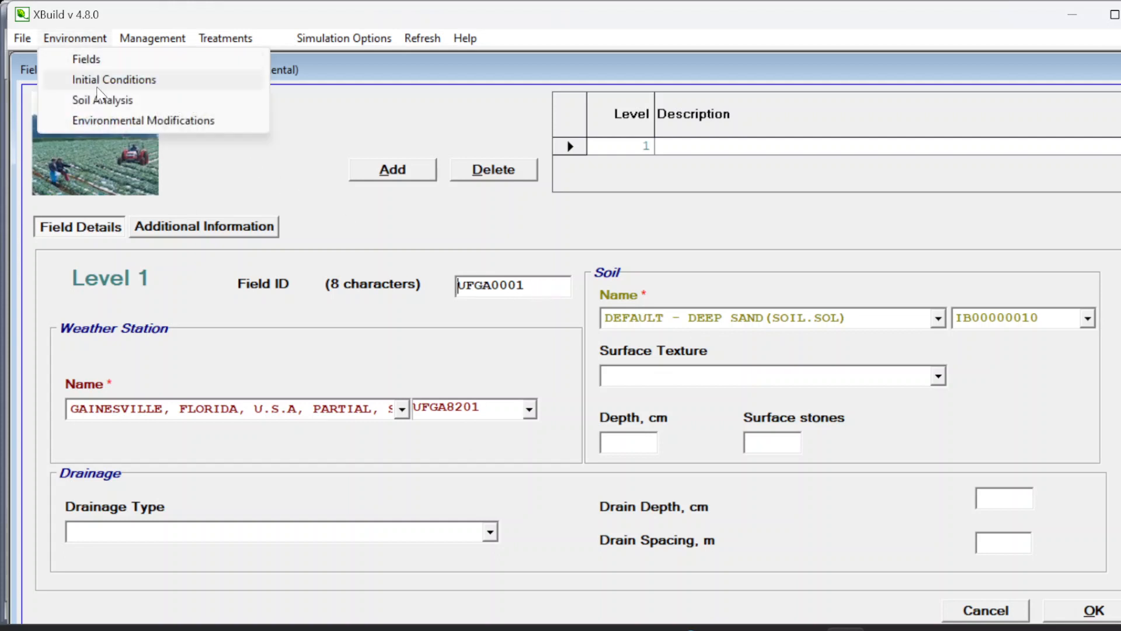
left_click(104, 80)
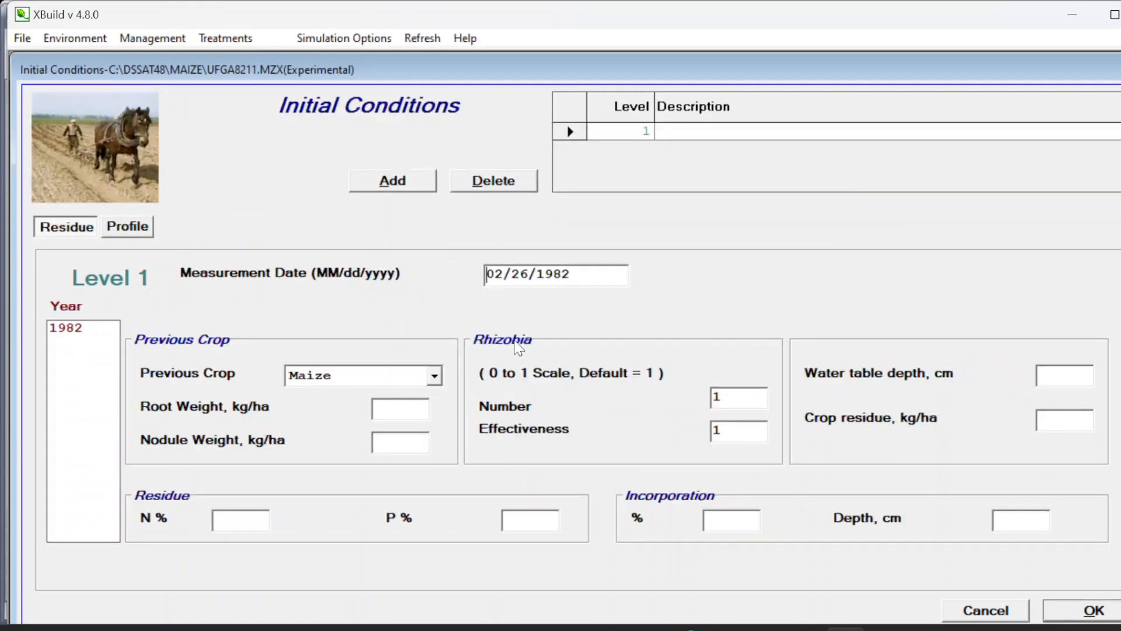
left_click(497, 279)
type("2")
Set the previous crop in the initial conditions to Fallow.
left_click(299, 378)
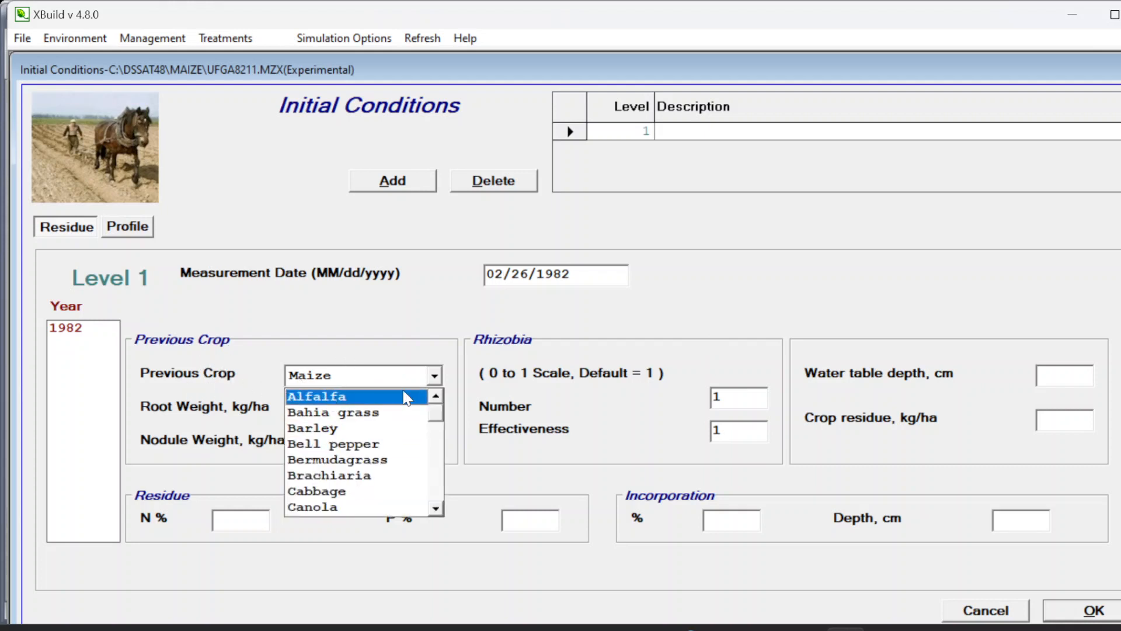
left_click_drag(436, 413, 439, 490)
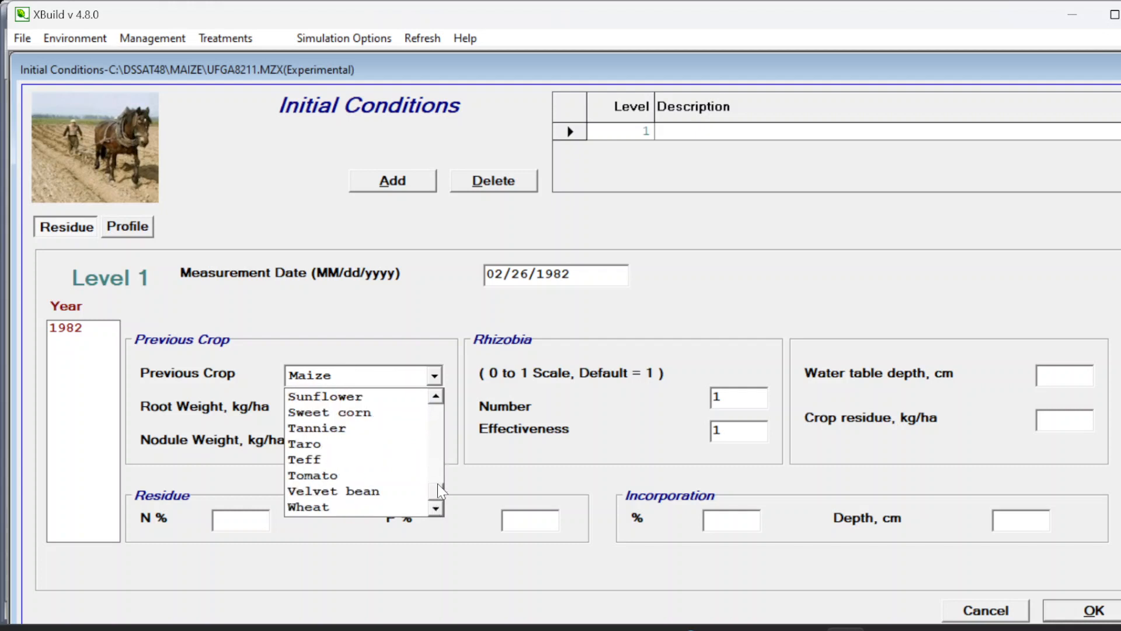
scroll(435, 403, "up", 1)
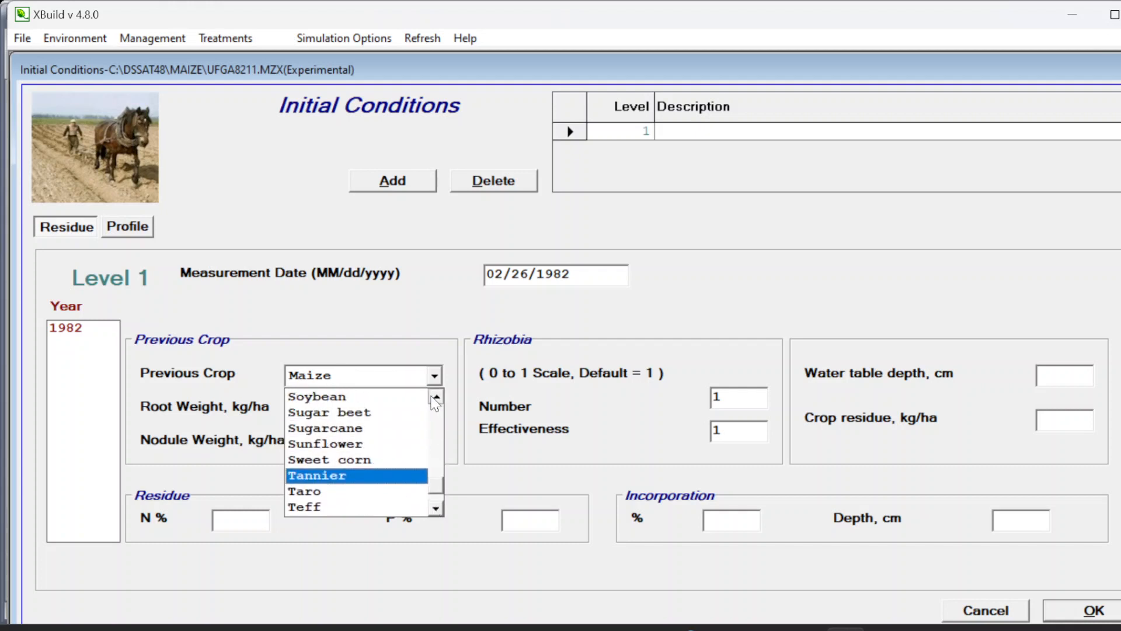
scroll(435, 403, "up", 4)
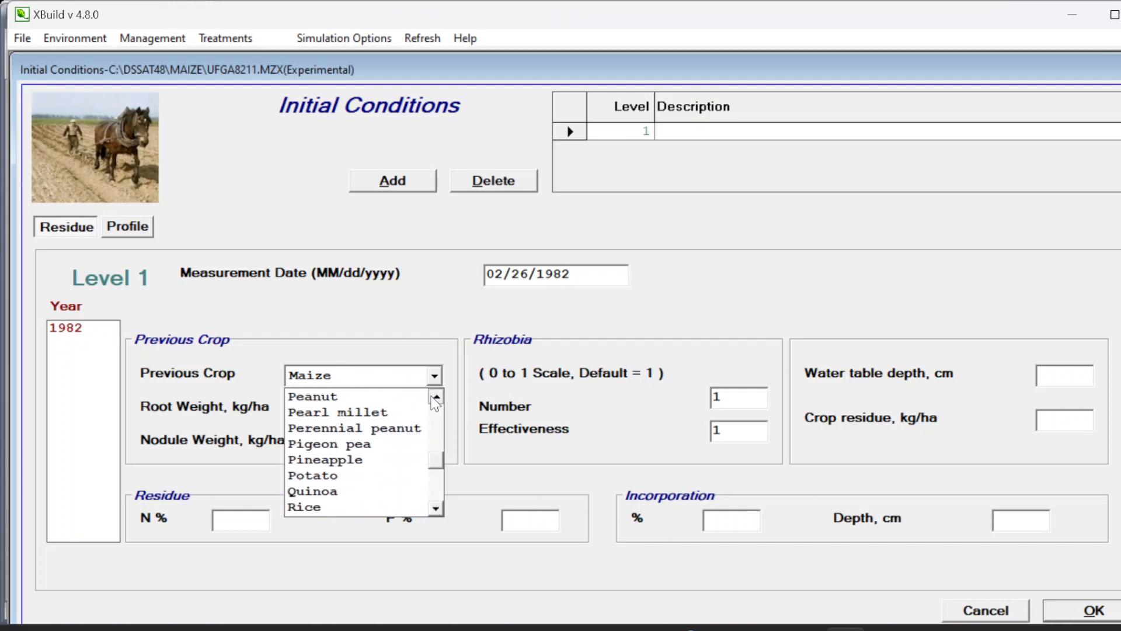
scroll(435, 403, "up", 4)
left_click(353, 493)
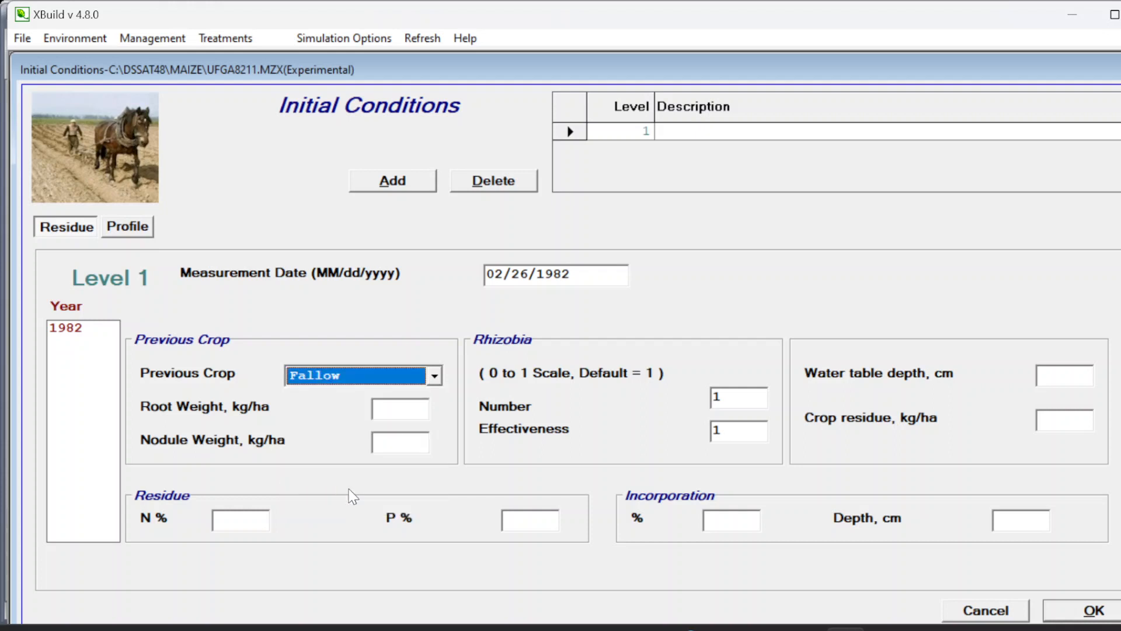
Change the previous crop in the initial conditions to Maize.
left_click(434, 376)
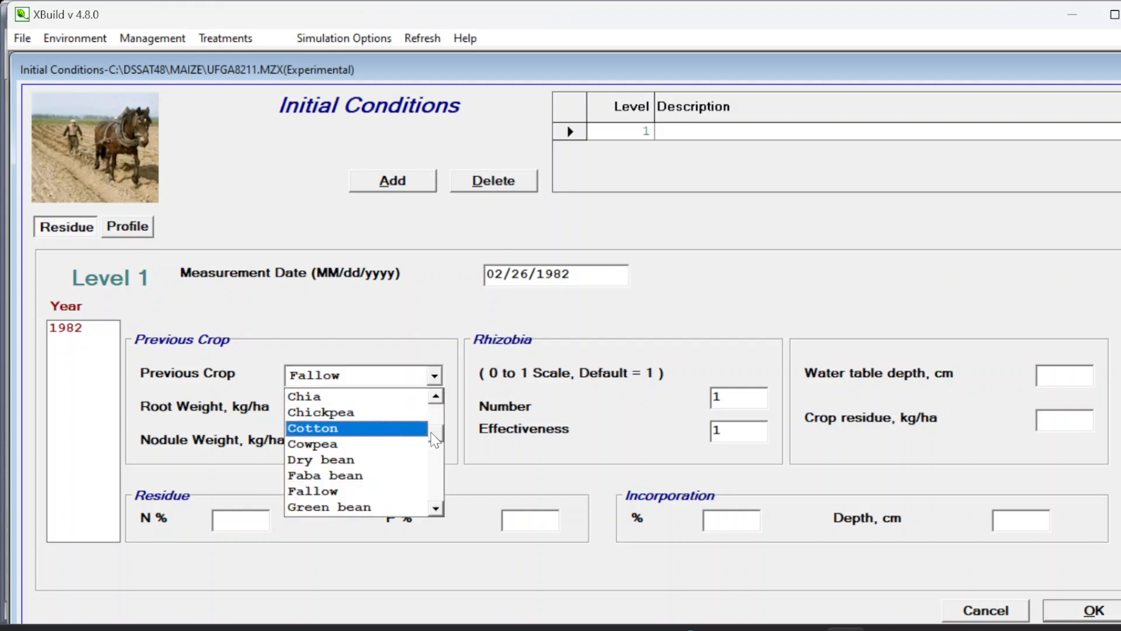
scroll(432, 402, "up", 3)
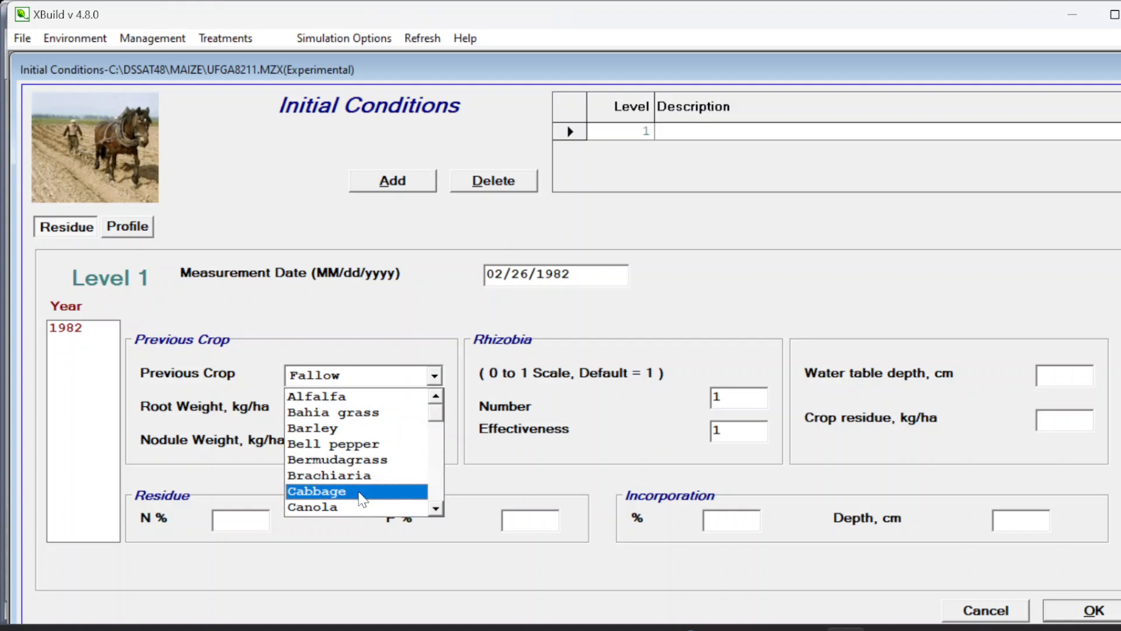
left_click(439, 508)
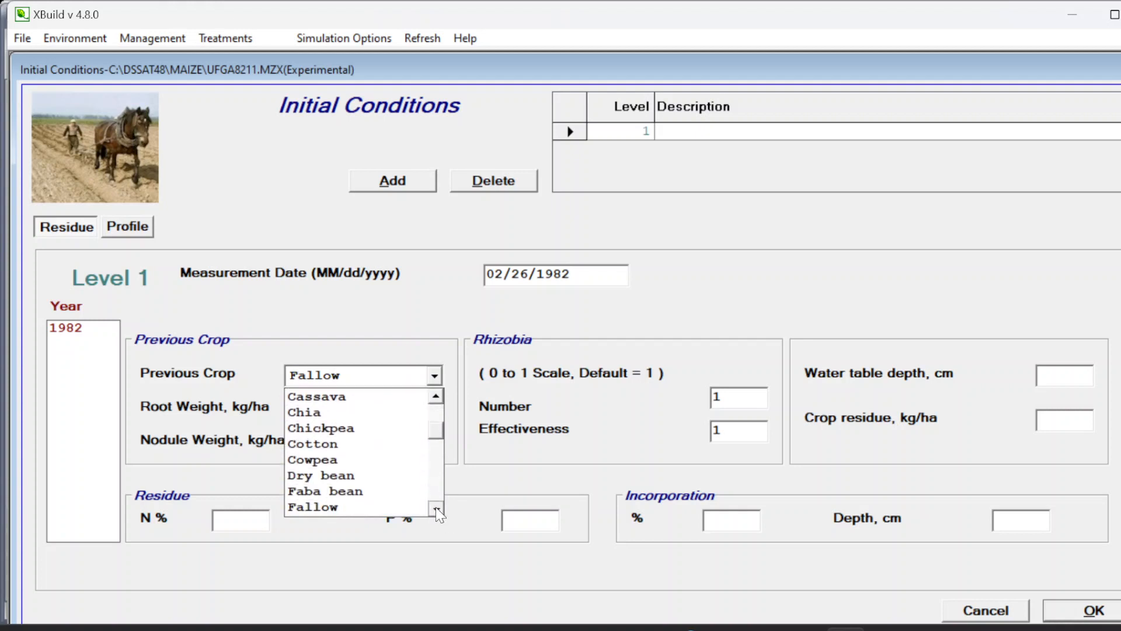
left_click(318, 471)
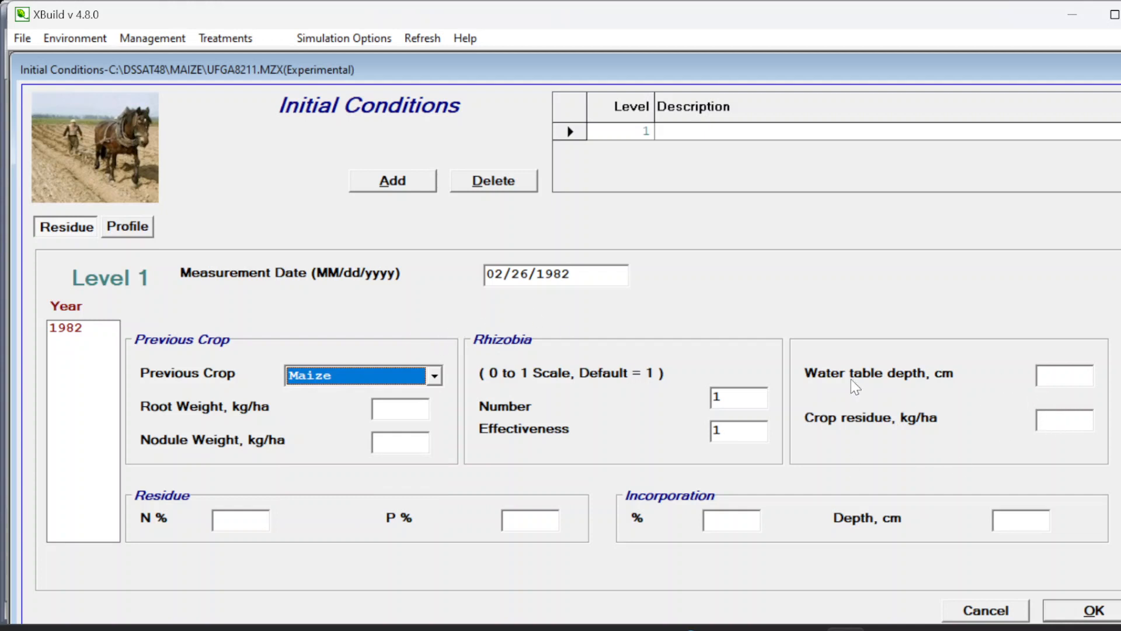
Set the crop residue to 1500 kg/ha with 1% N, and its incorporation to 100% at 15 cm depth.
left_click(1078, 425)
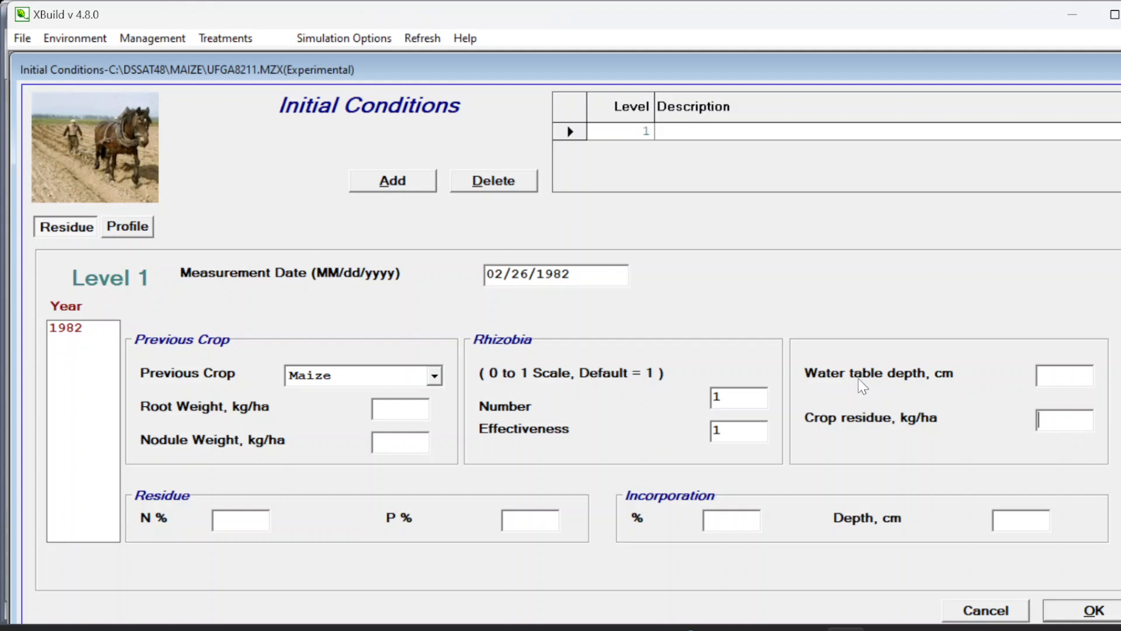
type("1500")
type("100")
left_click(1039, 517)
type("15")
left_click(257, 524)
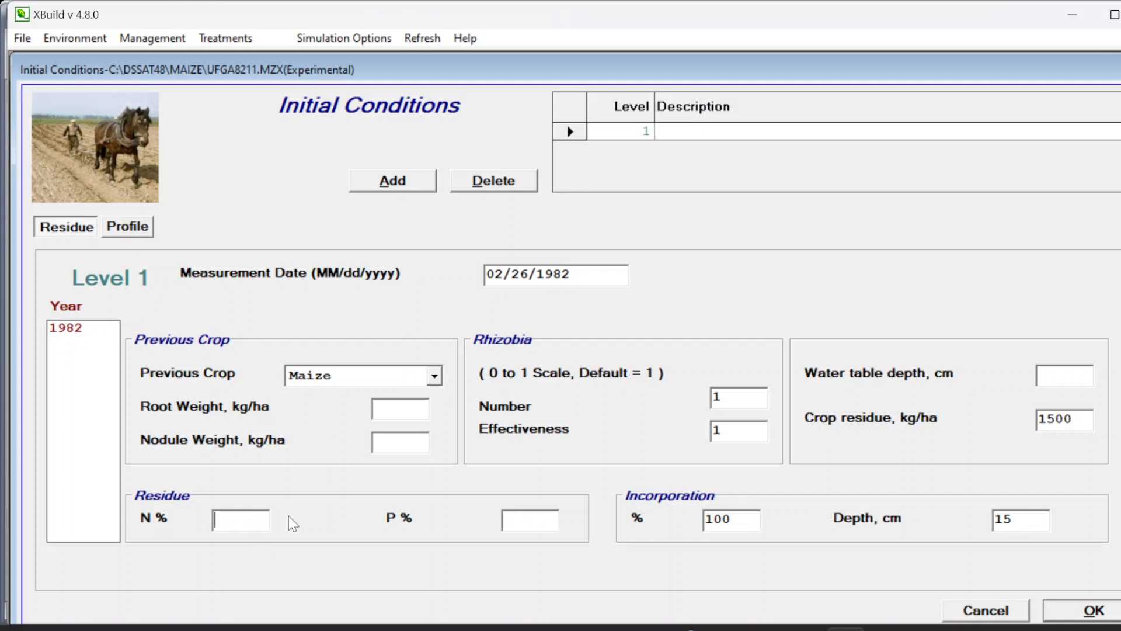
type("1d")
key("BackSpace")
Recalculate the soil profile's initial conditions with 100% available water and 20 kg/ha nitrogen, and accept the initial conditions.
left_click(146, 238)
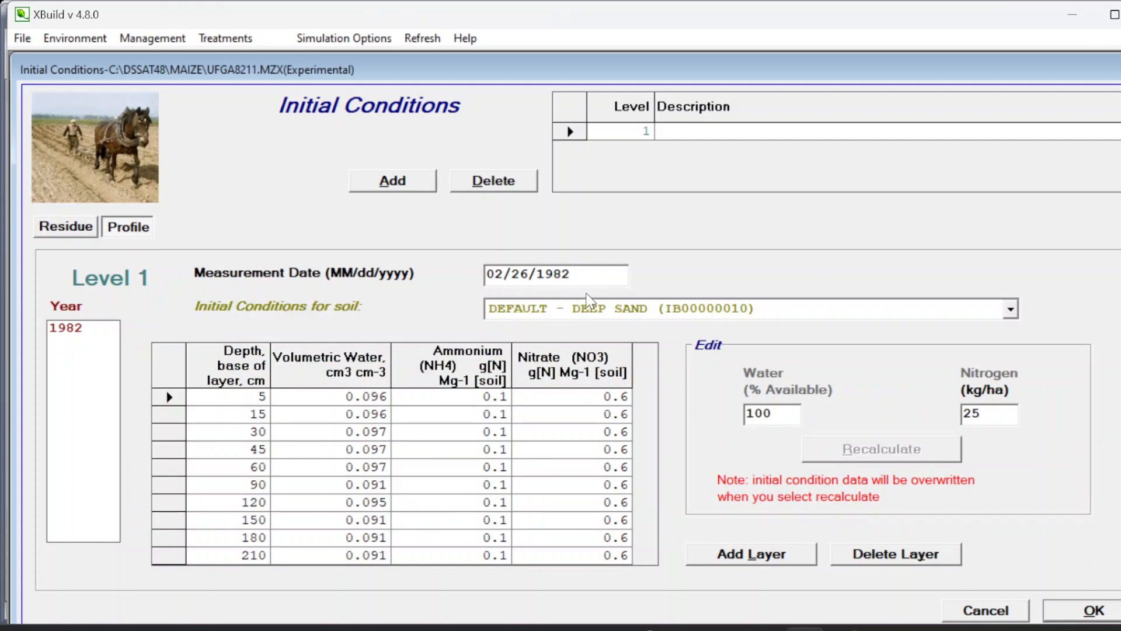
left_click_drag(782, 413, 671, 412)
left_click(791, 413)
left_click_drag(991, 416, 891, 418)
type("20")
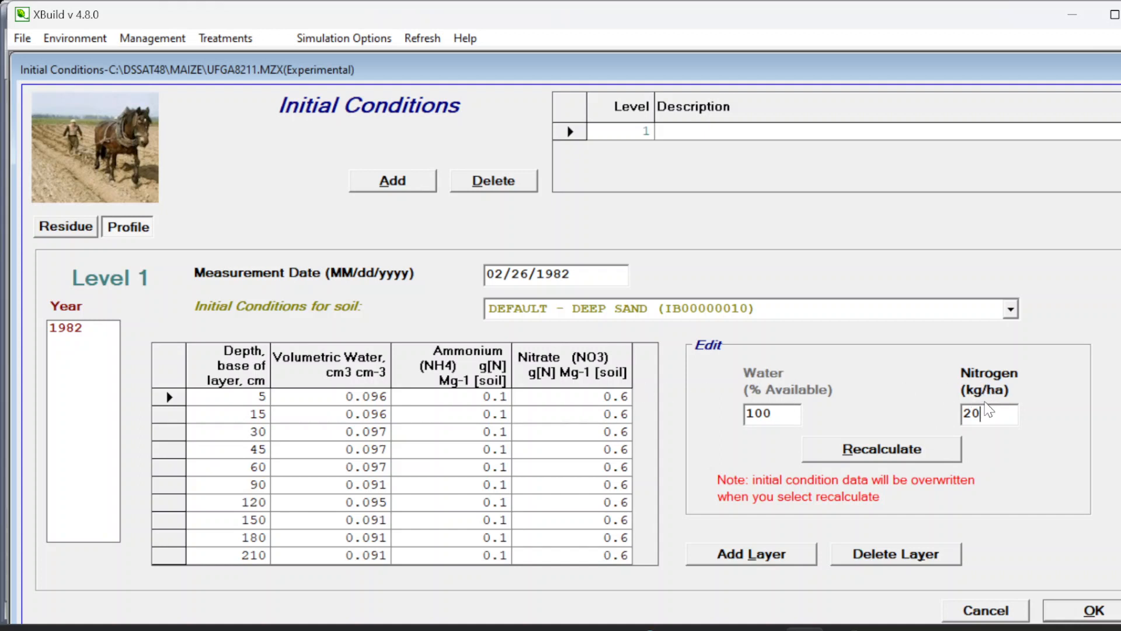
left_click(950, 453)
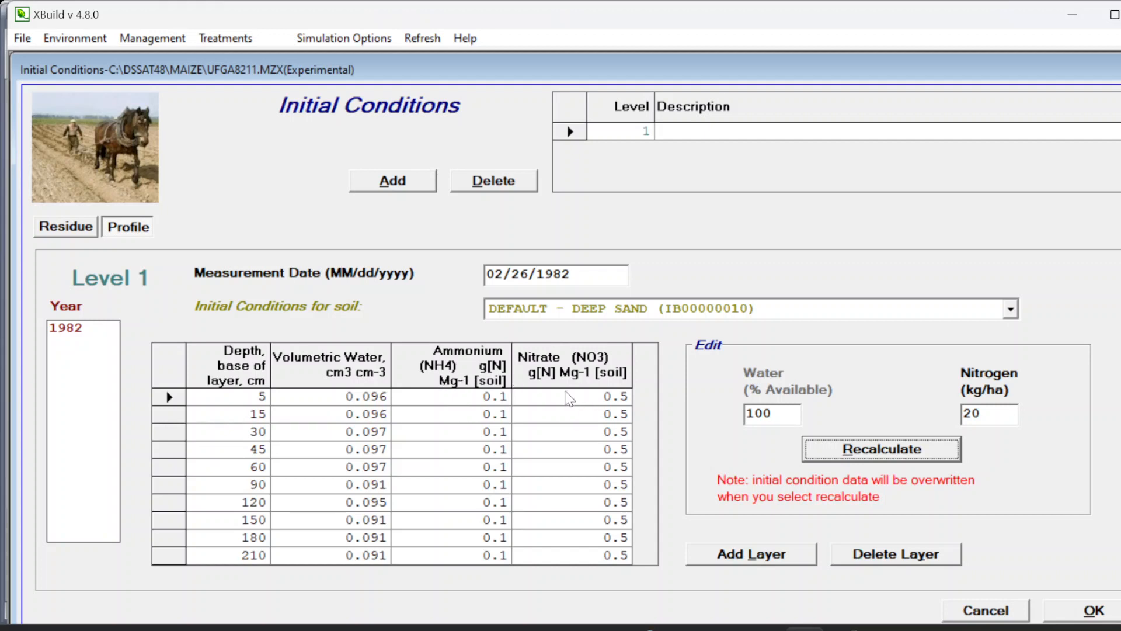
left_click(1093, 611)
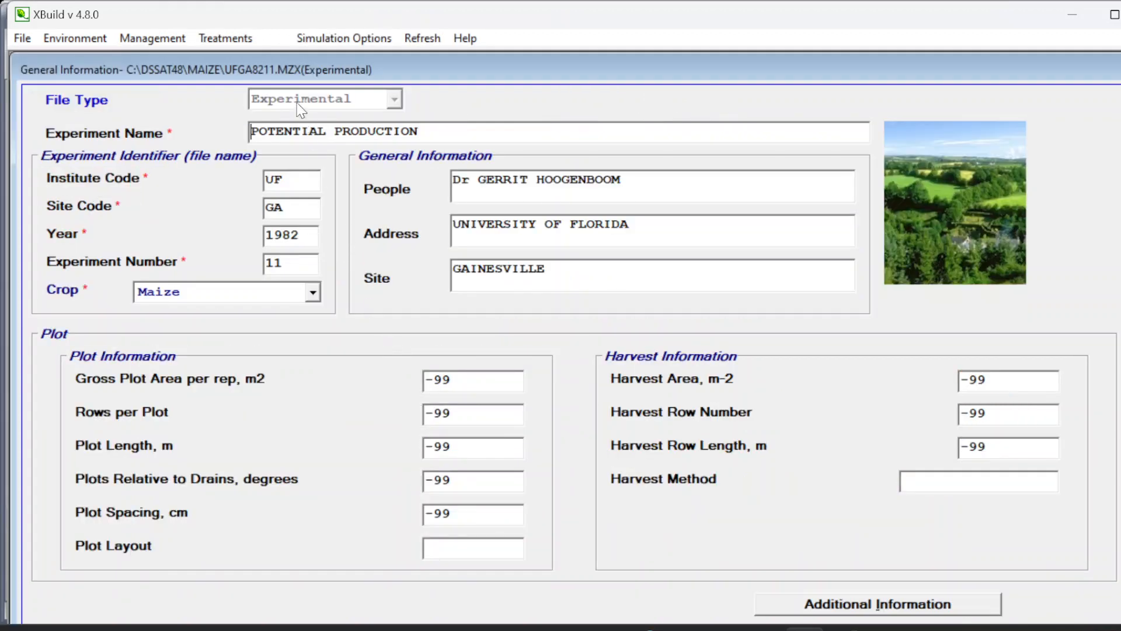
left_click(152, 38)
mouse_move(74, 38)
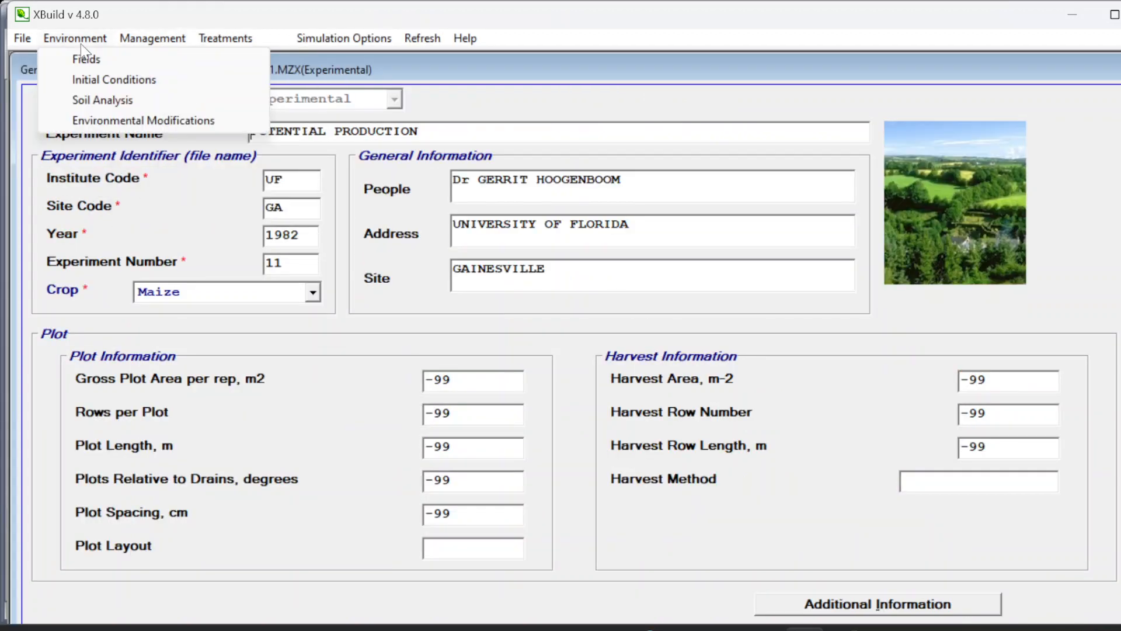
Review the experiment's soil analysis, cultivar and planting sections.
left_click(103, 100)
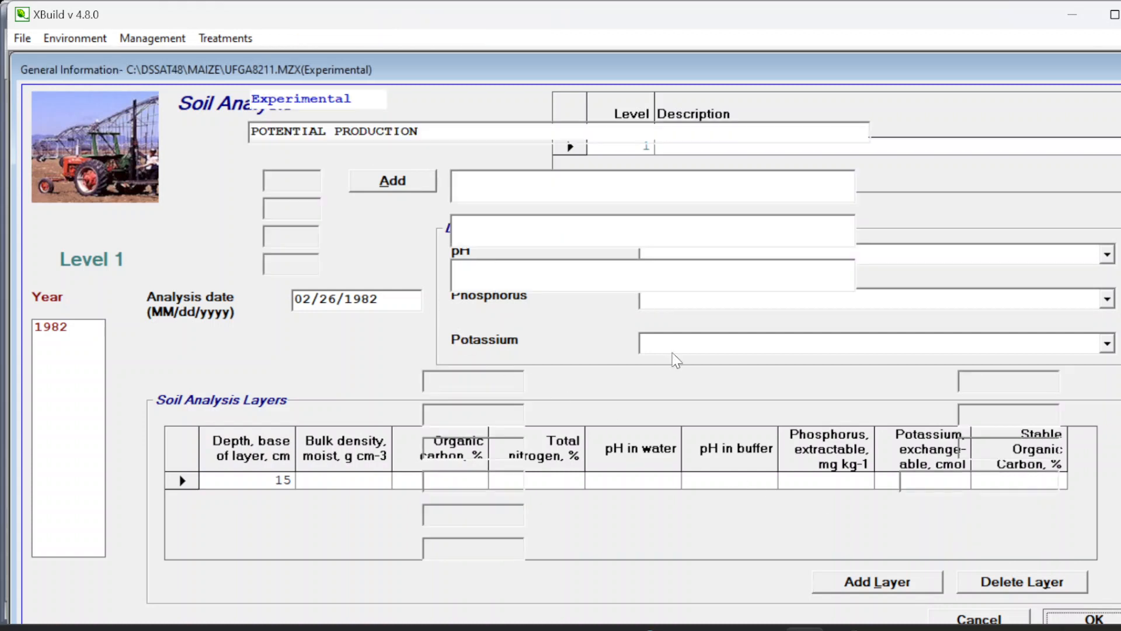
left_click(130, 40)
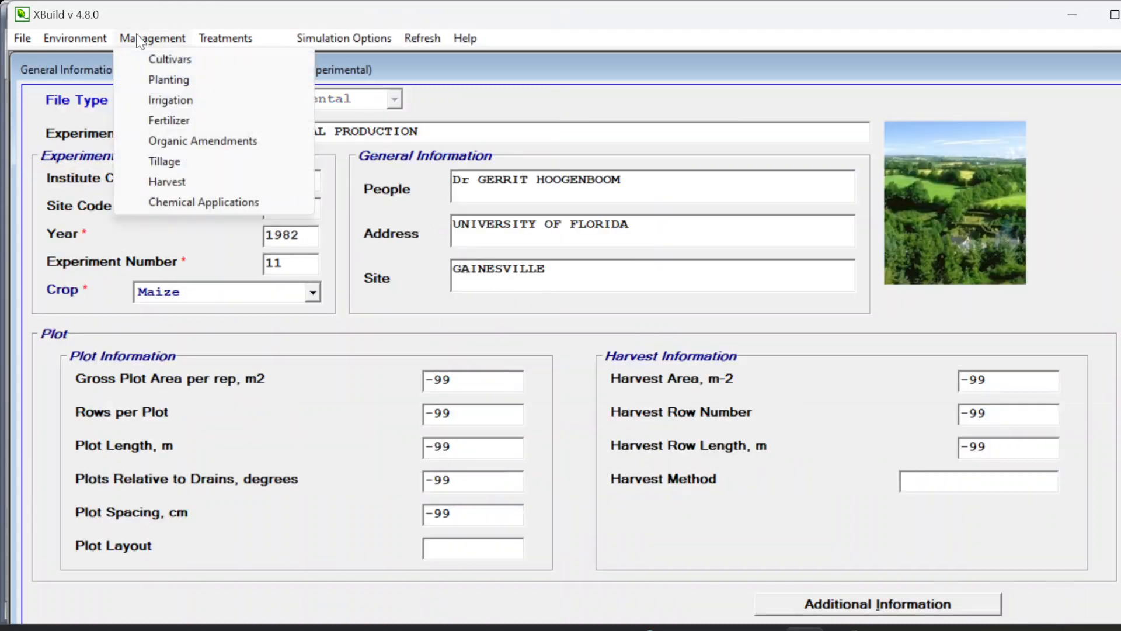
left_click(154, 59)
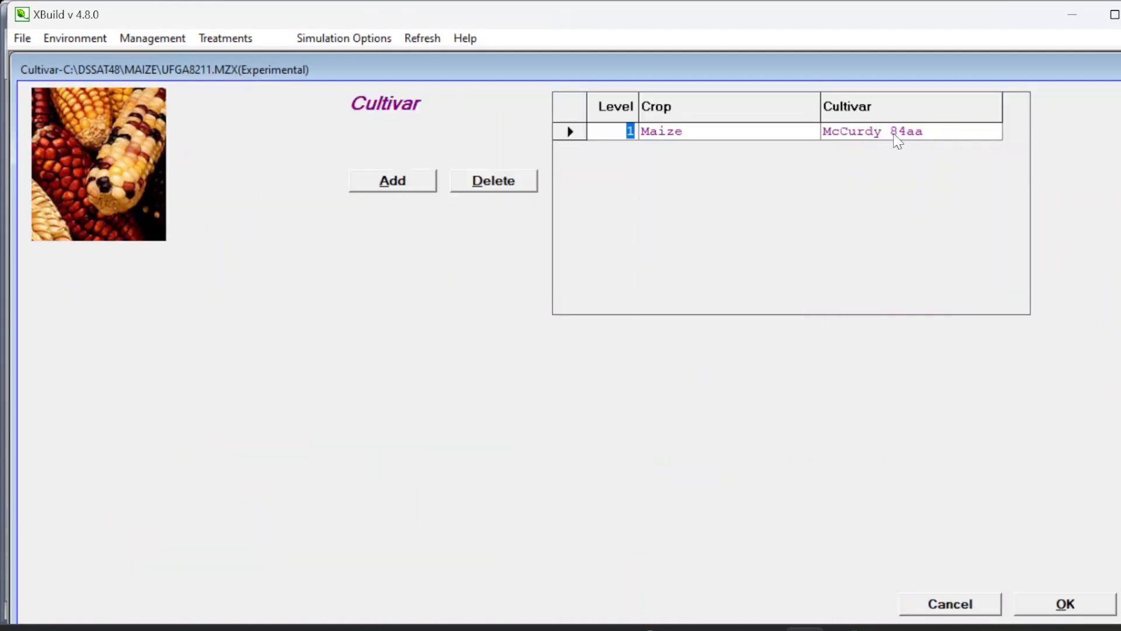
left_click(153, 38)
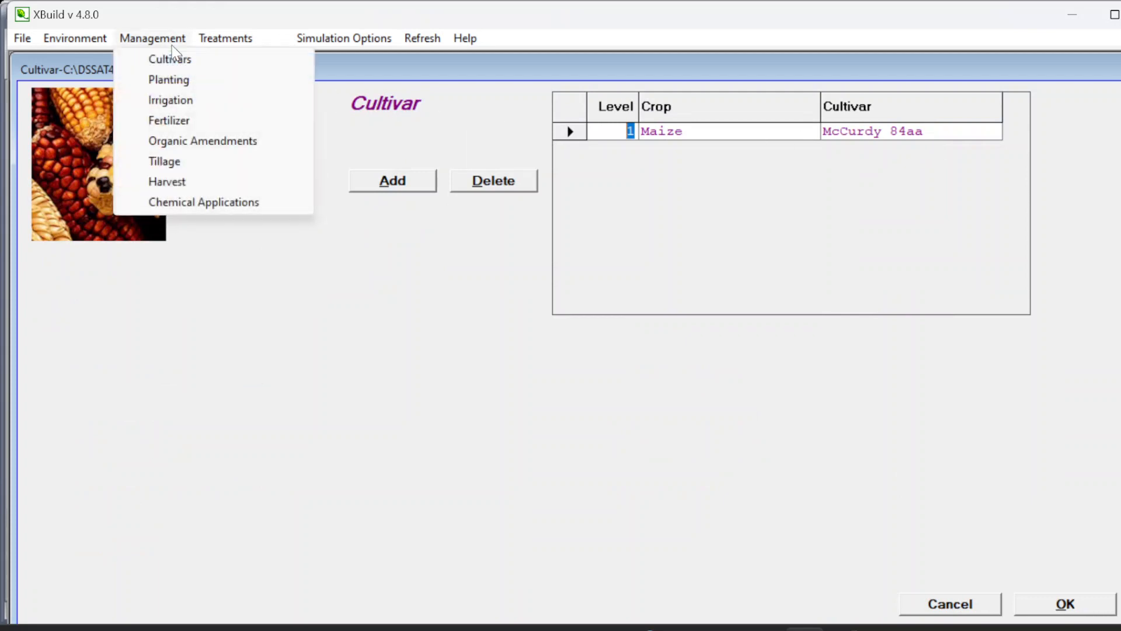
left_click(176, 78)
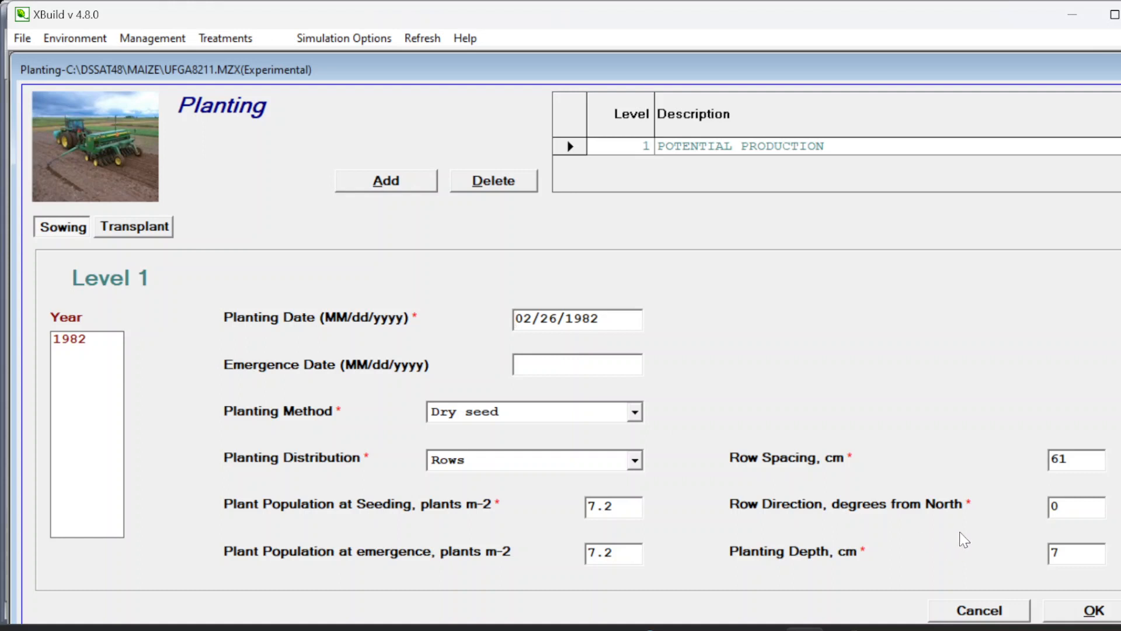
Set the management of the irrigation applications to Days after planting.
left_click(153, 38)
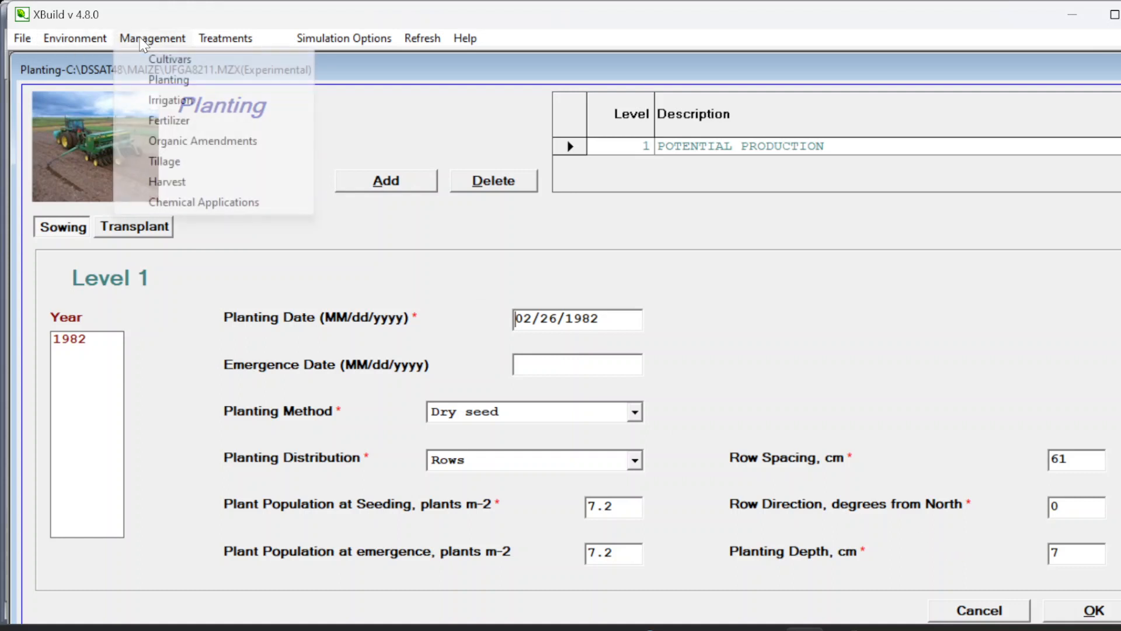
left_click(176, 101)
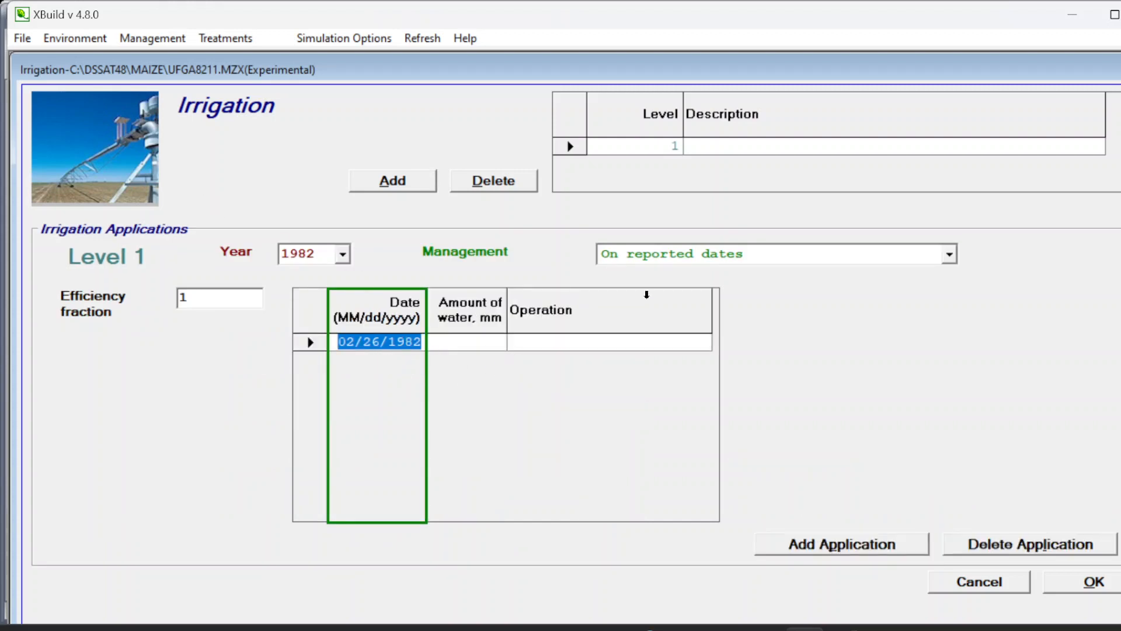
left_click(751, 267)
left_click(733, 273)
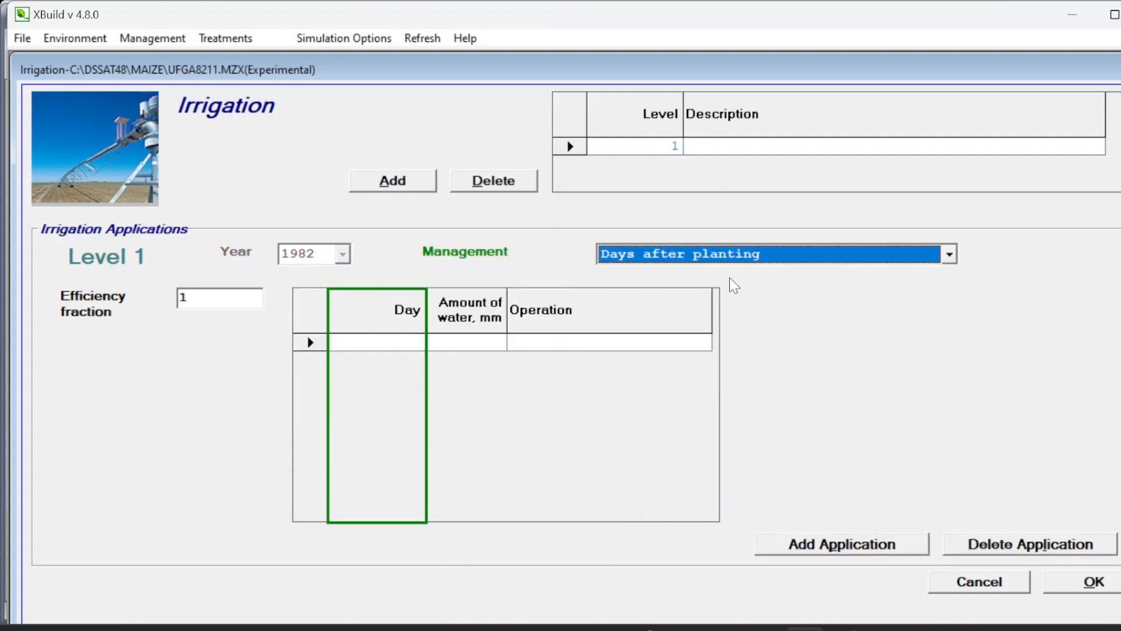
left_click(376, 344)
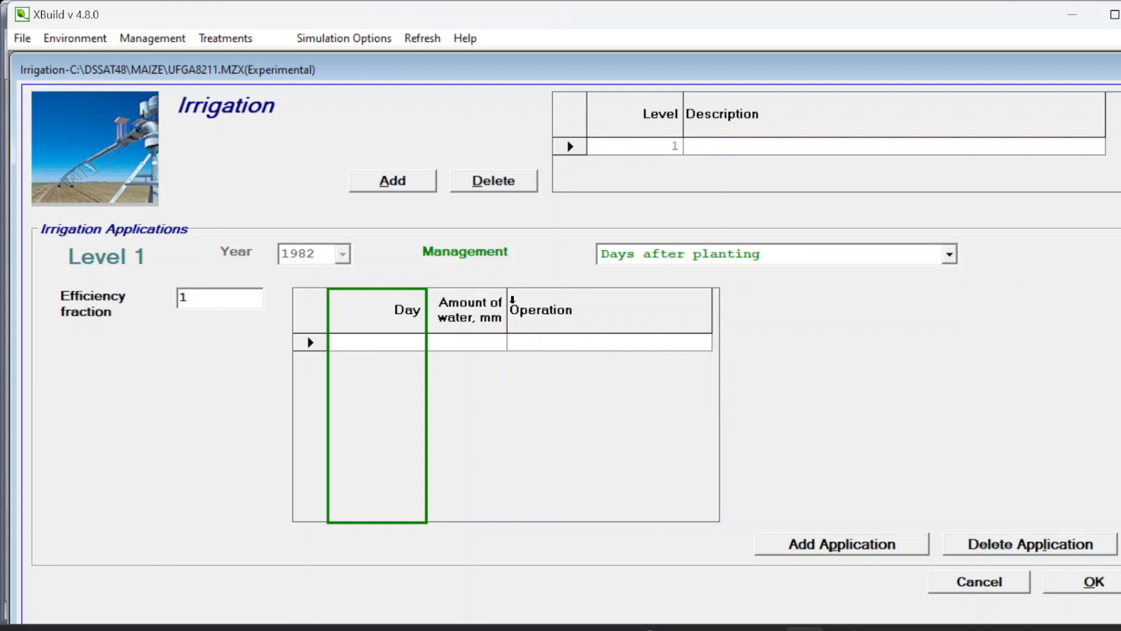
Return the management of the irrigation applications to On reported dates, and view the choices for the application's operation.
left_click(671, 258)
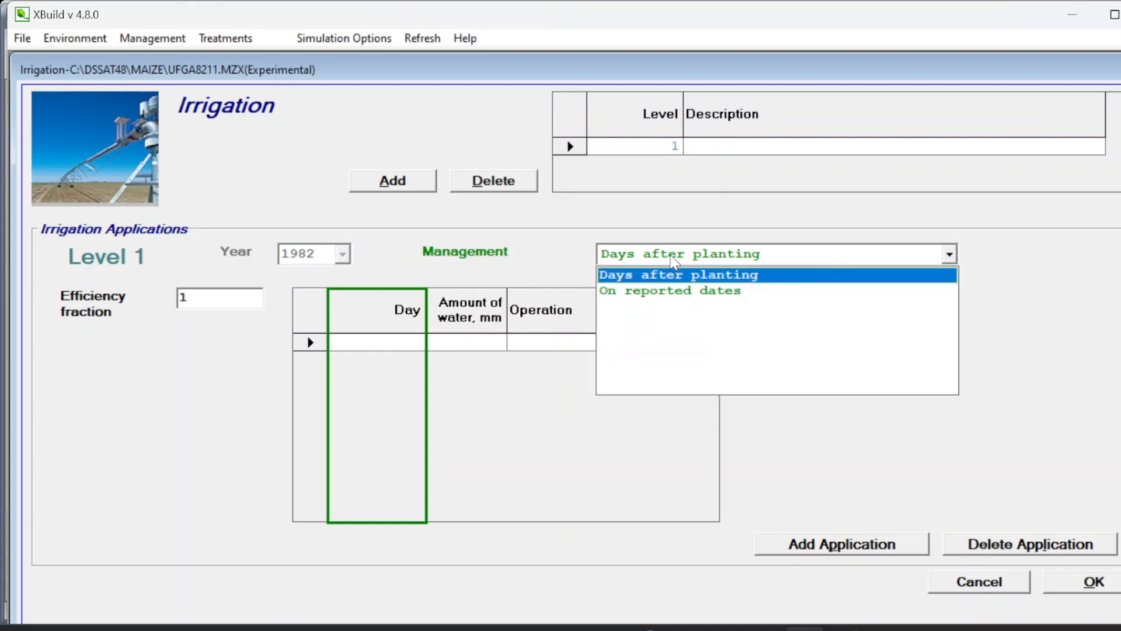
left_click(658, 291)
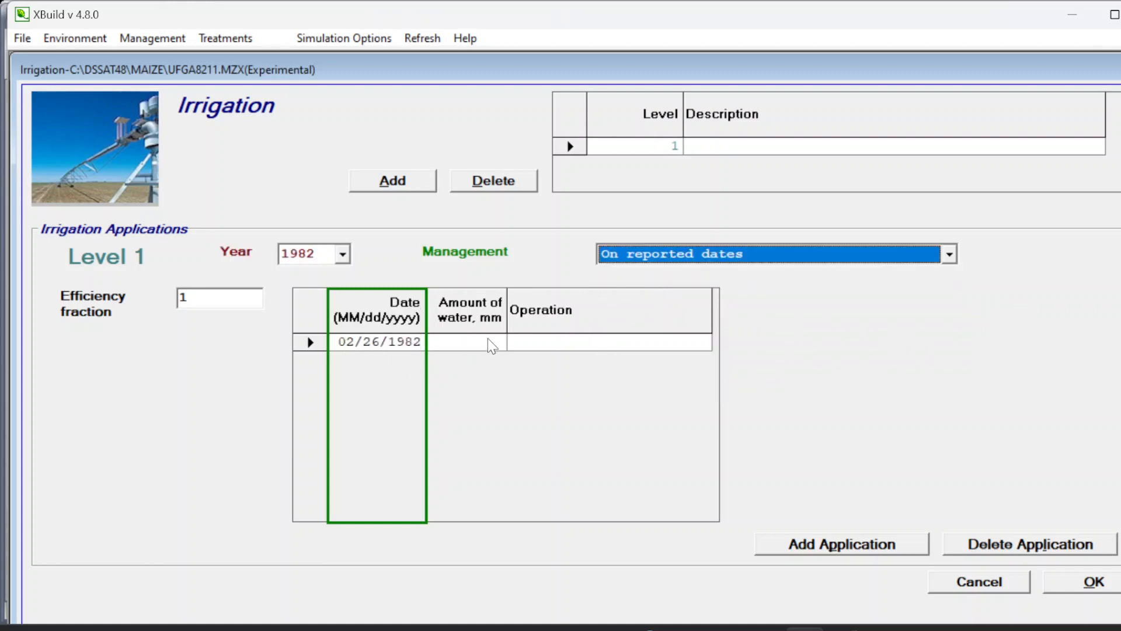
left_click(544, 340)
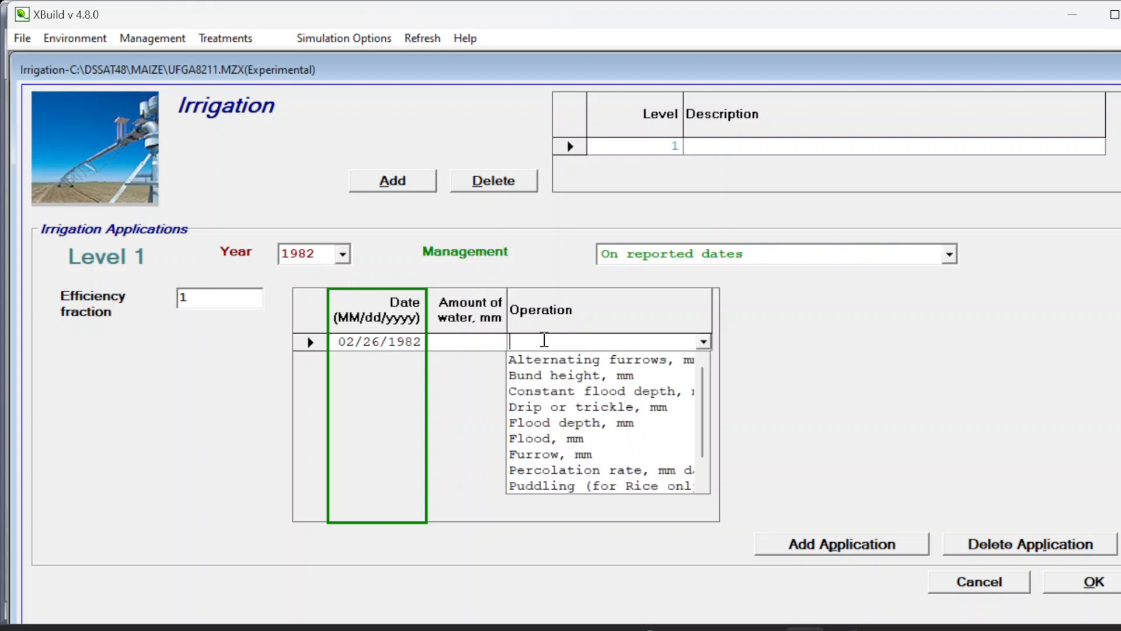
Leave the irrigation section and view the experiment's treatments table.
left_click(155, 39)
left_click(124, 302)
left_click(144, 41)
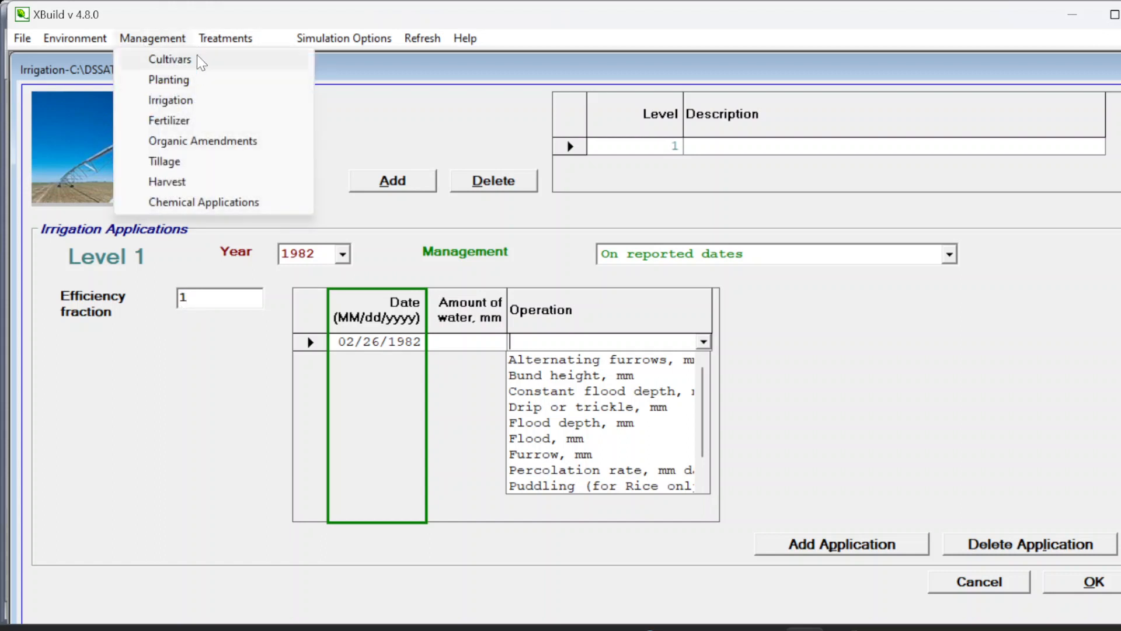
left_click(217, 38)
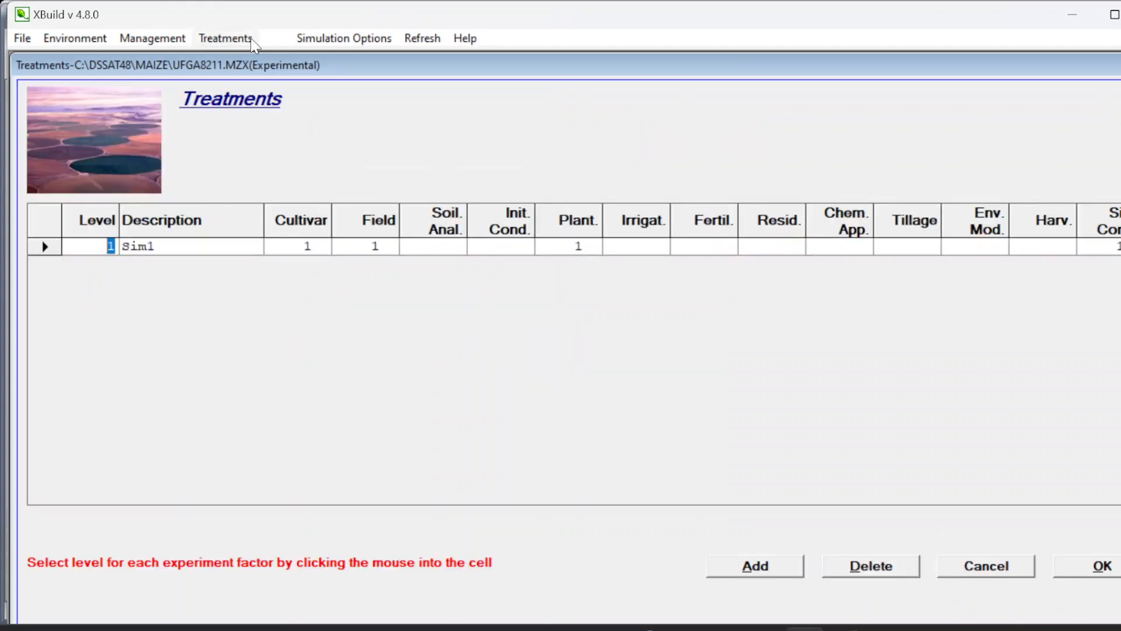
Set the simulation start date in the simulation options to 02/25/1982.
left_click(318, 40)
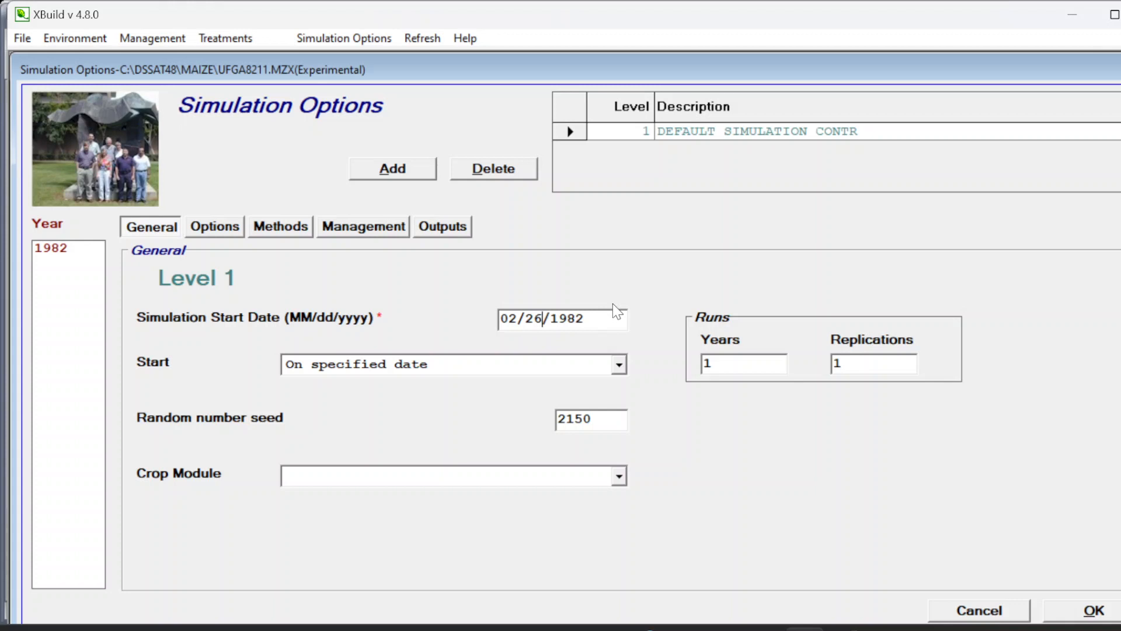
key("BackSpace")
type("5")
Set the water, nitrogen, symbiosis and tillage simulation options to No.
left_click(210, 226)
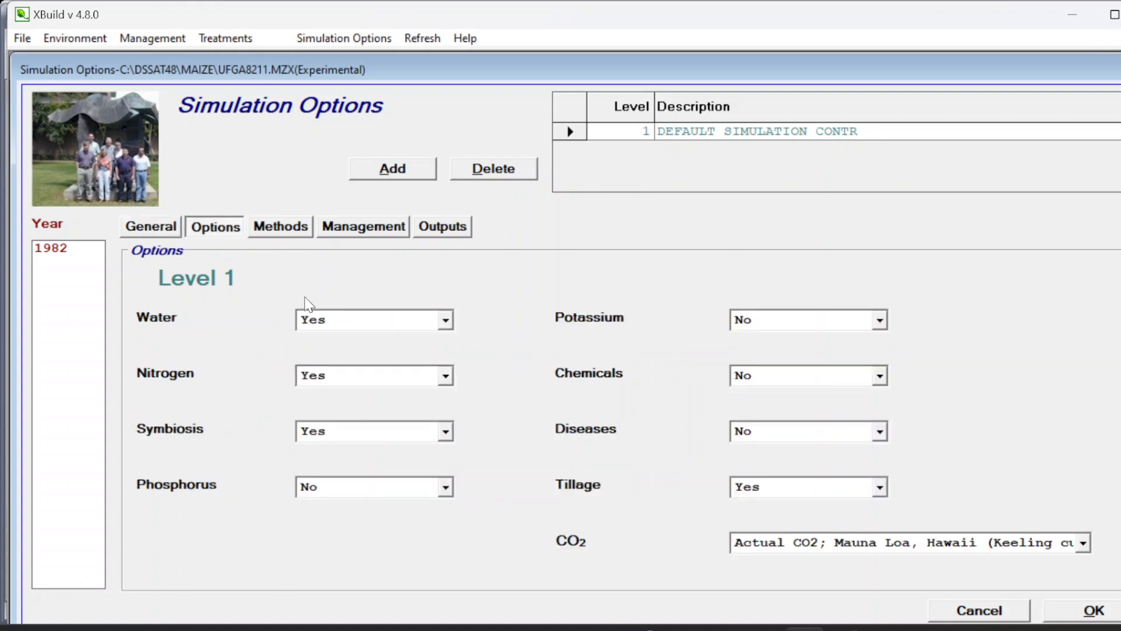
left_click(338, 323)
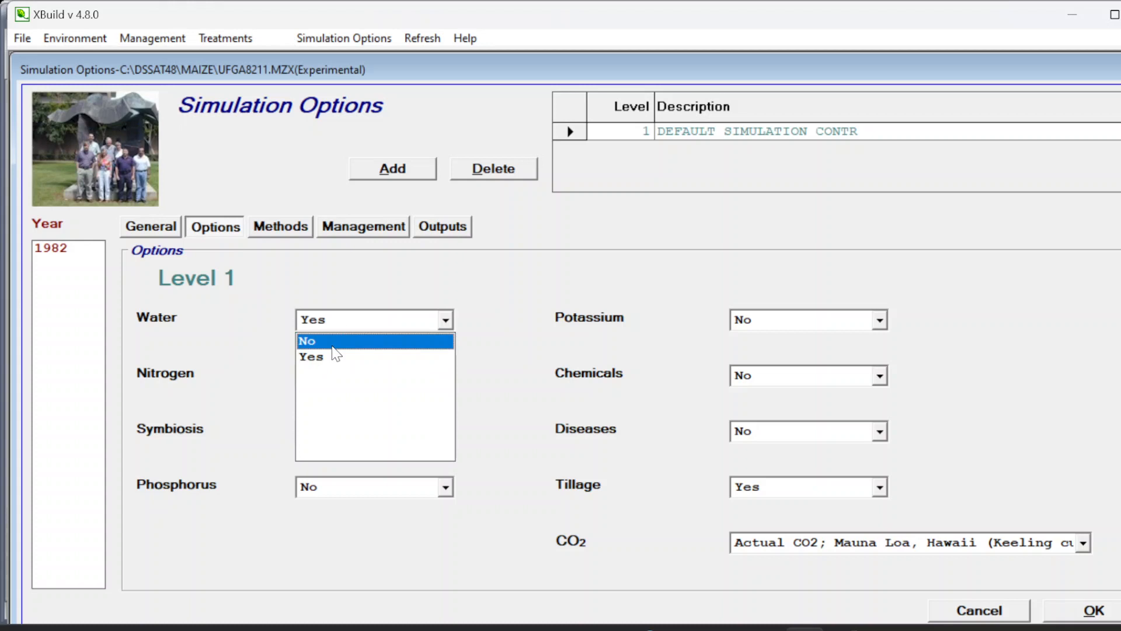
left_click(332, 344)
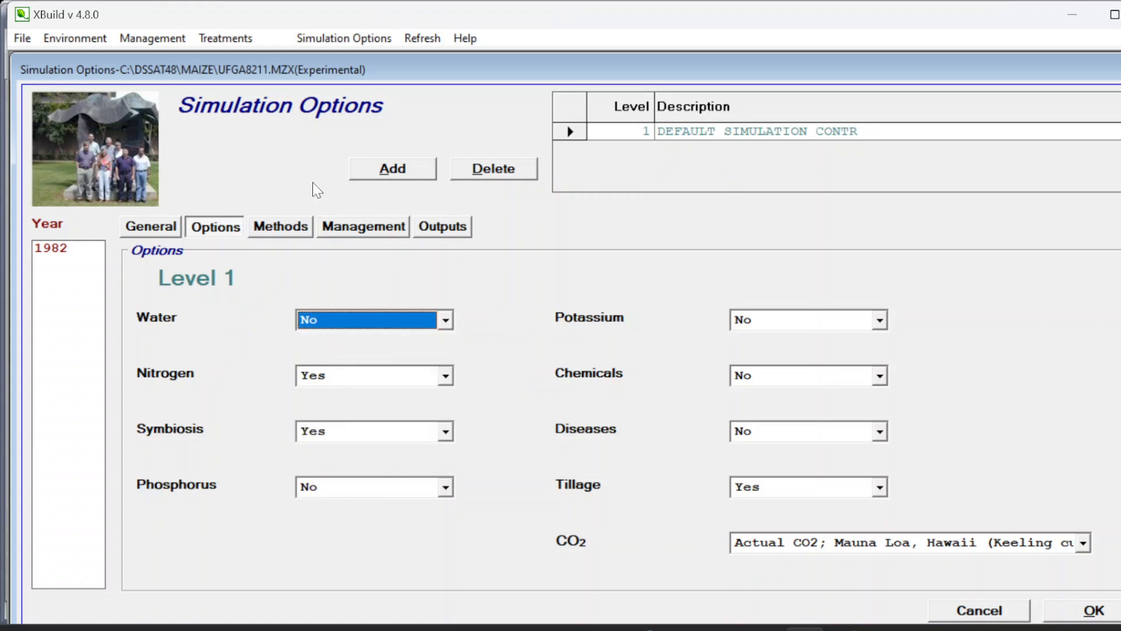
left_click(330, 381)
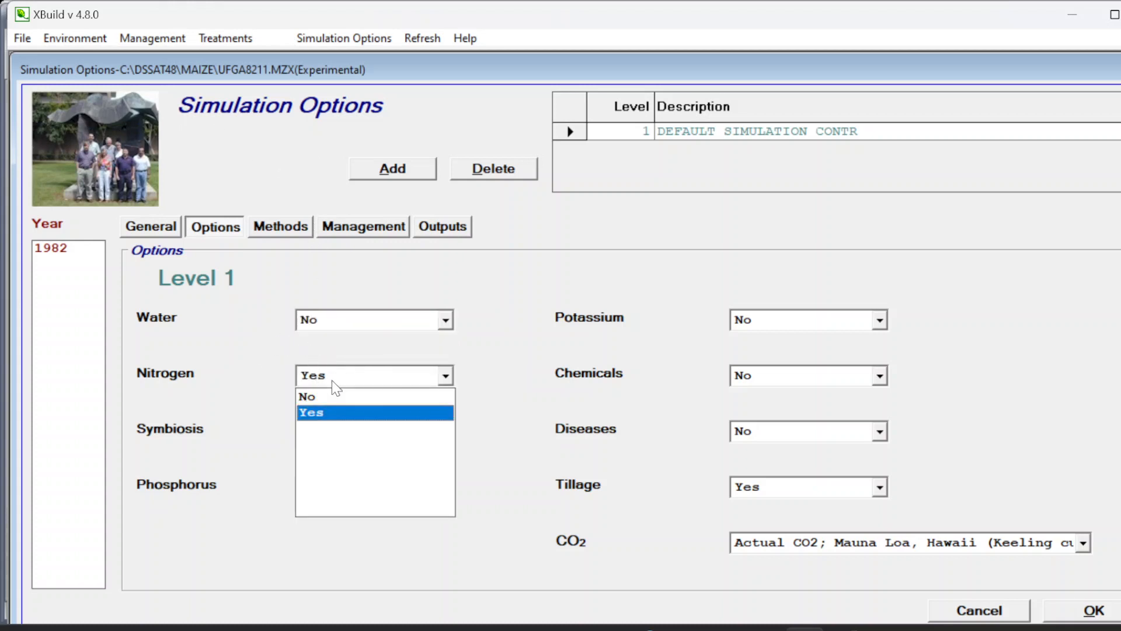
left_click(338, 396)
left_click(338, 429)
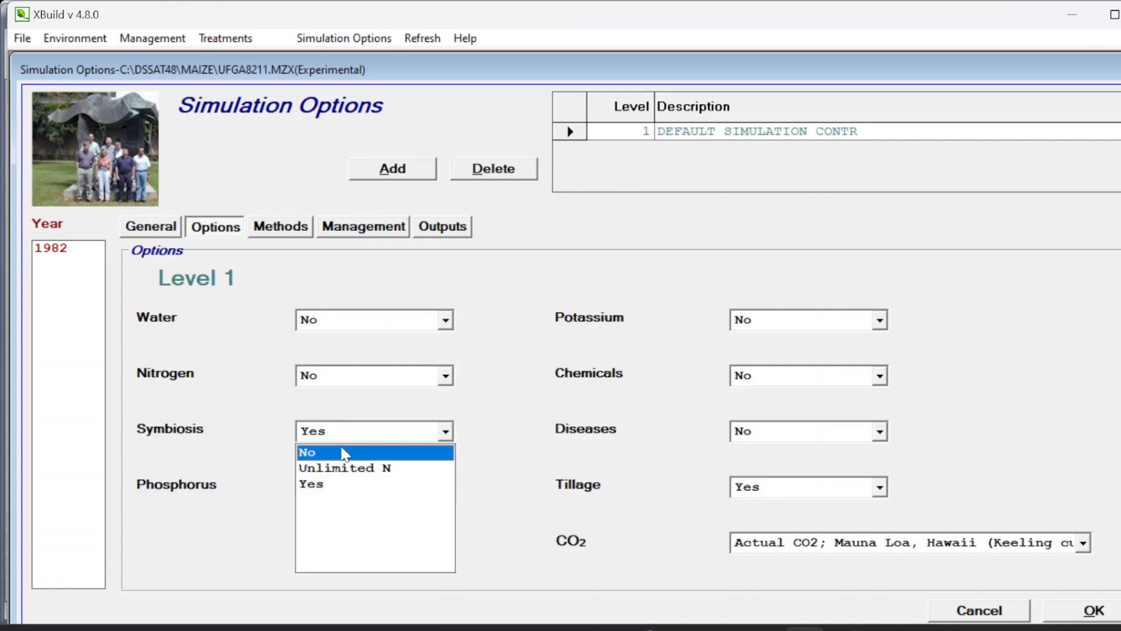
left_click(342, 454)
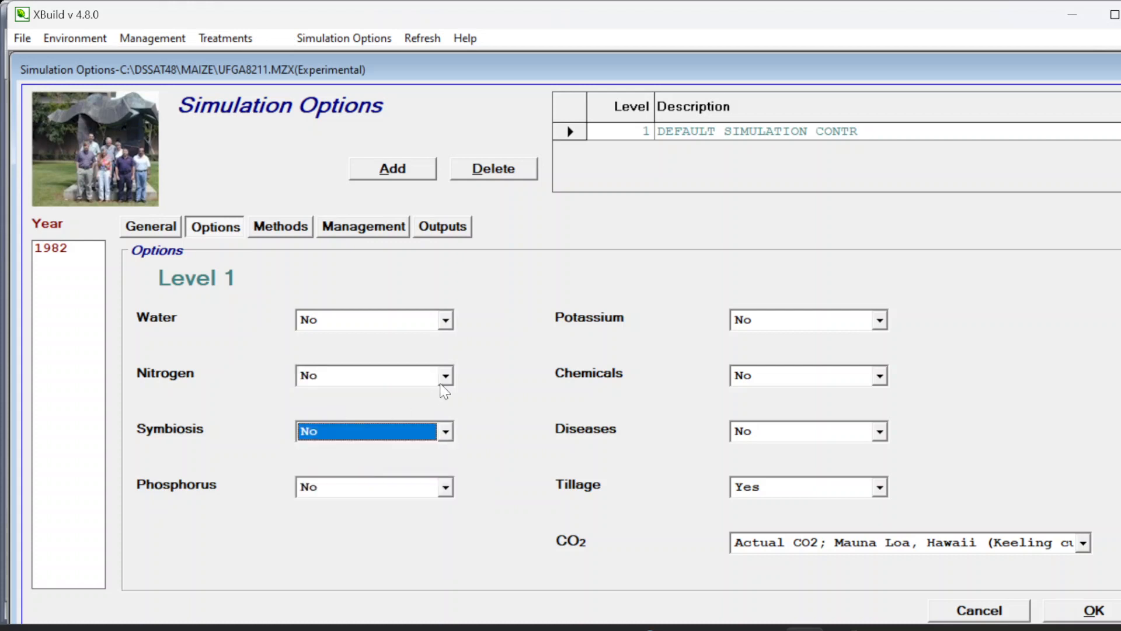
left_click(776, 491)
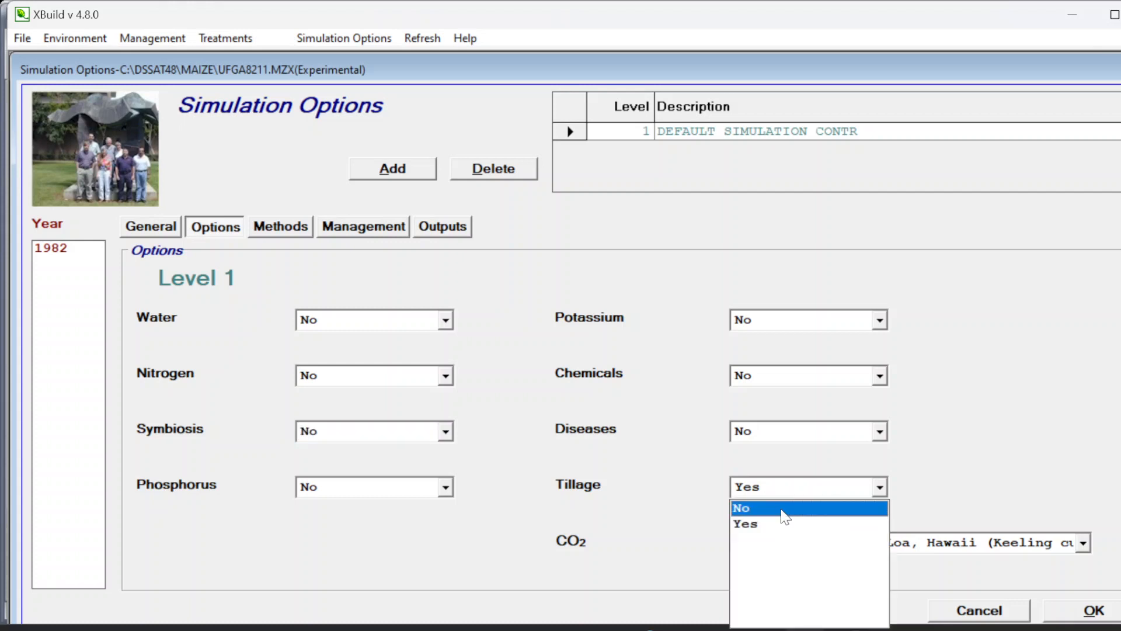
left_click(783, 509)
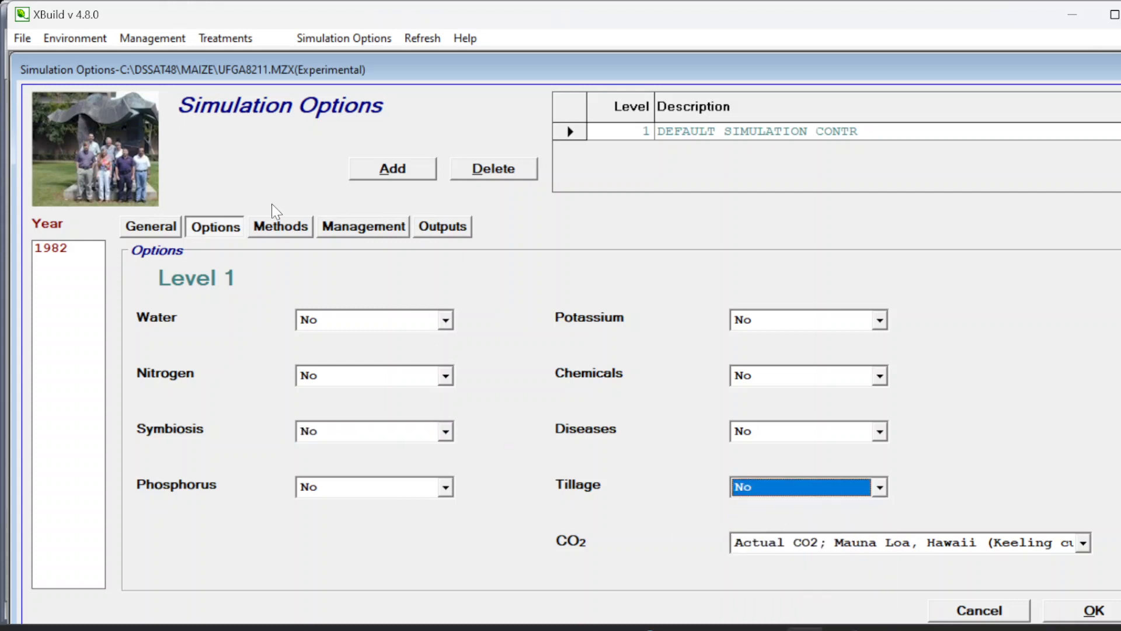
Review the simulation methods, and switch the planting management to Automatic and back to On reported date.
left_click(301, 242)
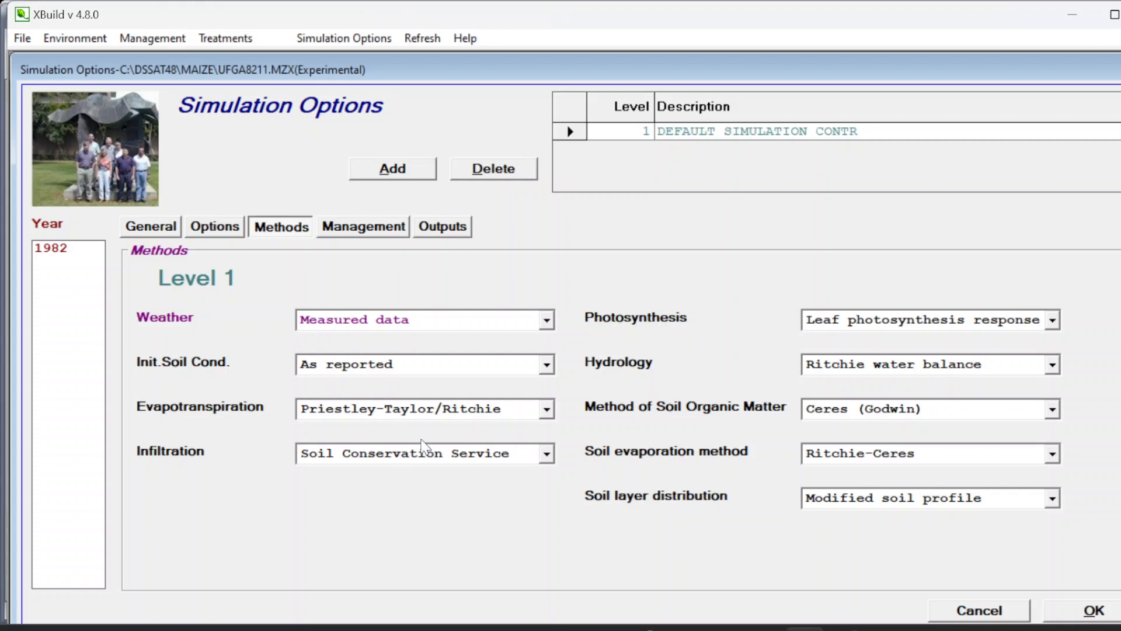
left_click(364, 229)
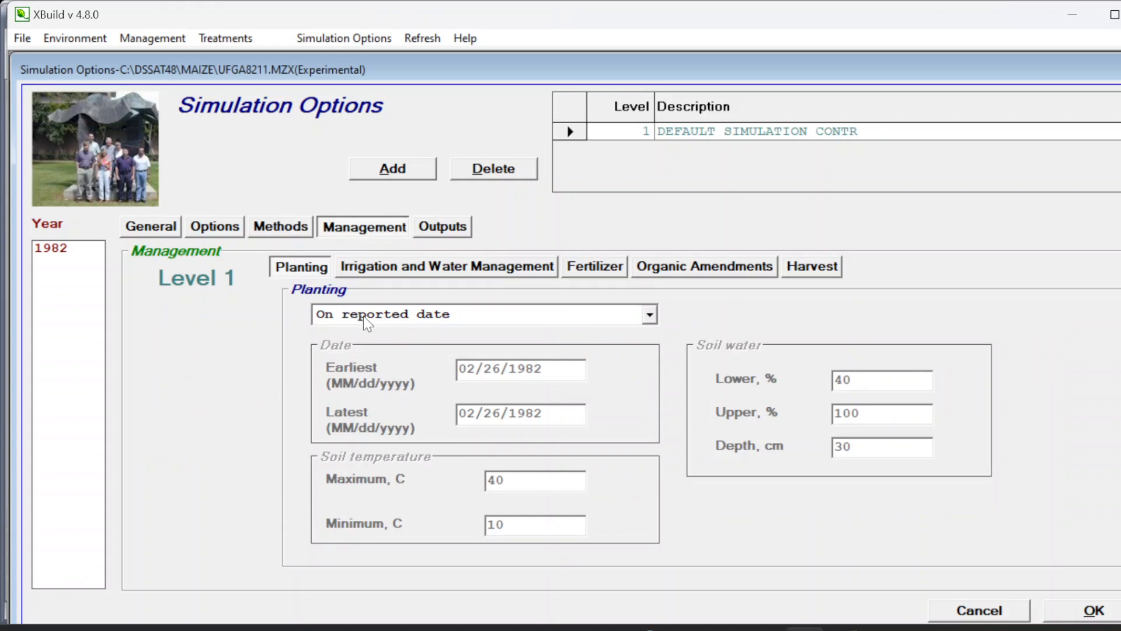
left_click(376, 321)
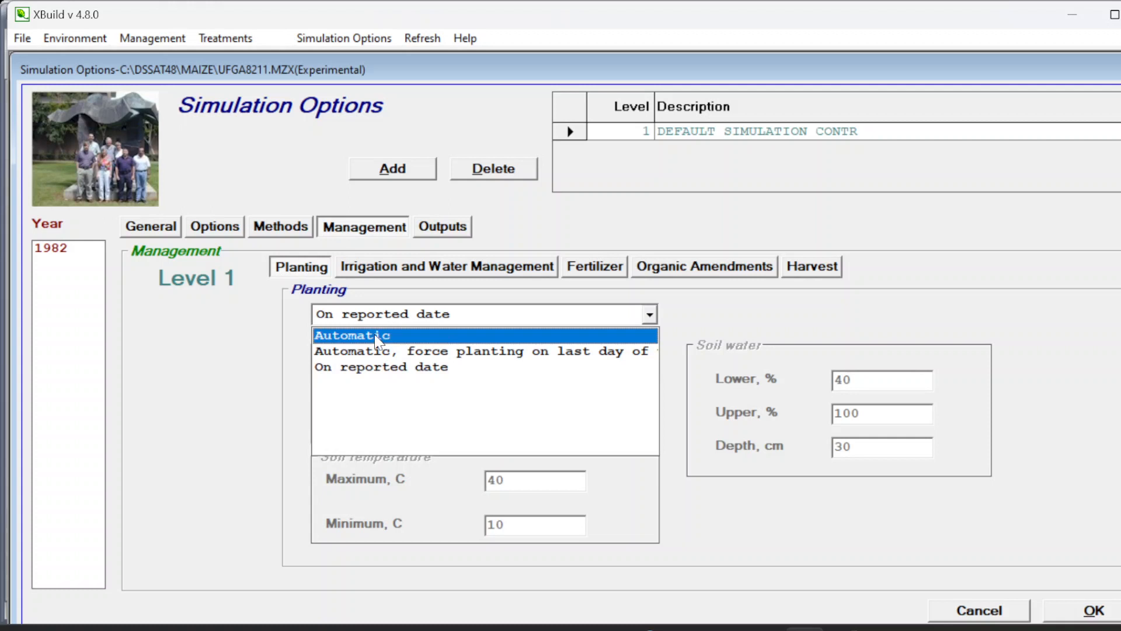
left_click(377, 335)
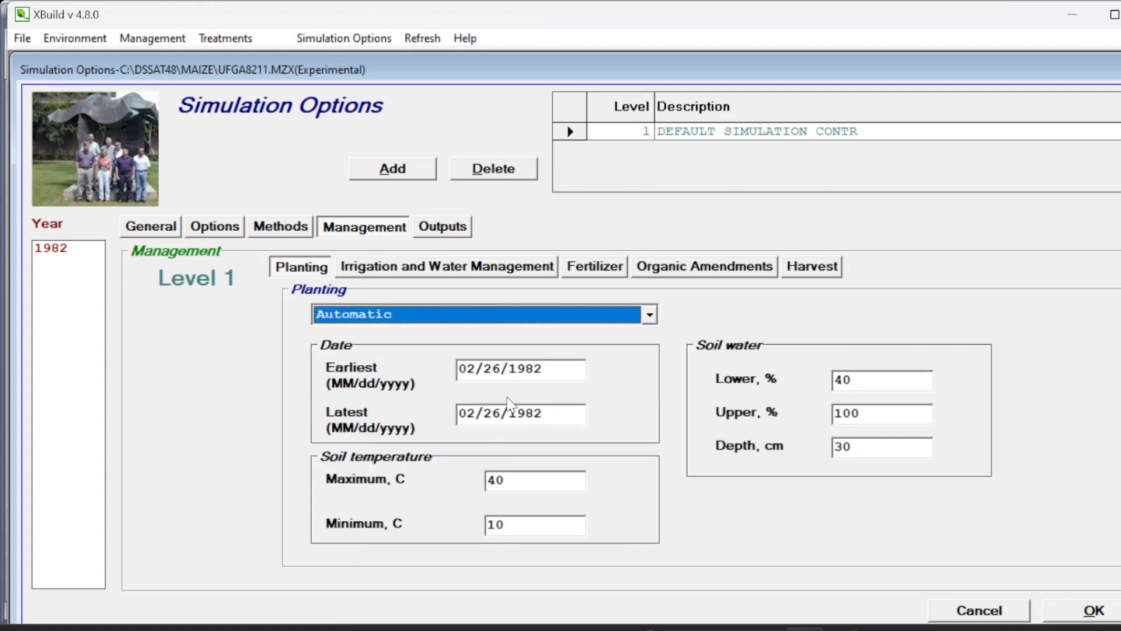
left_click(390, 319)
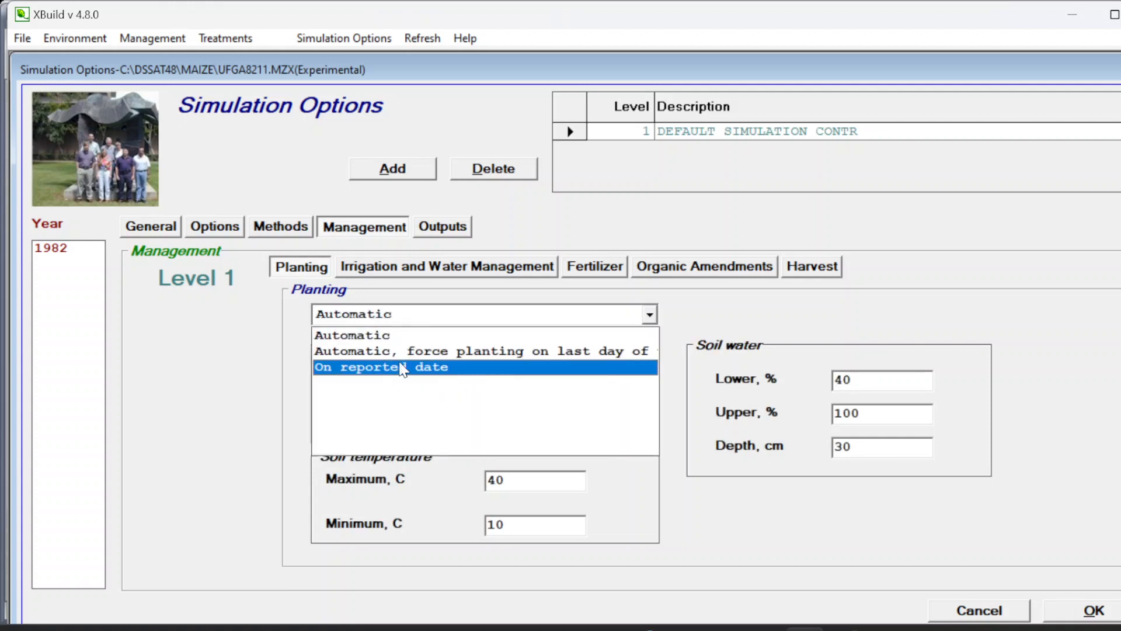
left_click(402, 368)
Set the simulation's irrigation and water management to Not irrigated.
left_click(391, 266)
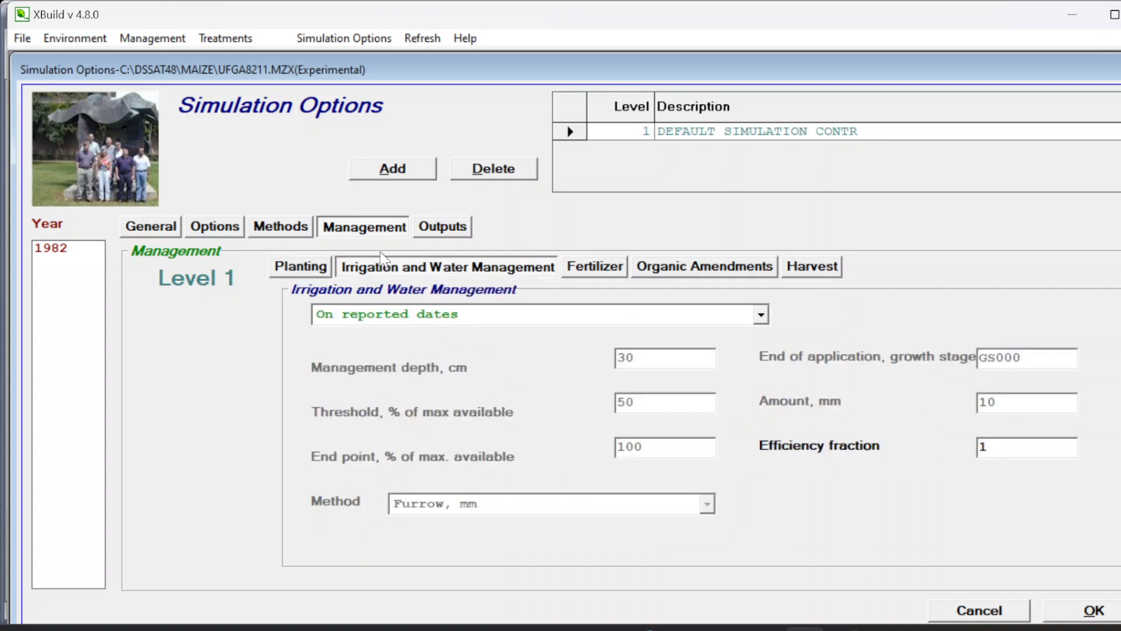
left_click(413, 316)
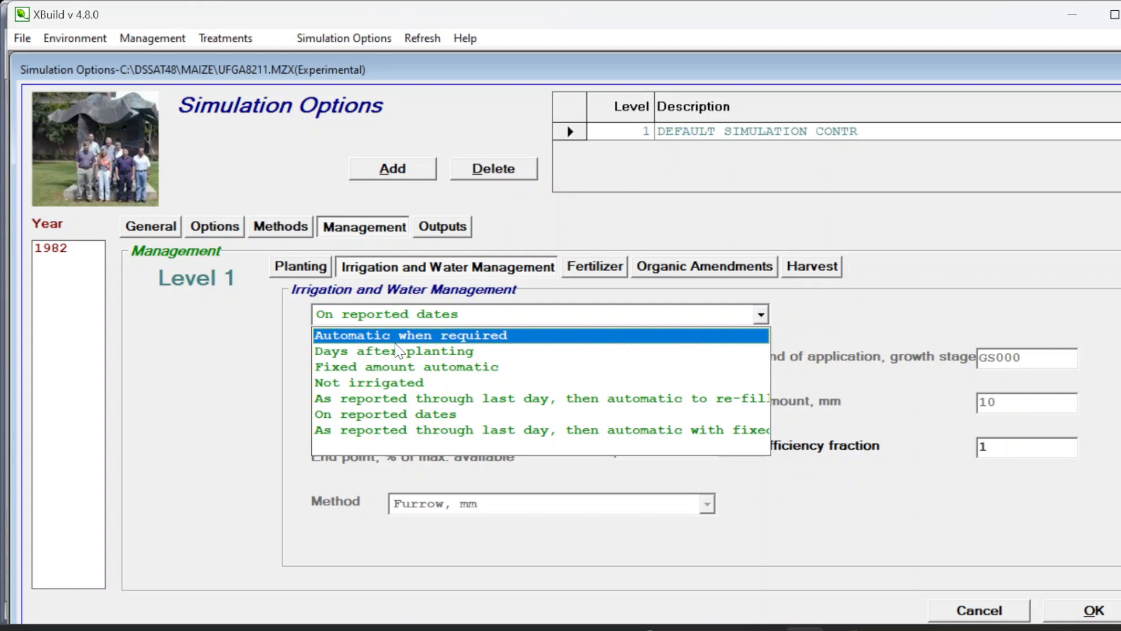
left_click(384, 384)
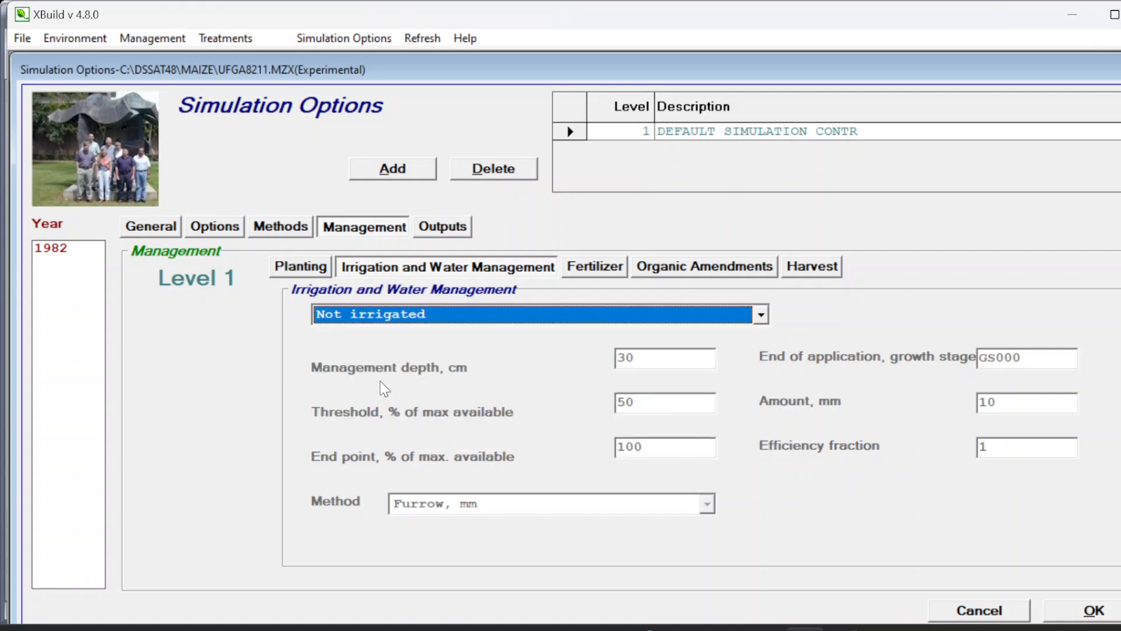
Change the simulation's irrigation and water management to Days after planting, and open the experiment's irrigation section.
left_click(384, 318)
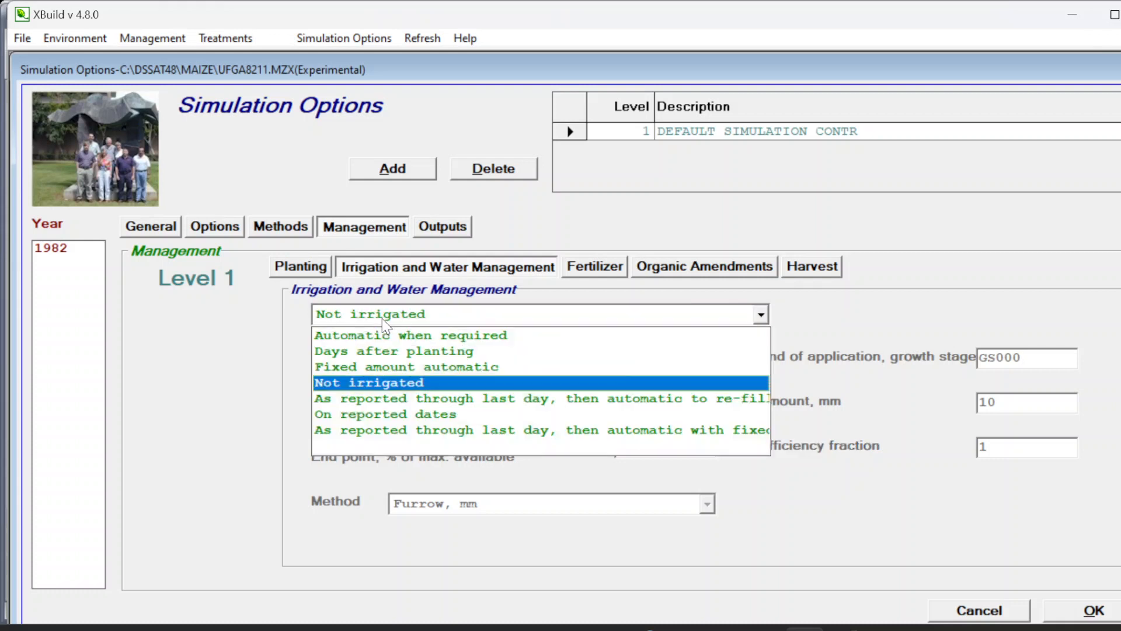
left_click(385, 354)
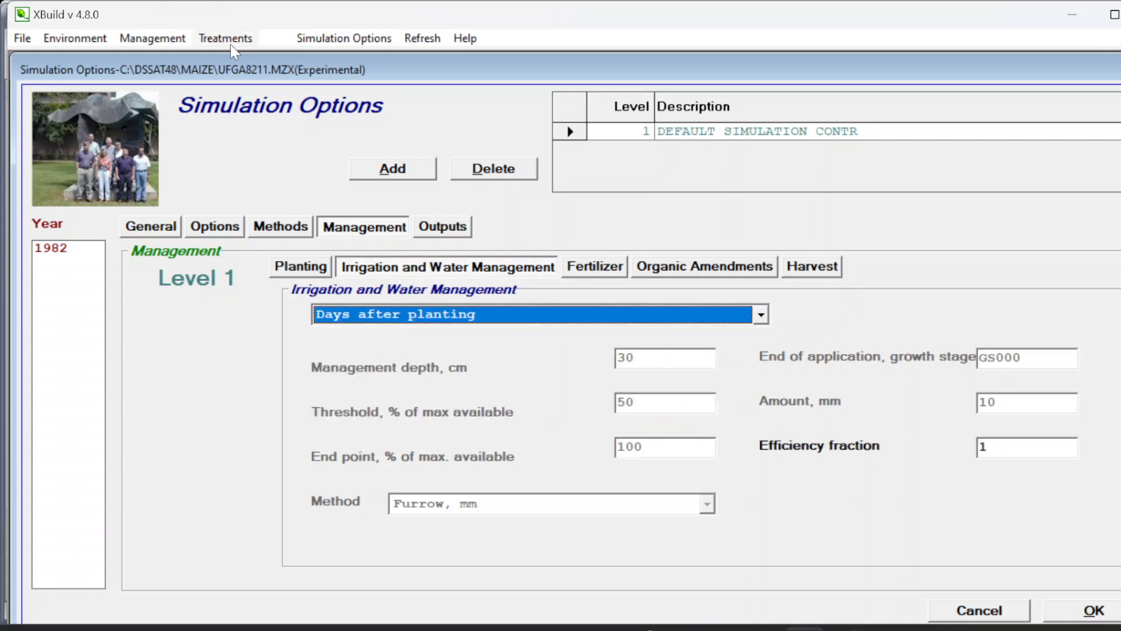
left_click(146, 39)
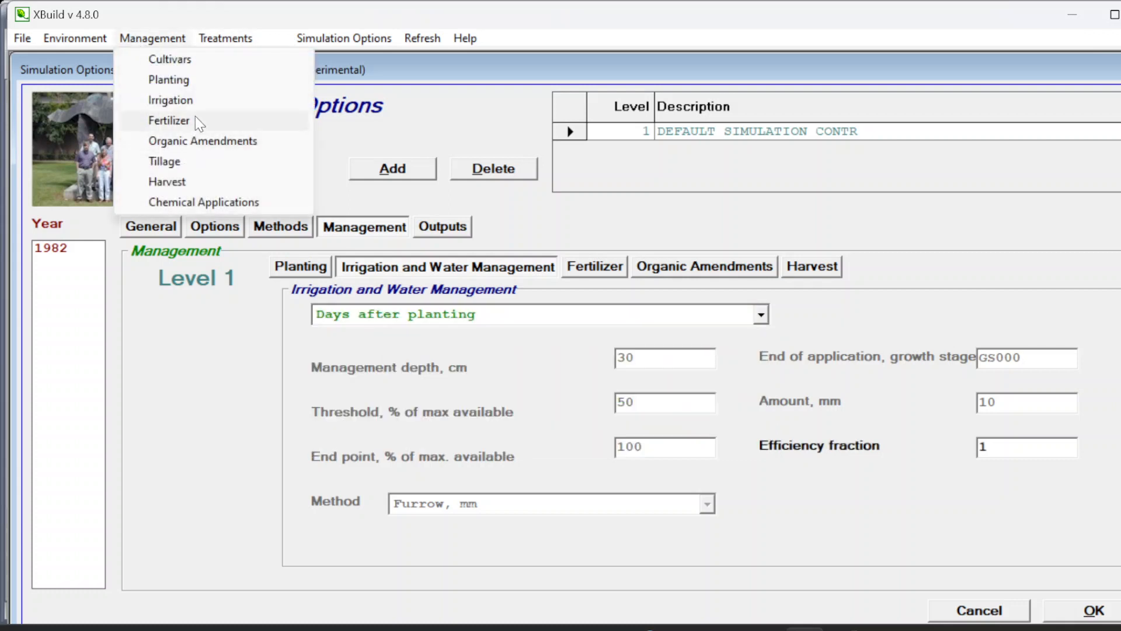
left_click(197, 101)
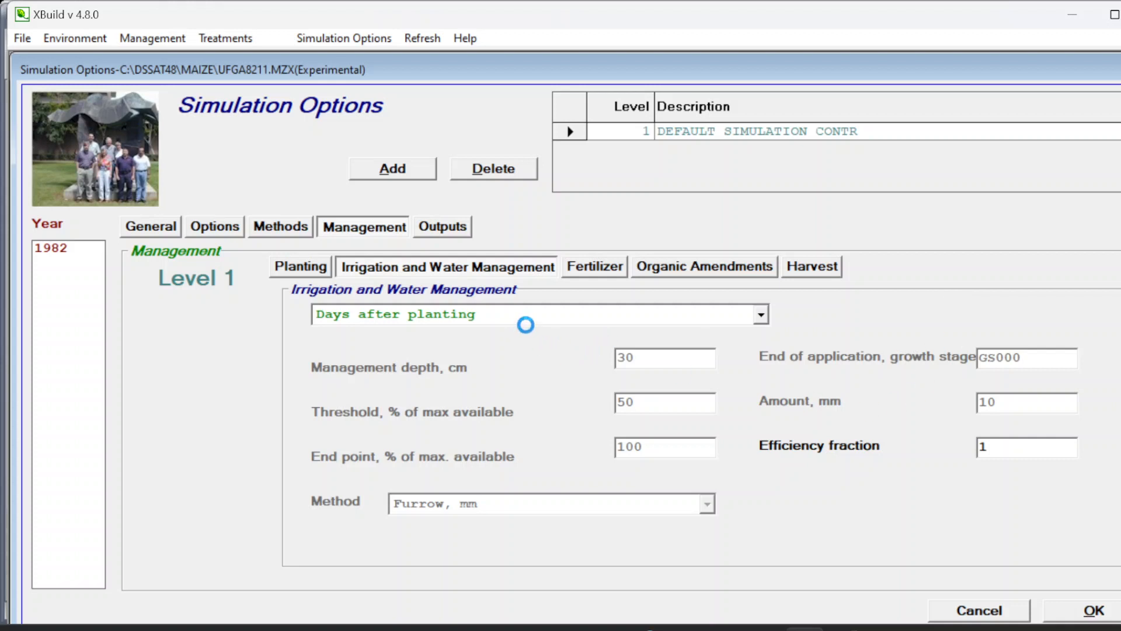
Set the irrigation applications' management to Days after planting and start editing the first application's day.
left_click(717, 255)
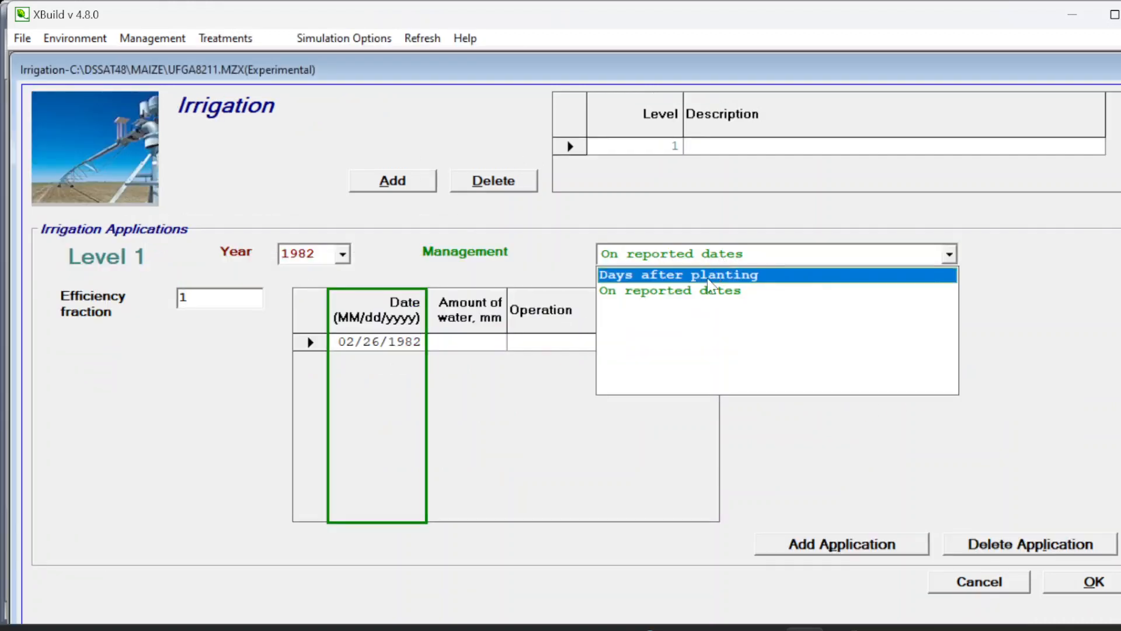
left_click(703, 279)
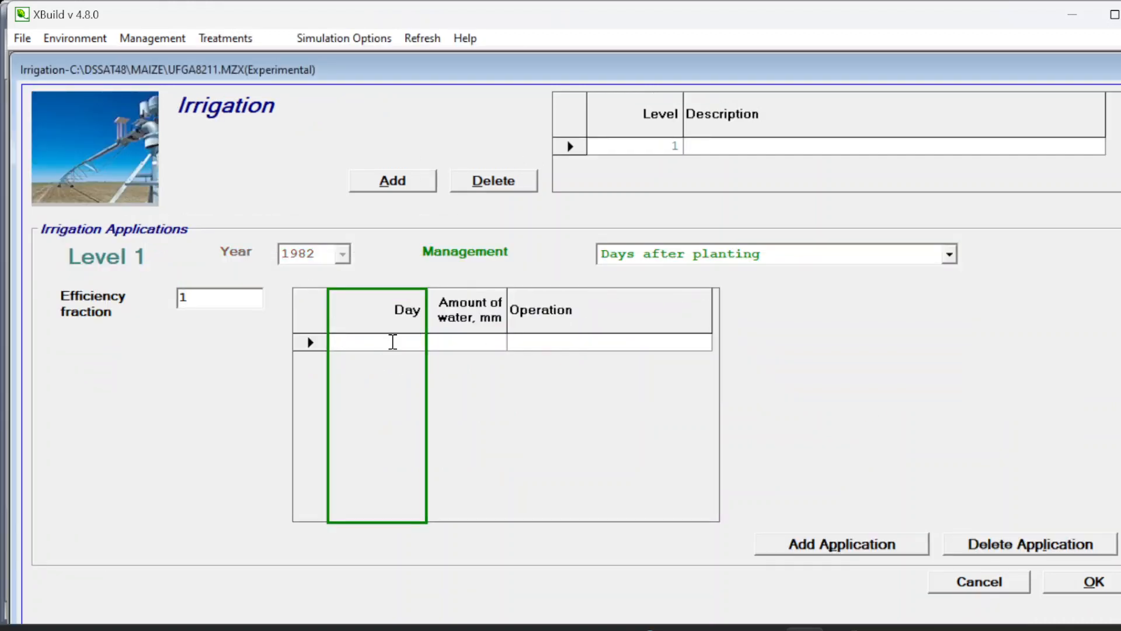
left_click(404, 348)
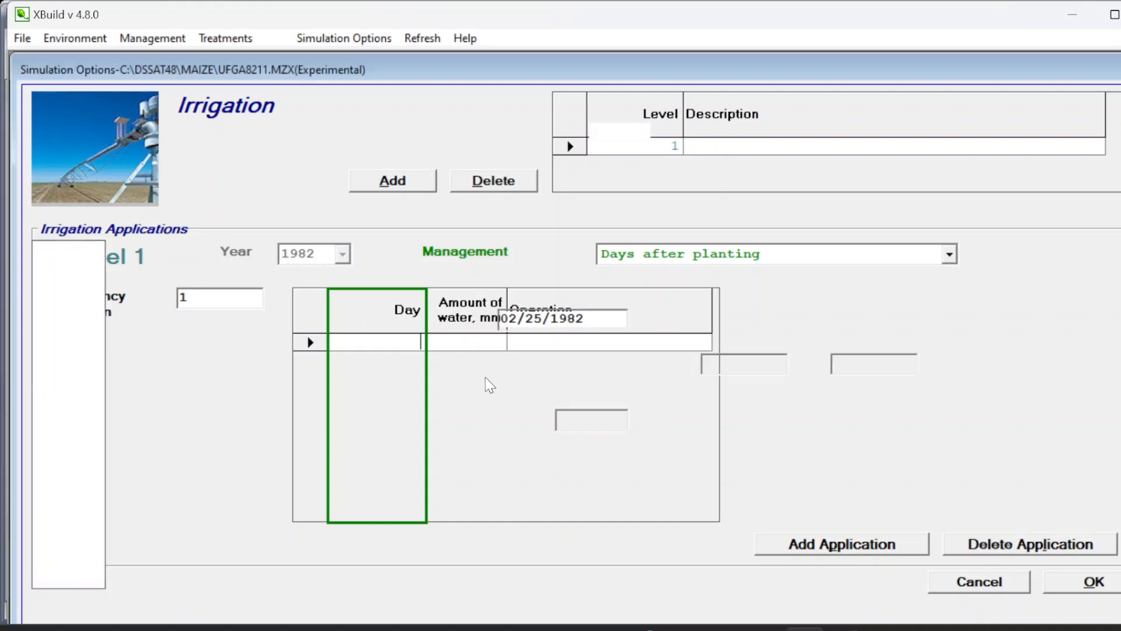
Return to the simulation options and change the irrigation and water management to Automatic when required.
left_click(352, 229)
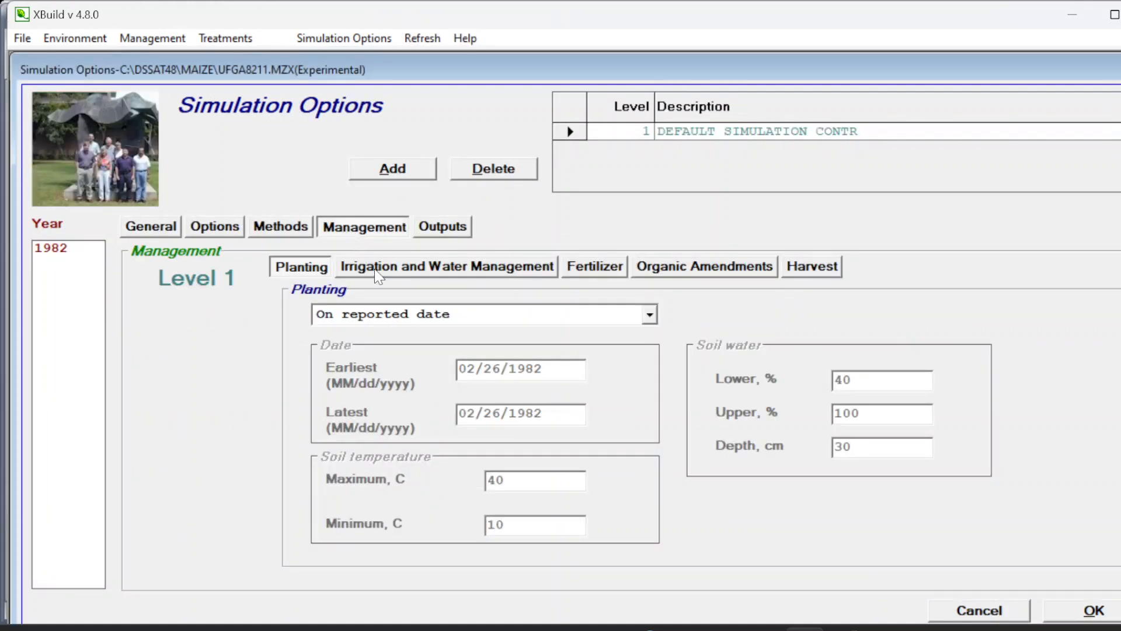
left_click(378, 273)
left_click(395, 315)
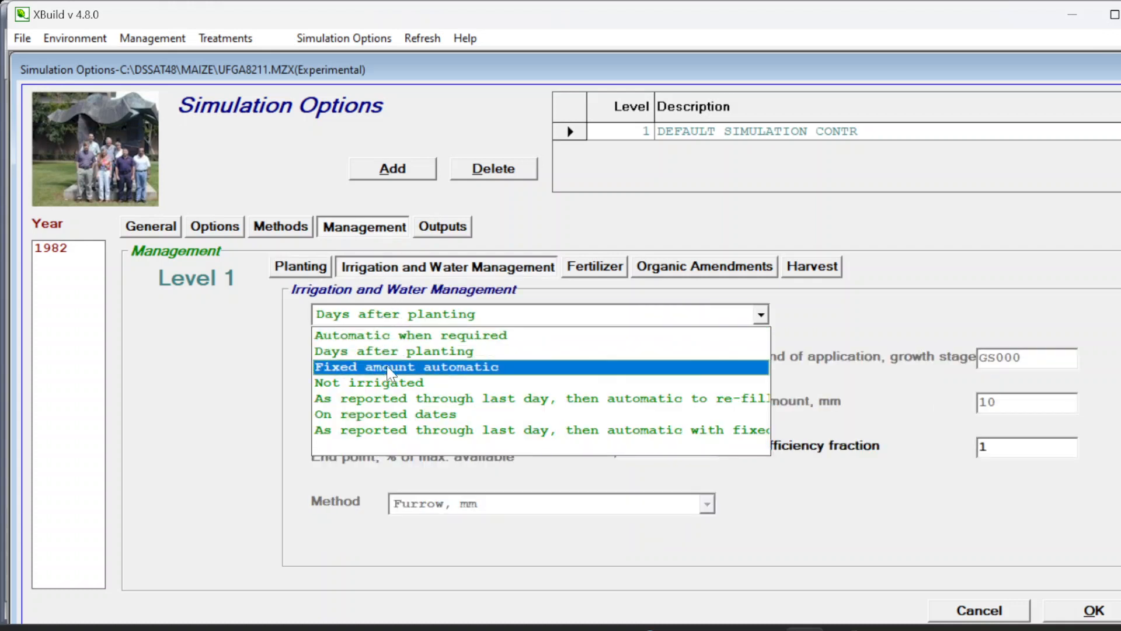
left_click(397, 336)
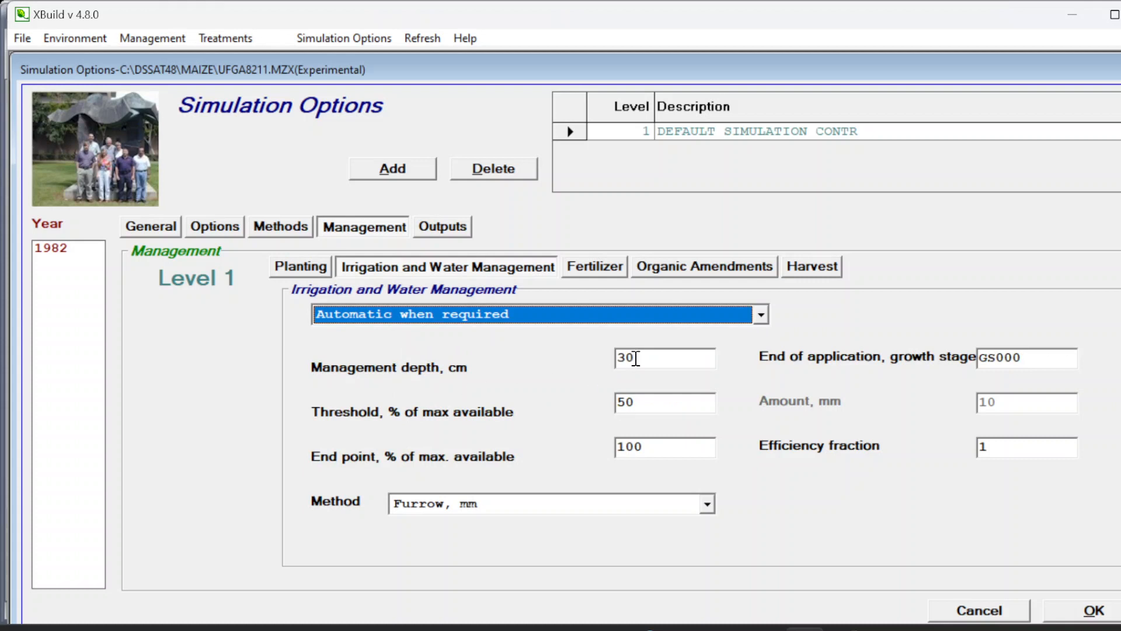
Examine the management depth and the threshold percentage of the automatic irrigation settings.
left_click(635, 358)
left_click_drag(649, 364, 605, 357)
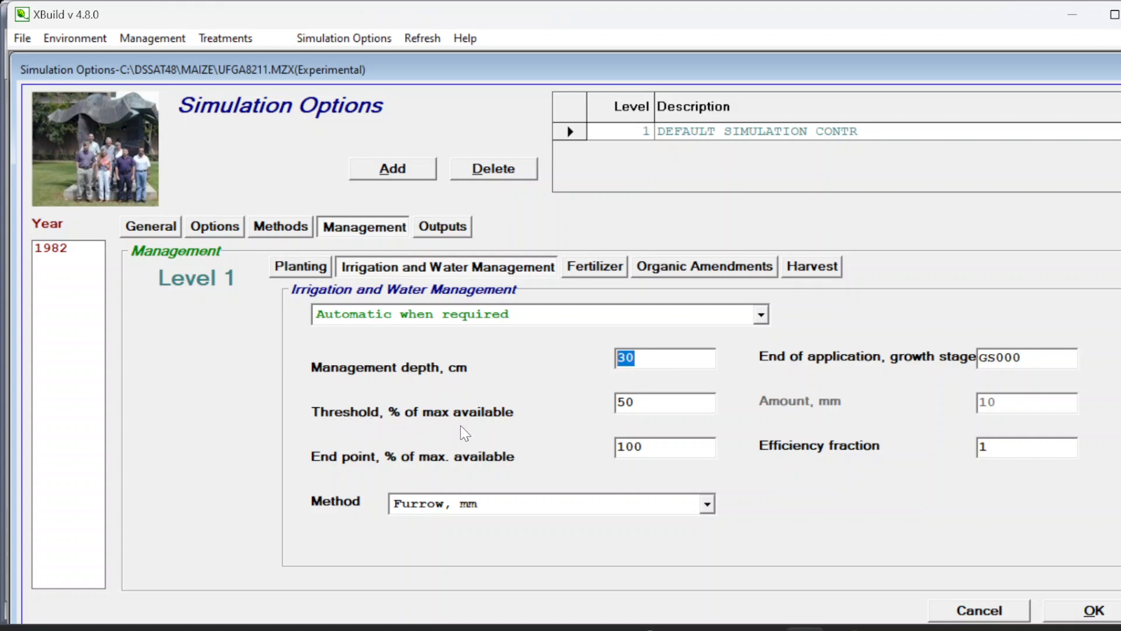
left_click_drag(641, 406, 608, 402)
left_click(638, 405)
left_click_drag(638, 358, 616, 355)
left_click_drag(640, 403, 606, 403)
left_click(626, 403)
left_click_drag(645, 362, 582, 361)
left_click(647, 406)
double_click(656, 357)
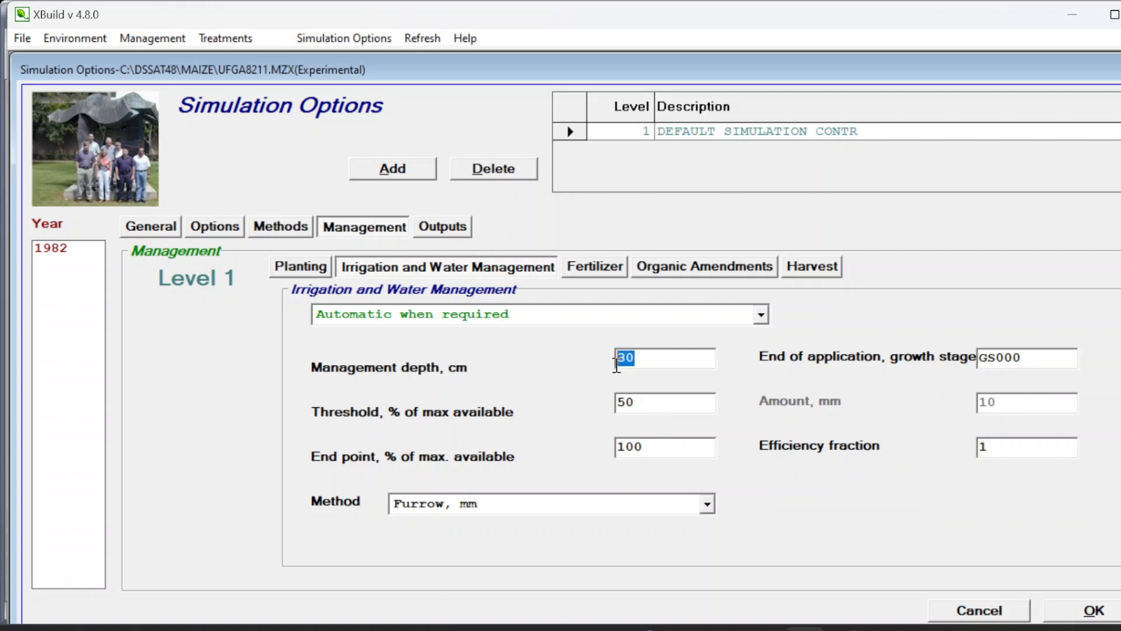
Check the automatic irrigation's threshold and end point, and set its method to Sprinkler, mm.
double_click(638, 403)
left_click(638, 448)
left_click(555, 506)
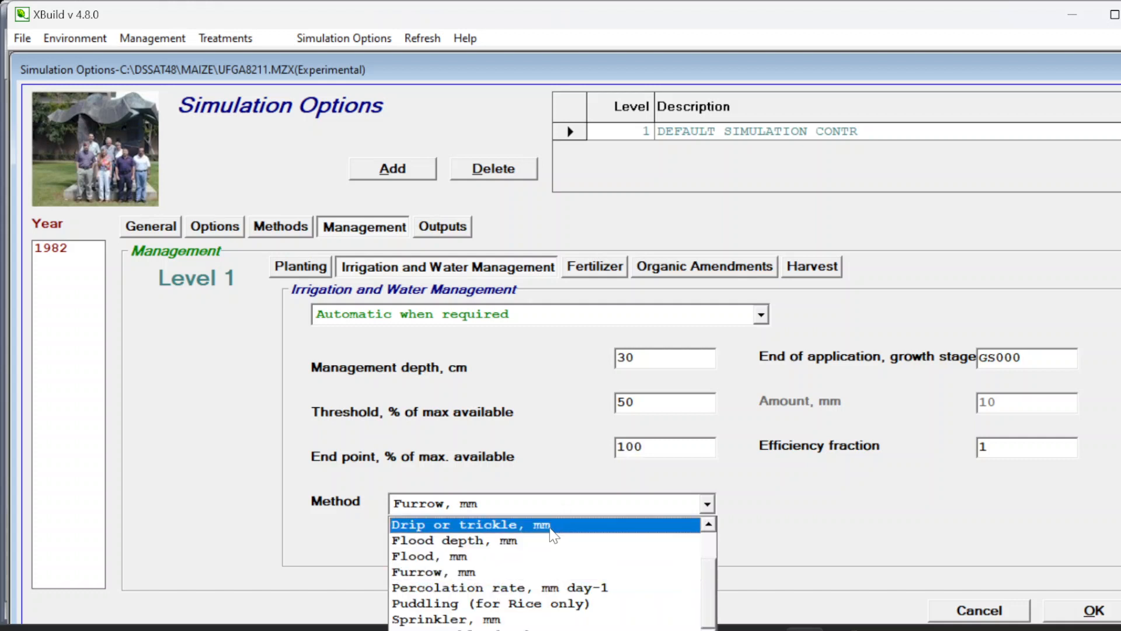
left_click(514, 619)
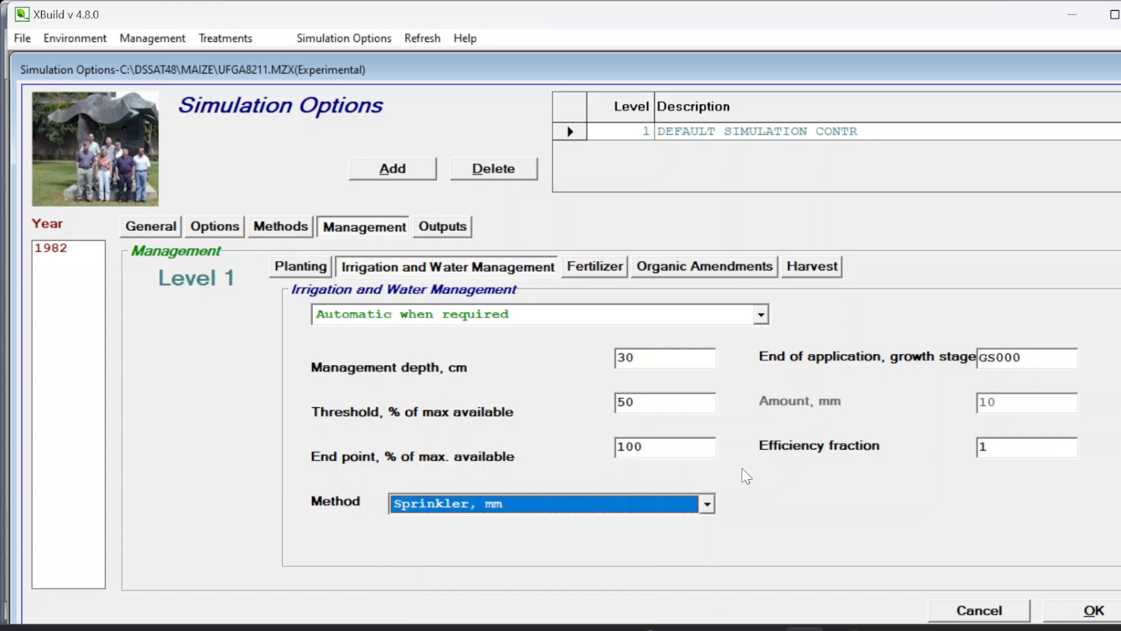
Review the simulation's fertilizer management choices and set it to Not fertilized.
left_click(601, 272)
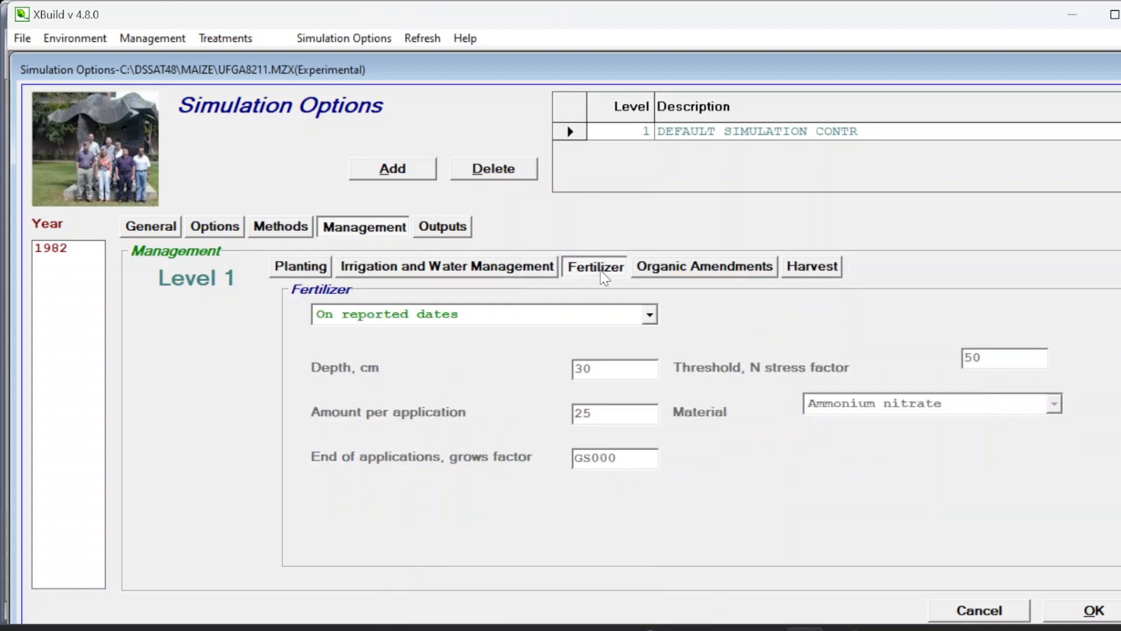
left_click(525, 315)
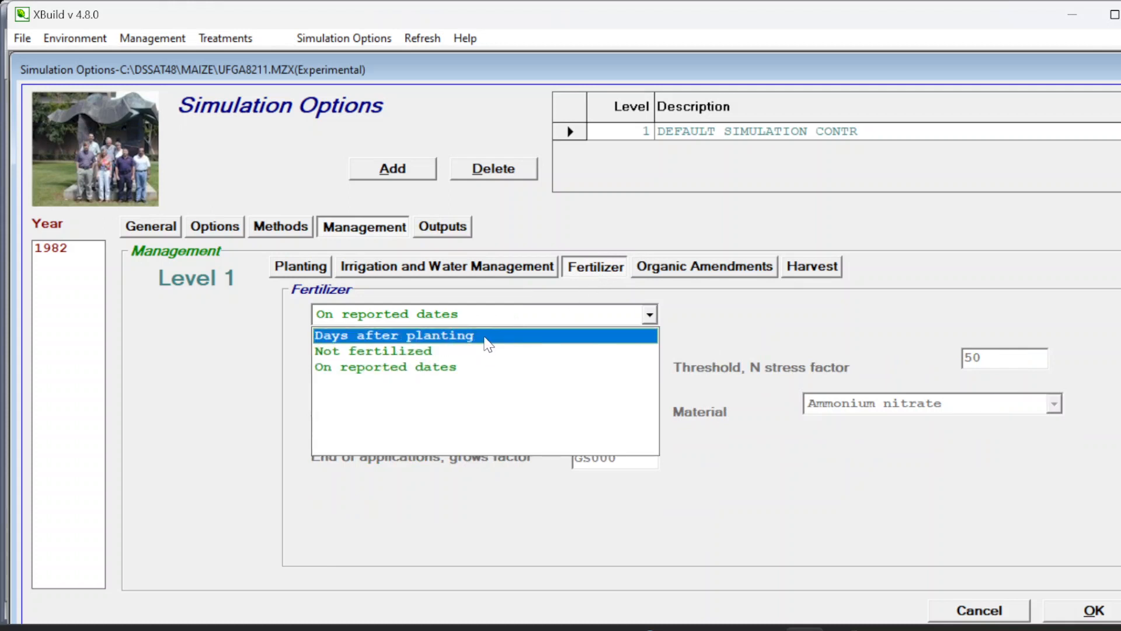
left_click(782, 342)
left_click(602, 316)
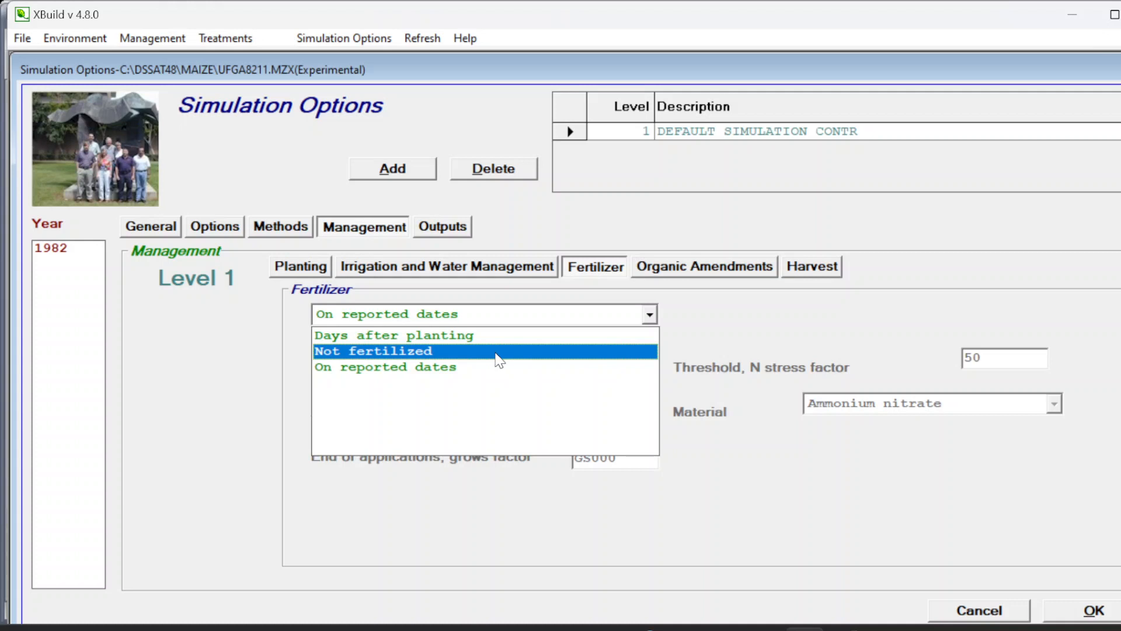
left_click(423, 353)
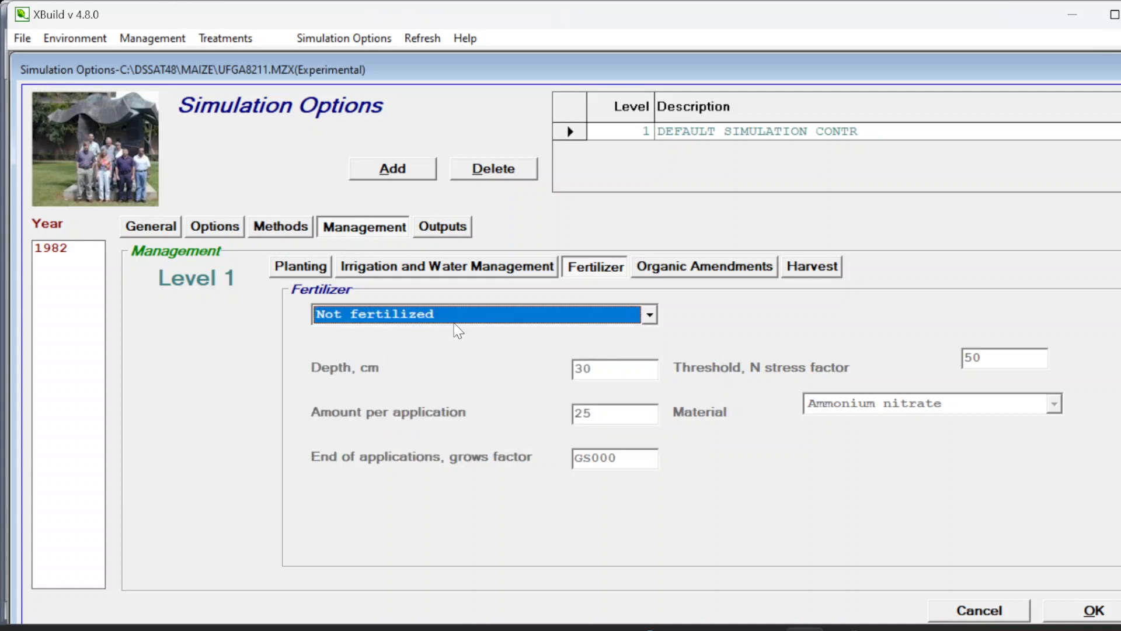
left_click(473, 318)
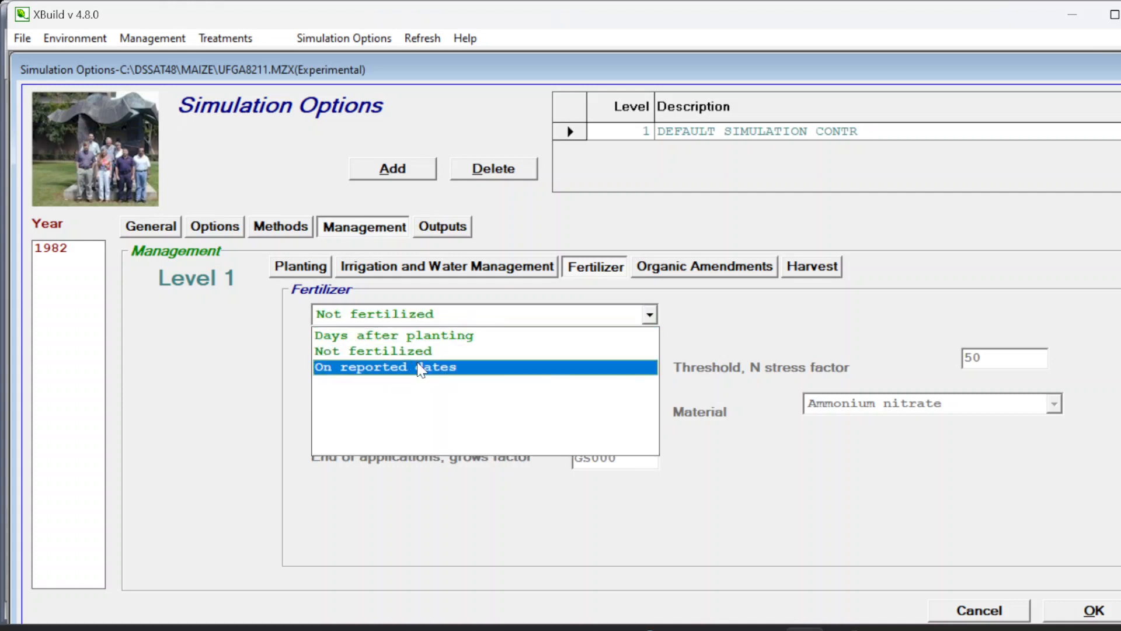
left_click(418, 352)
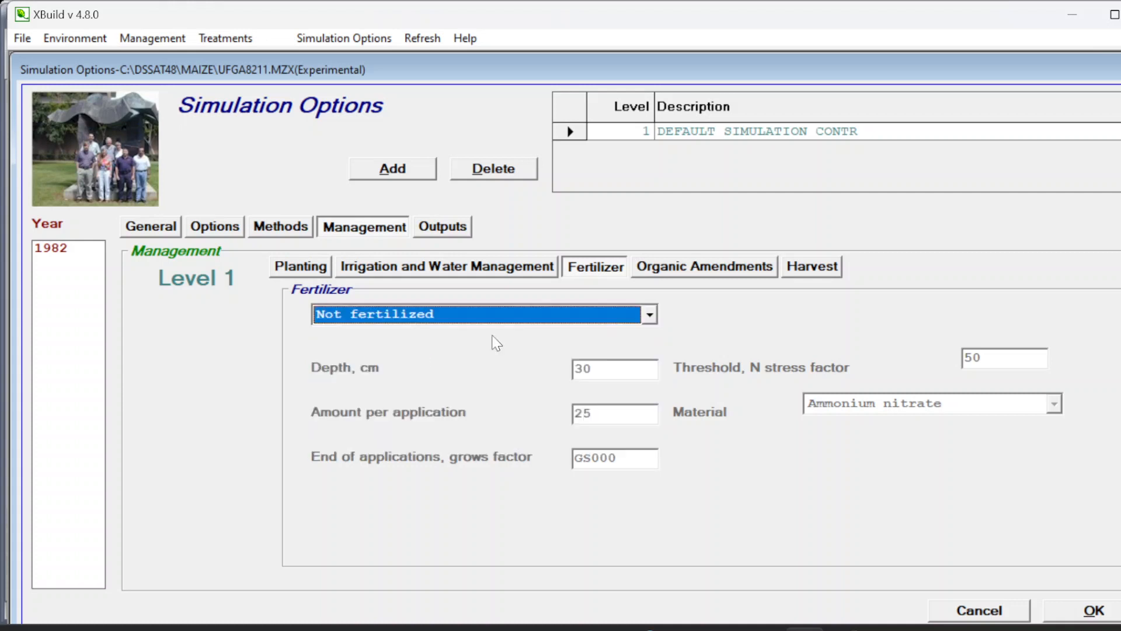
Review the management choices in the experiment's fertilizer section and try to clear the first application's date.
left_click(143, 38)
left_click(169, 119)
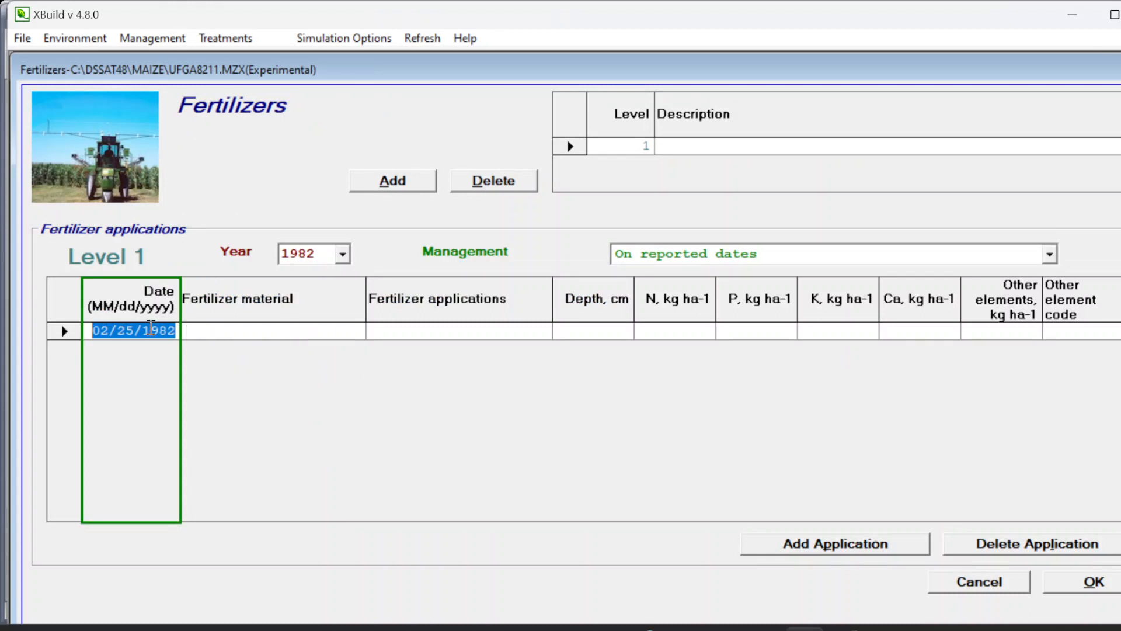
left_click(629, 257)
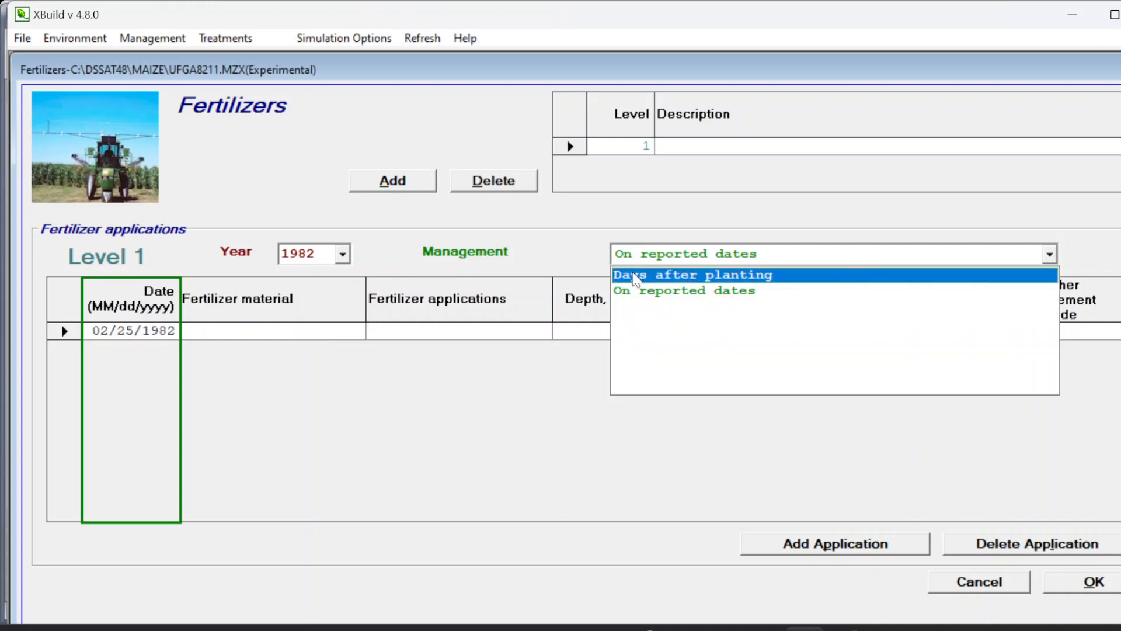
left_click(595, 266)
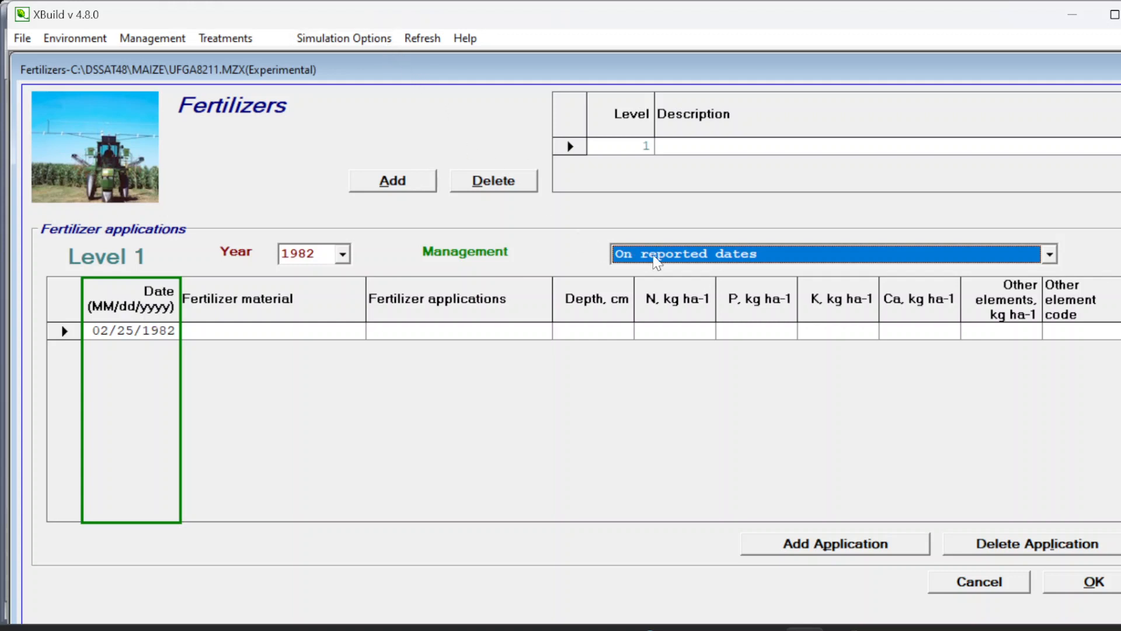
mouse_move(678, 260)
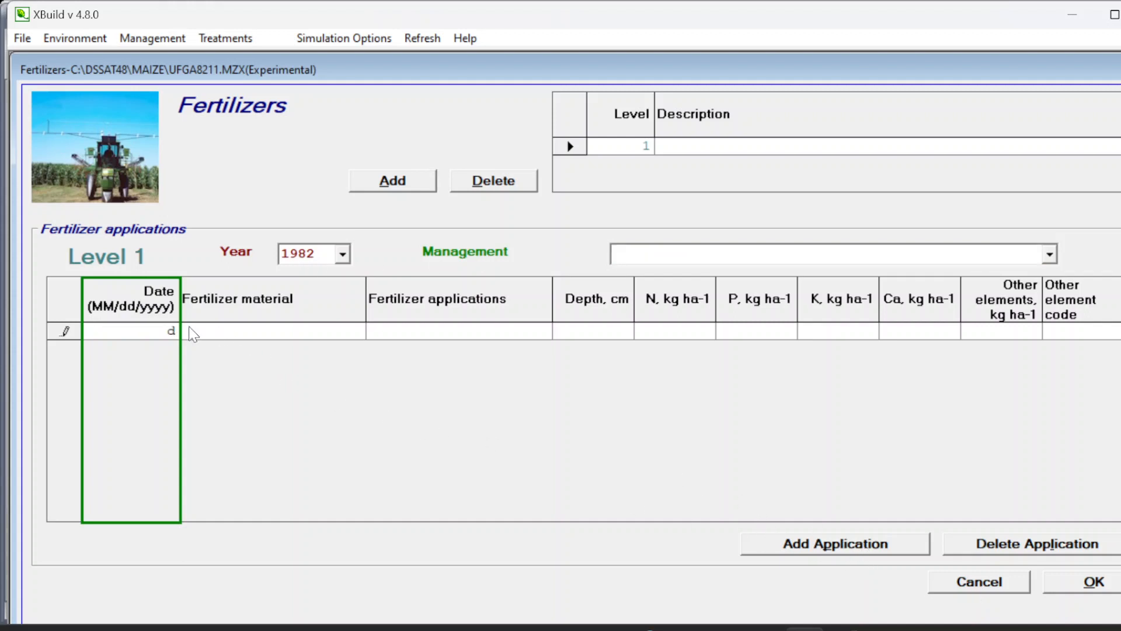
key("BackSpace")
left_click(371, 35)
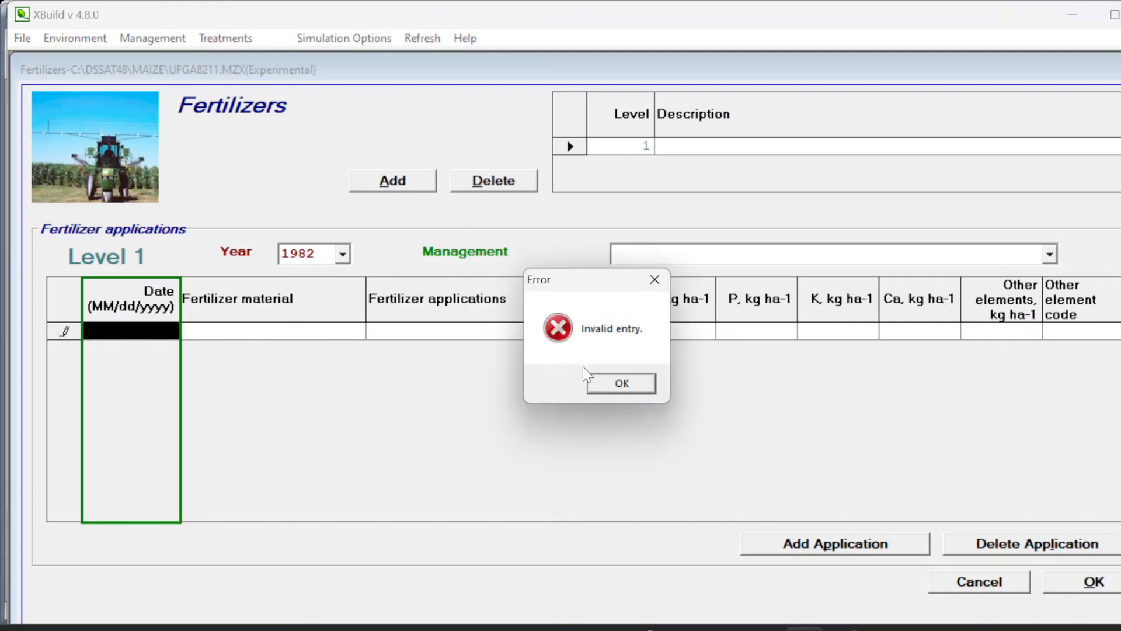
left_click(612, 382)
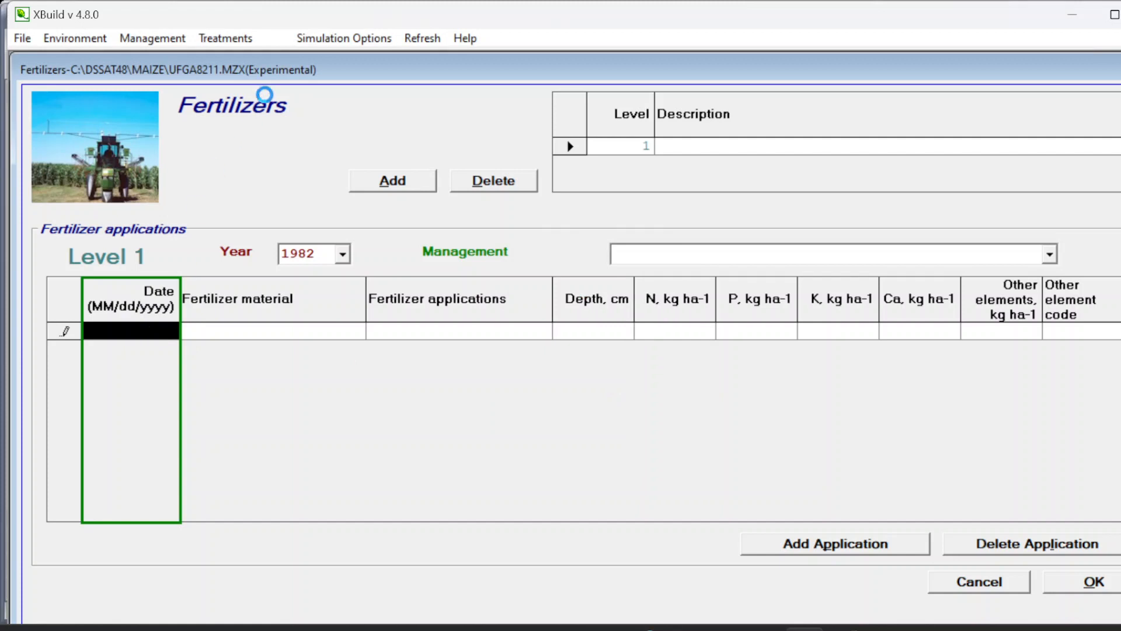
Return to the fertilizer management in the simulation options and reselect Not fertilized.
left_click(347, 40)
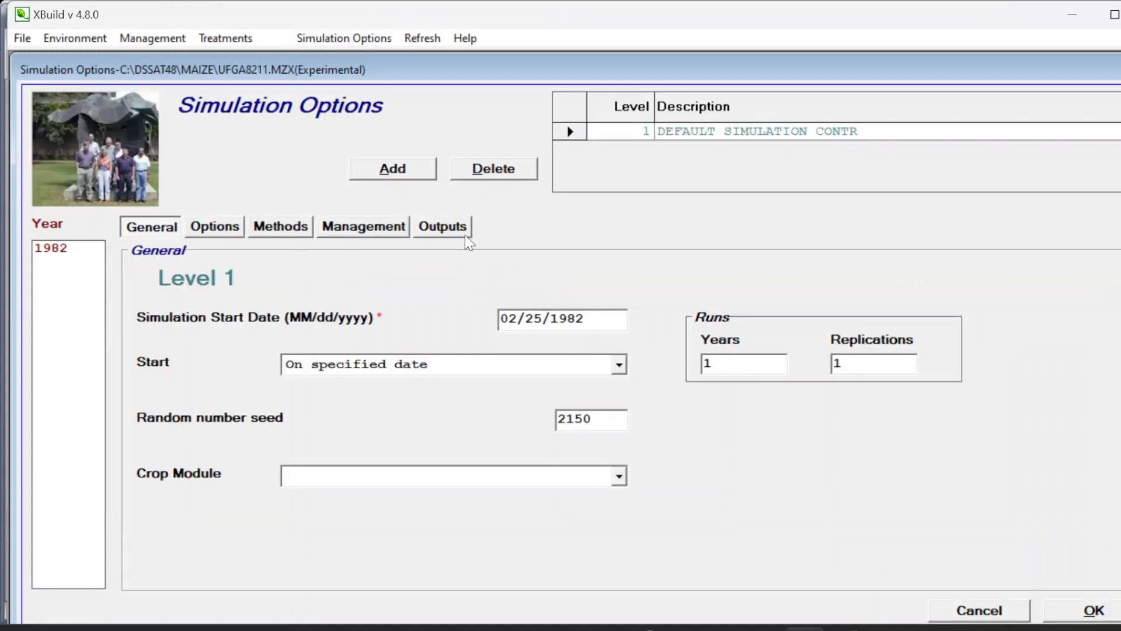
left_click(358, 231)
left_click(606, 270)
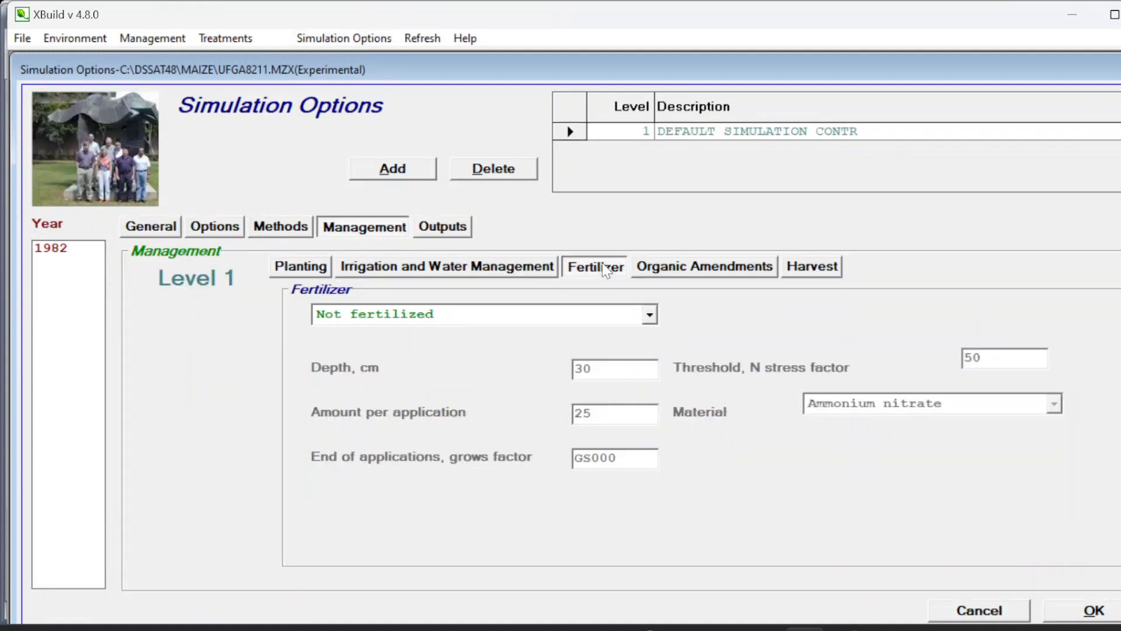
left_click(412, 320)
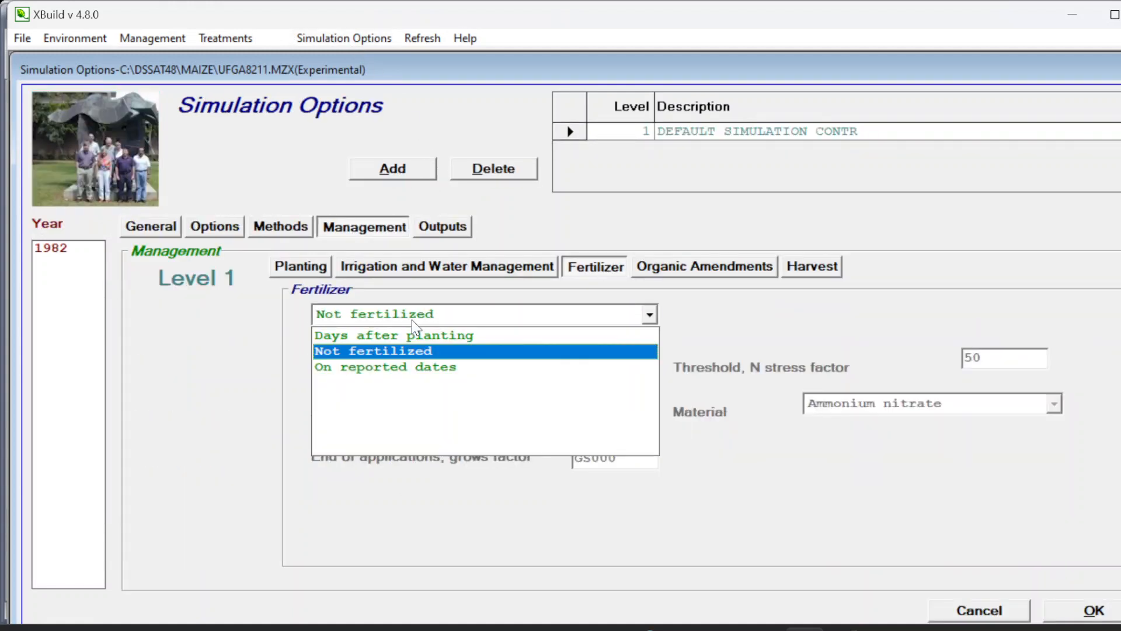
left_click(430, 352)
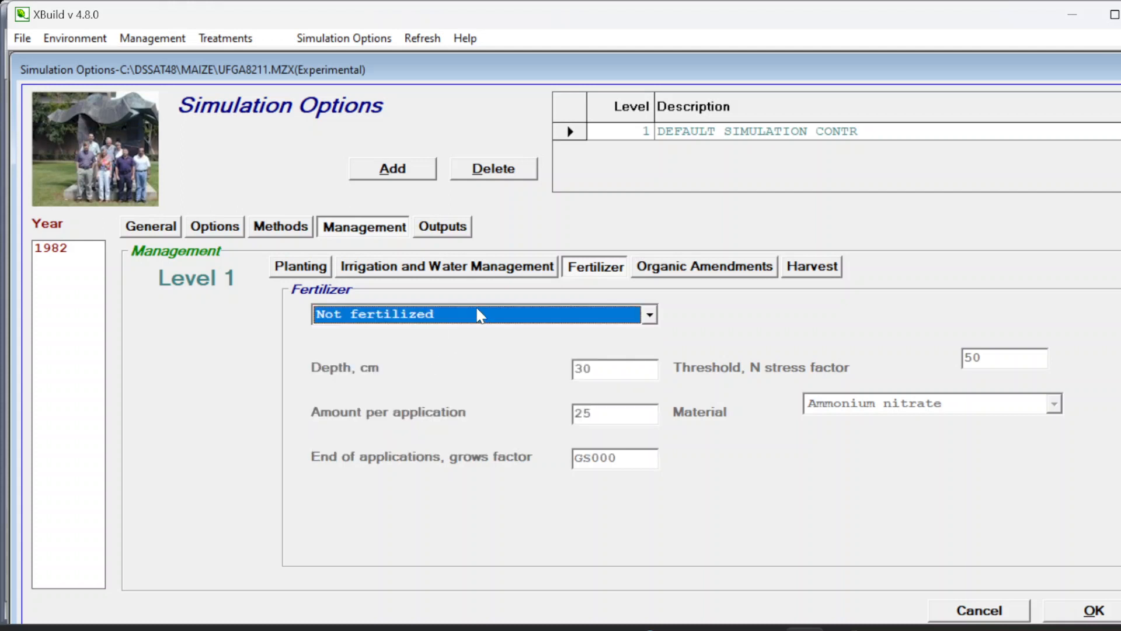
Set the simulation's organic amendments to No applications and review the harvest management.
left_click(678, 273)
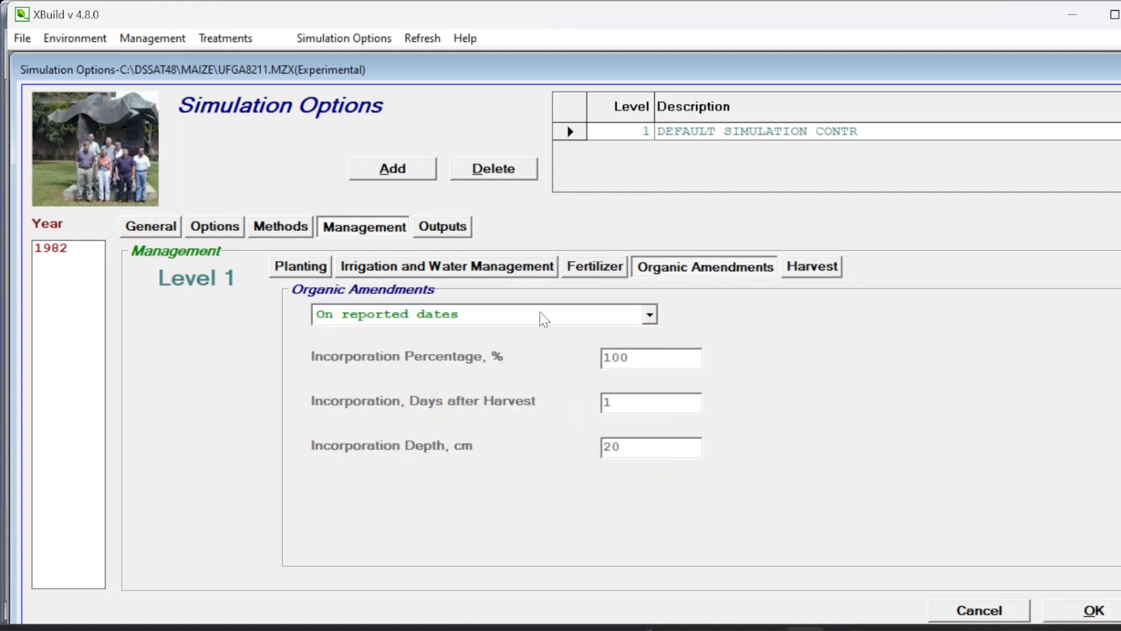
left_click(414, 320)
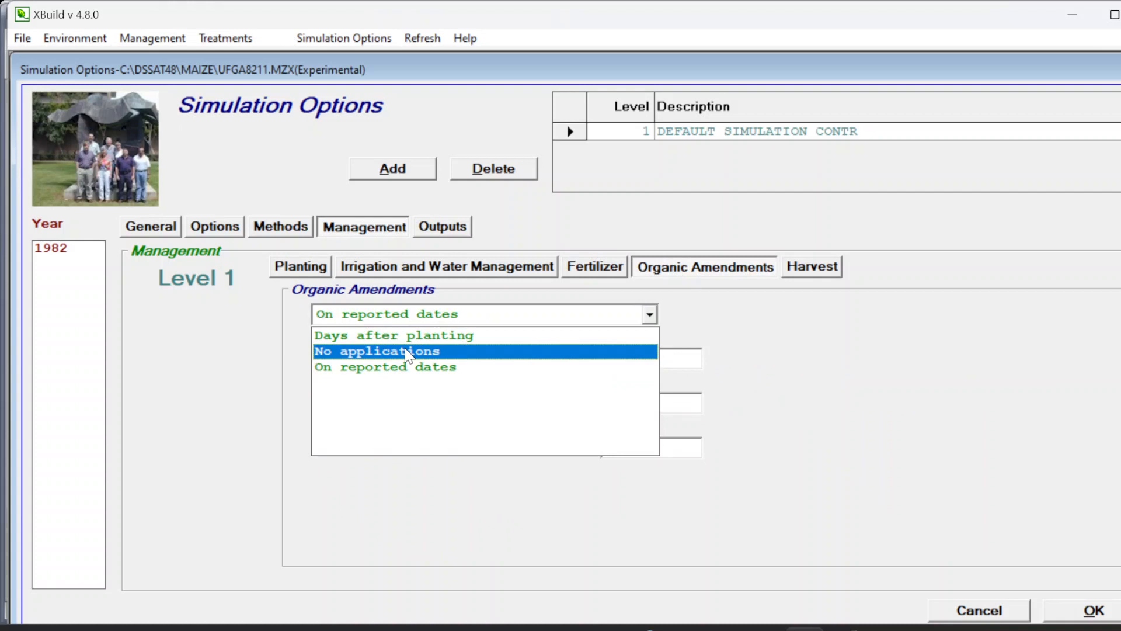
left_click(407, 352)
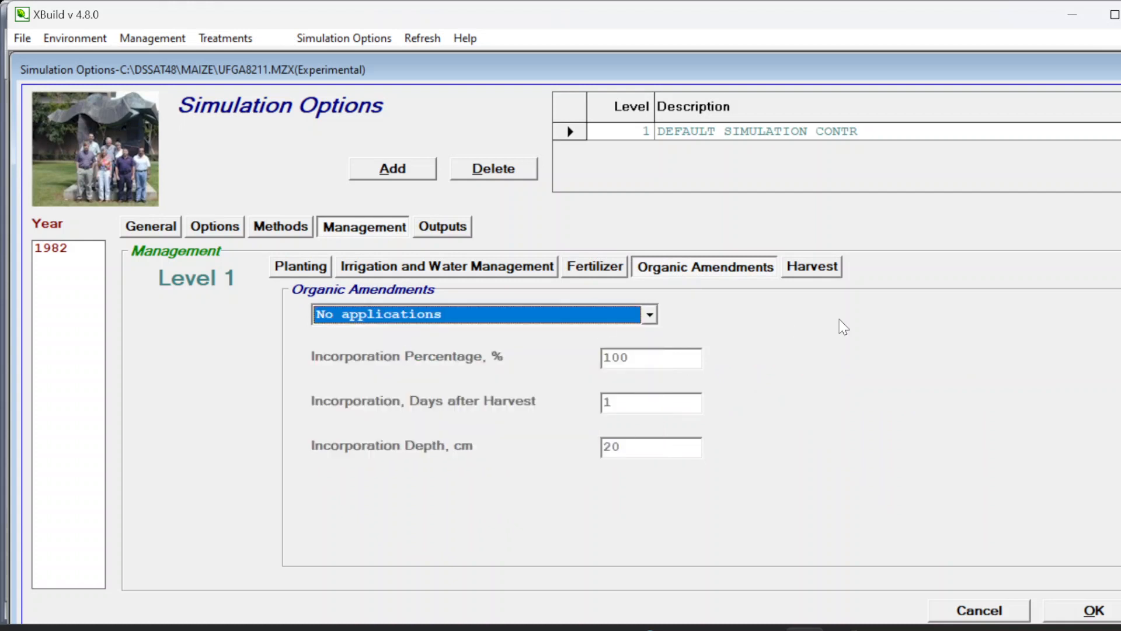
left_click(809, 273)
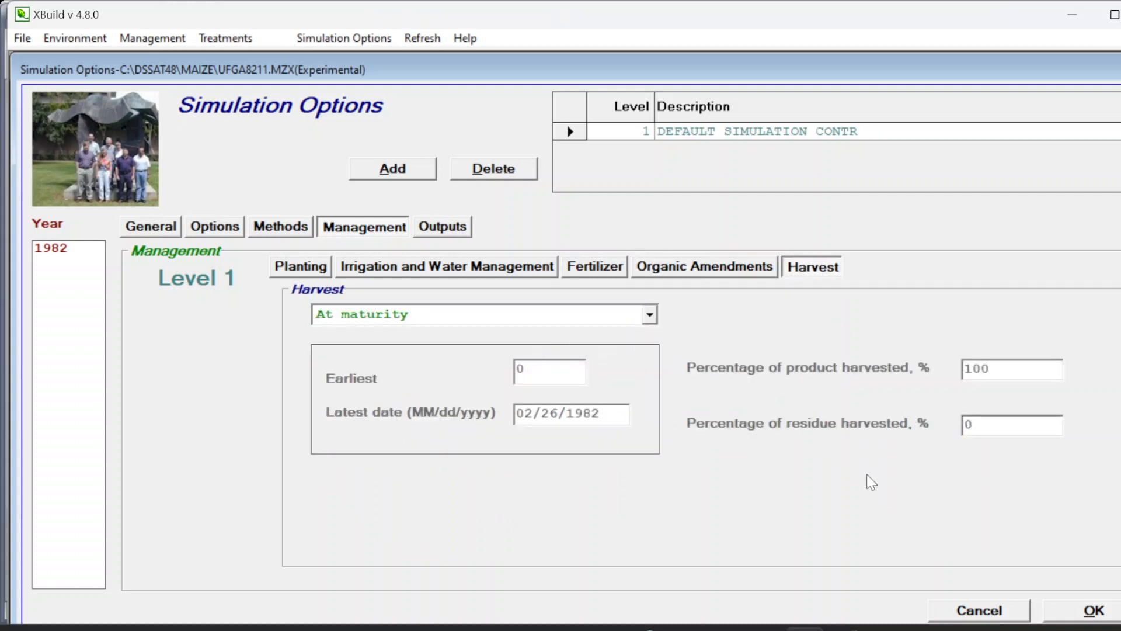
Set the carbon, water, nitrogen and phosphorus detail outputs to No in the simulation options and save the settings.
left_click(434, 234)
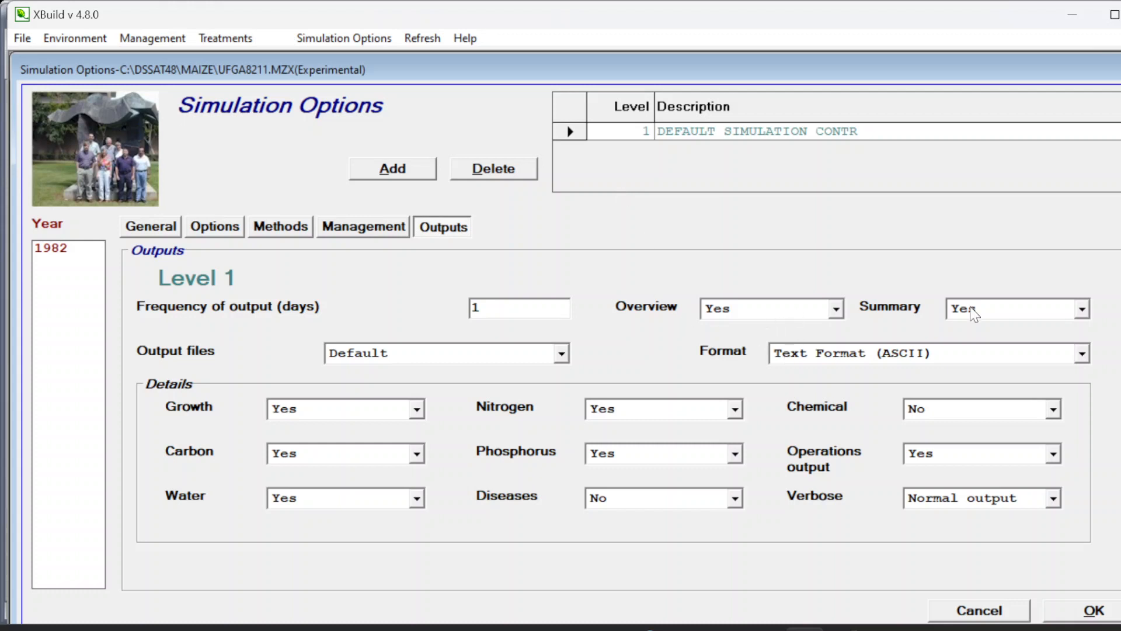
left_click(321, 454)
left_click(324, 472)
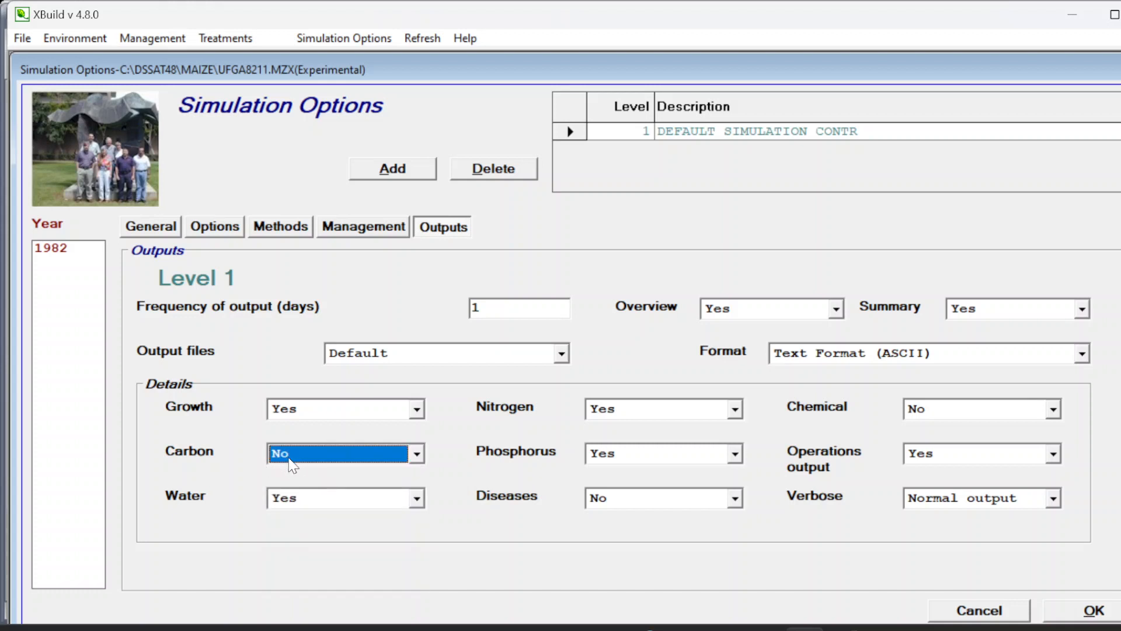
left_click(300, 495)
left_click(301, 515)
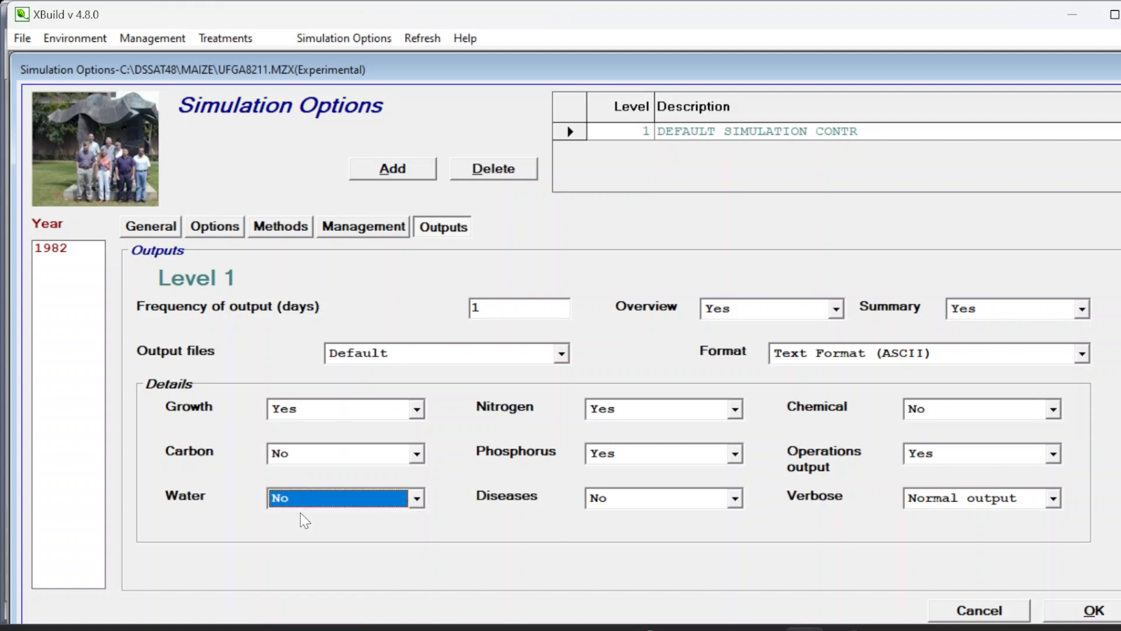
left_click(621, 416)
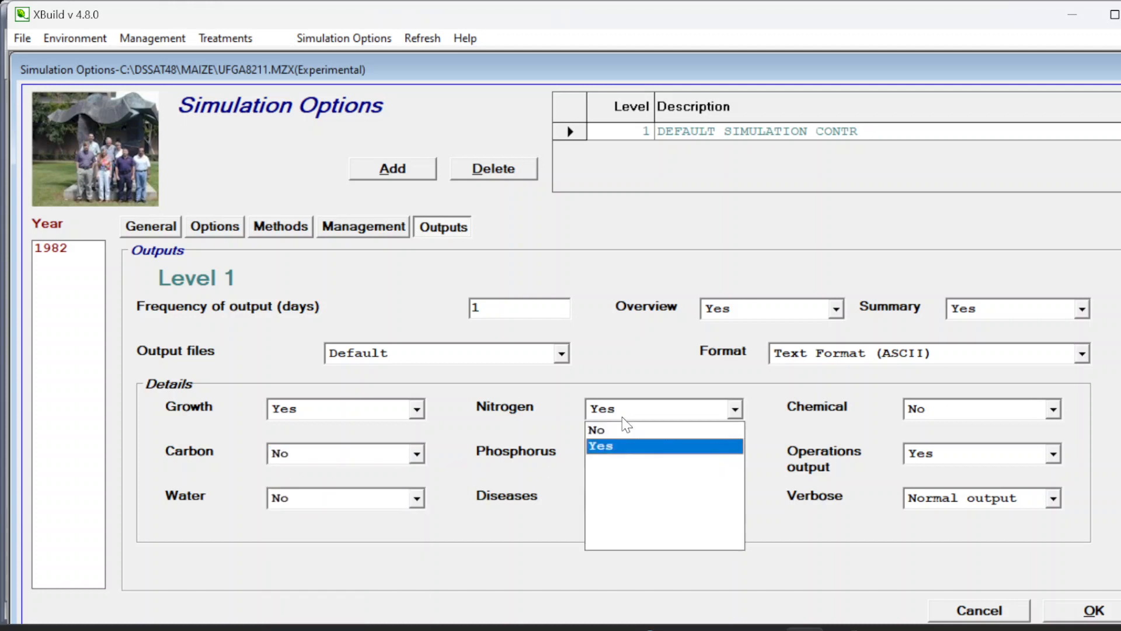
left_click(624, 430)
left_click(623, 455)
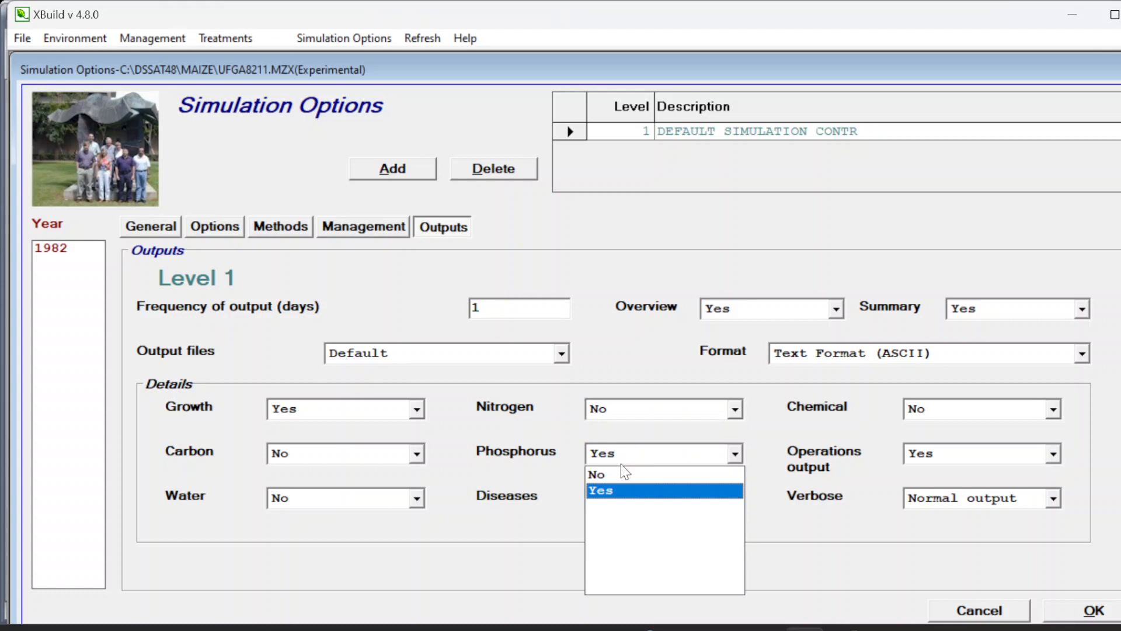
left_click(623, 474)
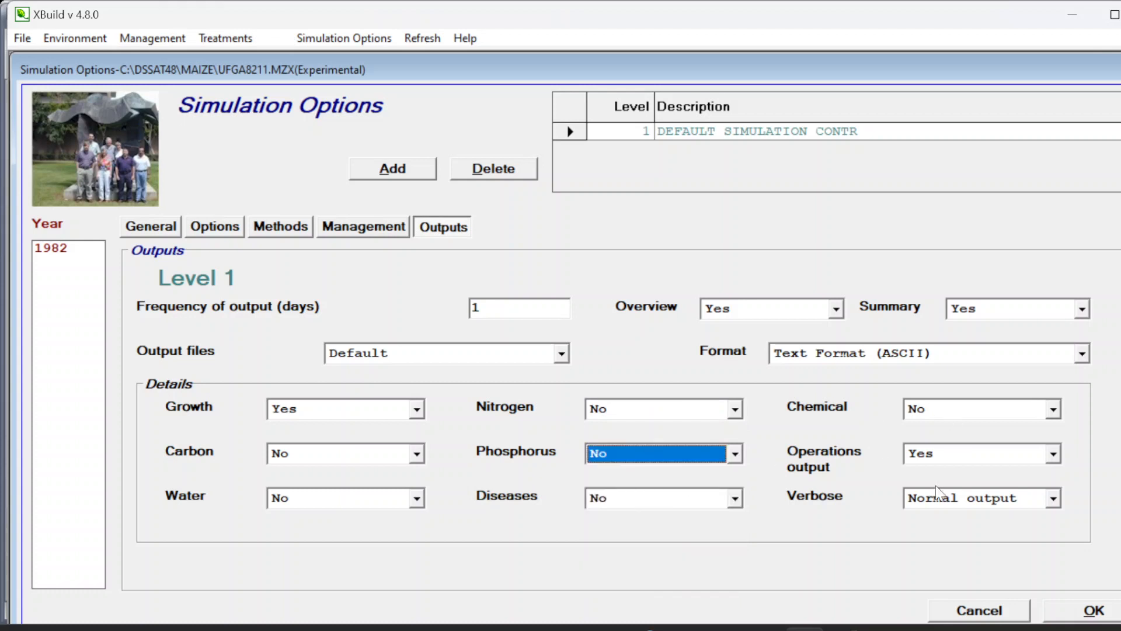
left_click(1087, 618)
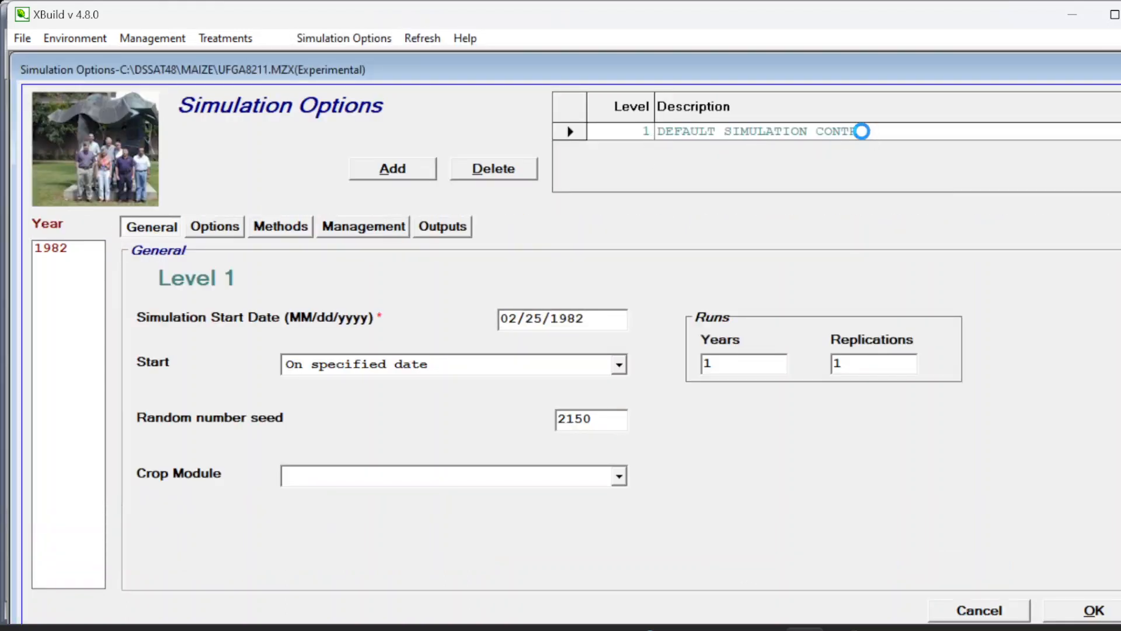
Set the descriptions of simulation options level 1 and treatment level 1 to POT PROD.
type("POT PROD")
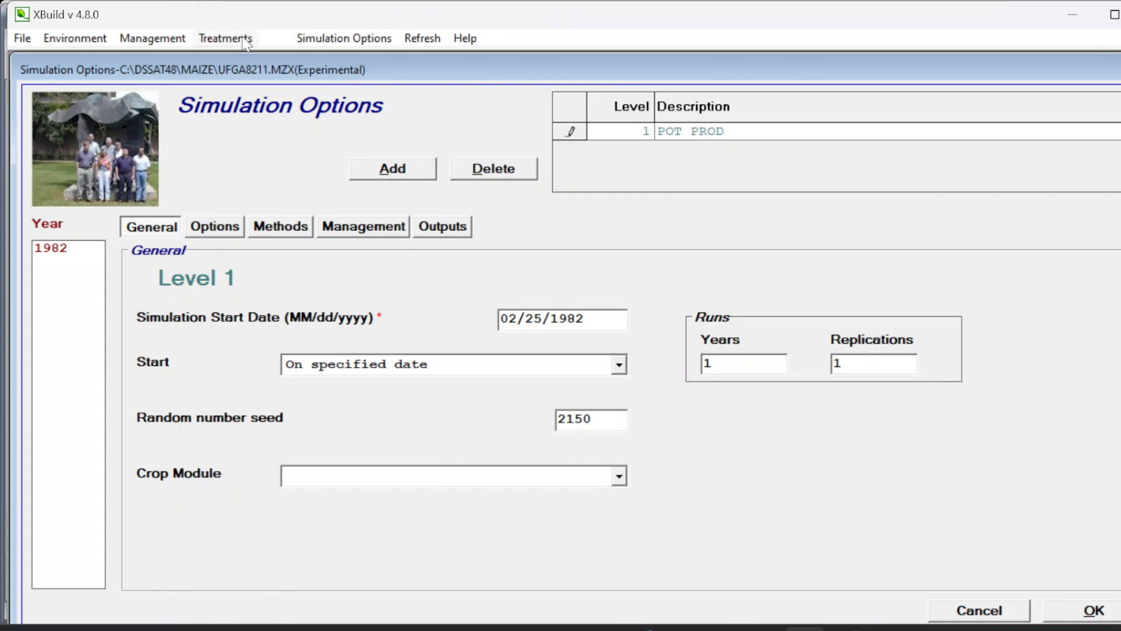
left_click(1093, 610)
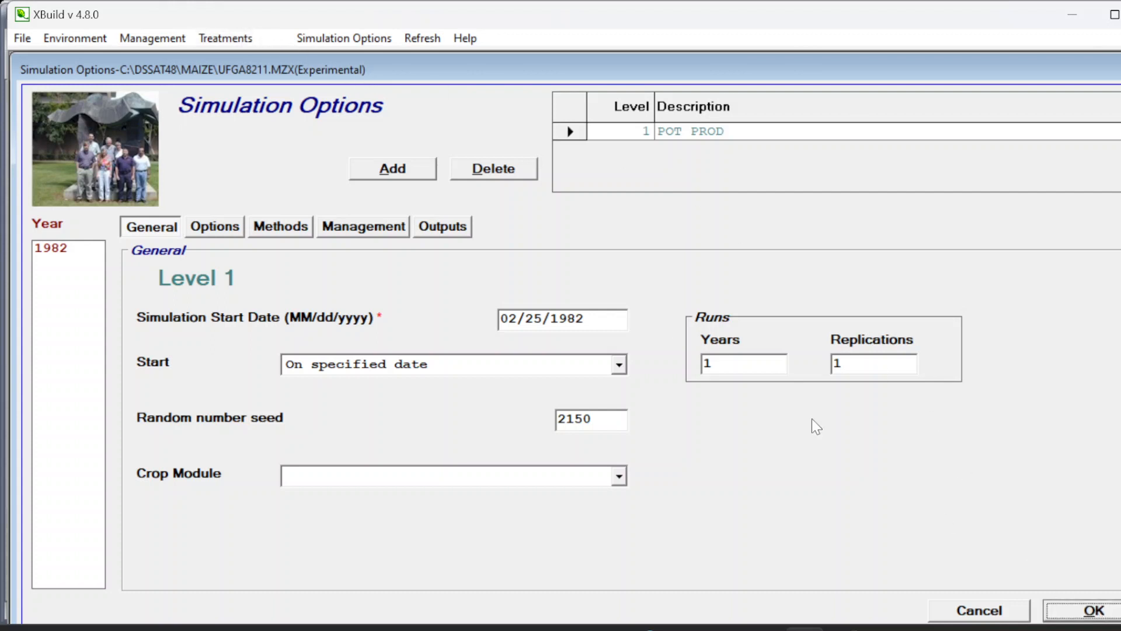
left_click(239, 39)
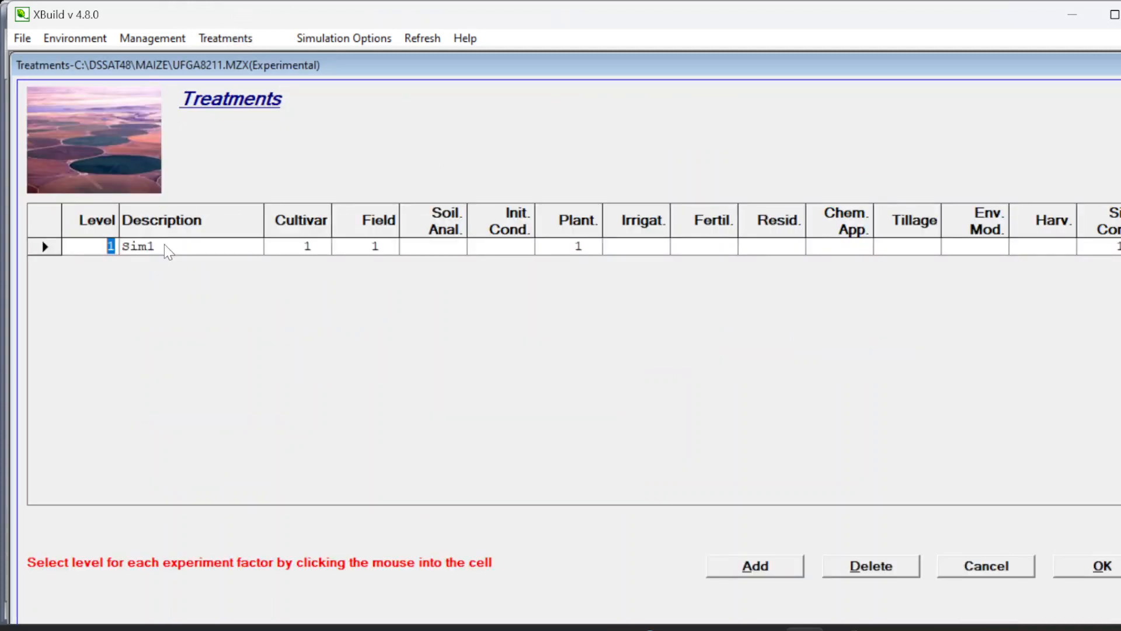
left_click(164, 246)
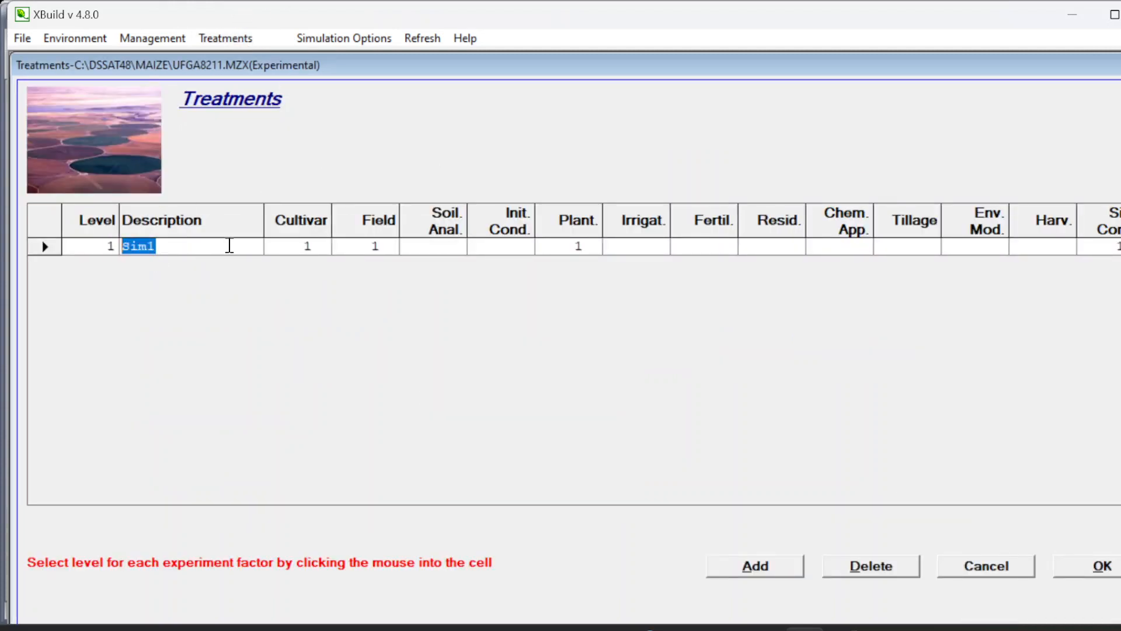
type("POT PROD")
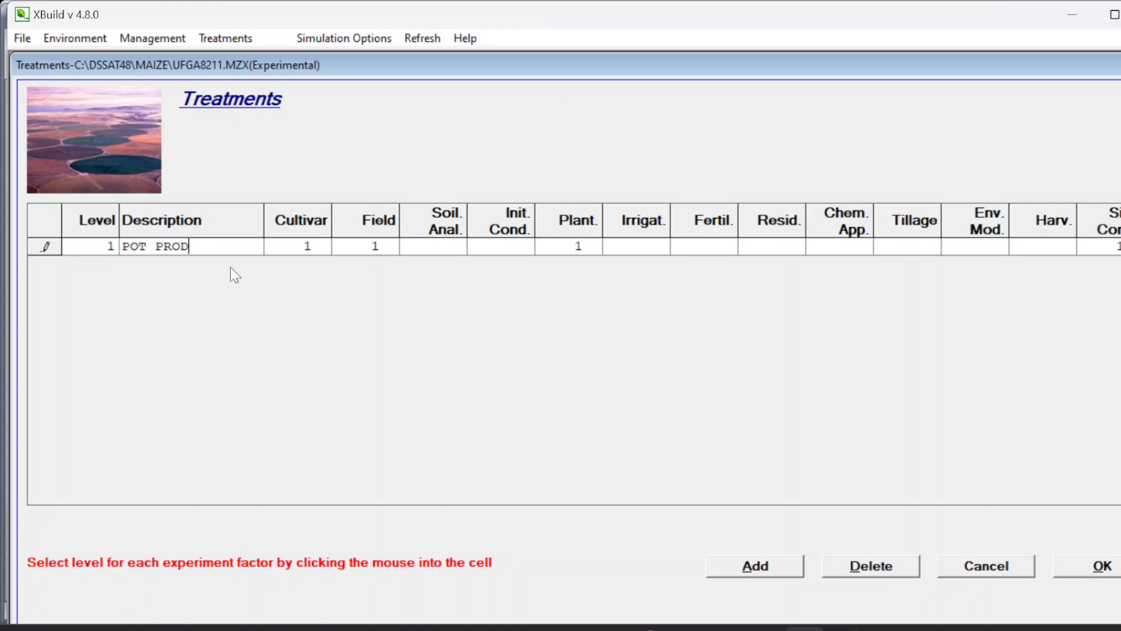
Assign cultivar level 1 and field level 1 to the POT PROD treatment.
left_click(304, 245)
left_click(308, 266)
left_click(374, 246)
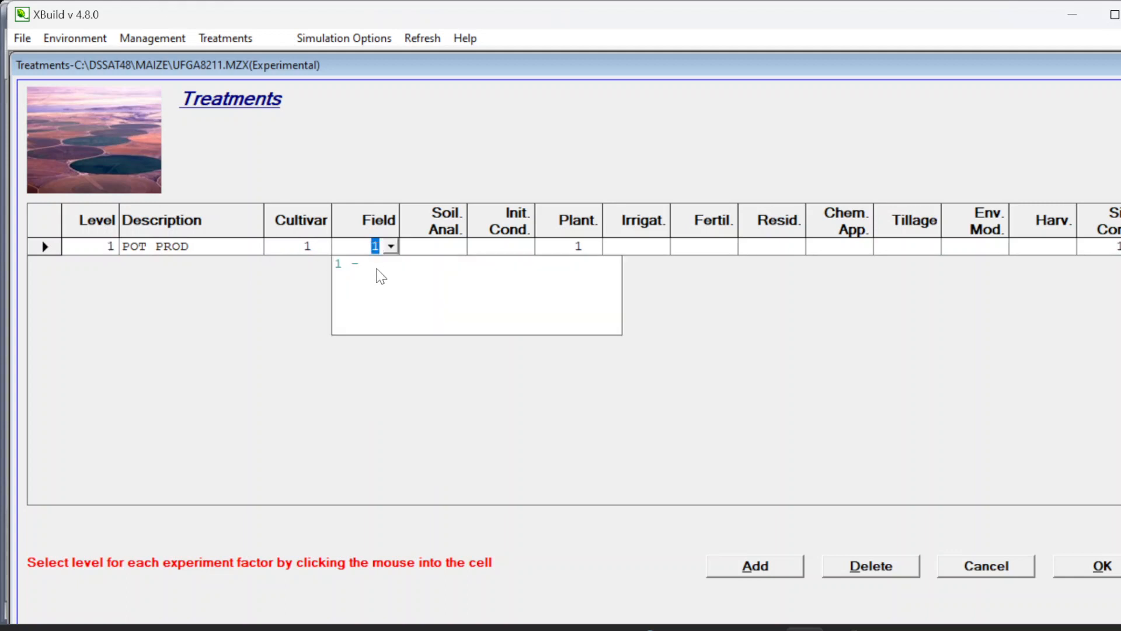
left_click(377, 269)
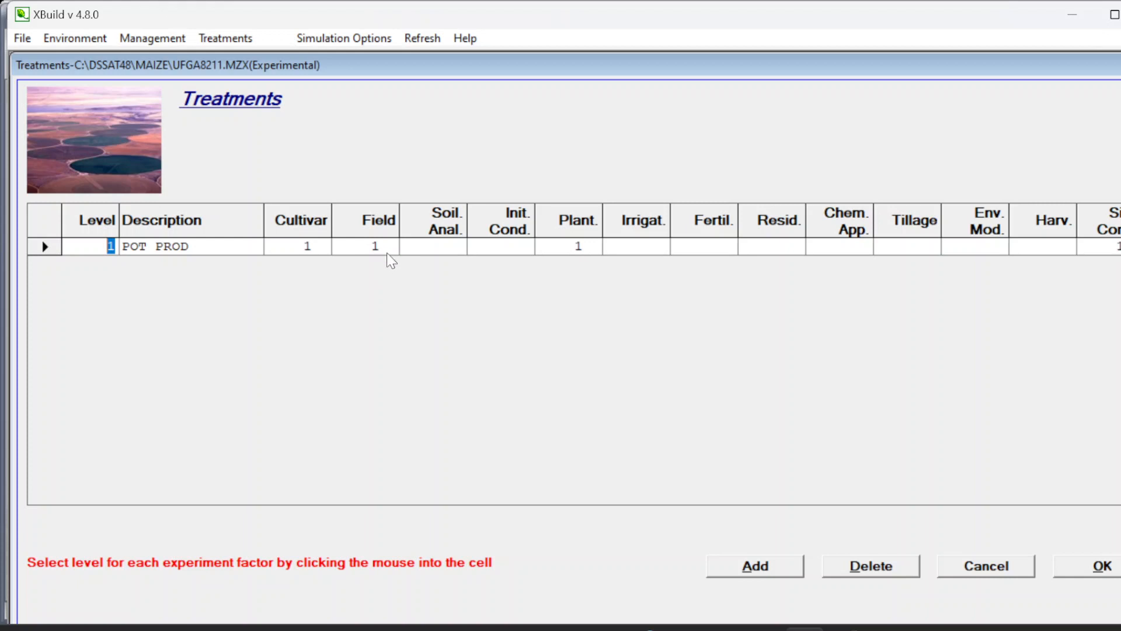
Return to the experiment's field definition, set the level 1 description to GA and save it.
left_click(387, 252)
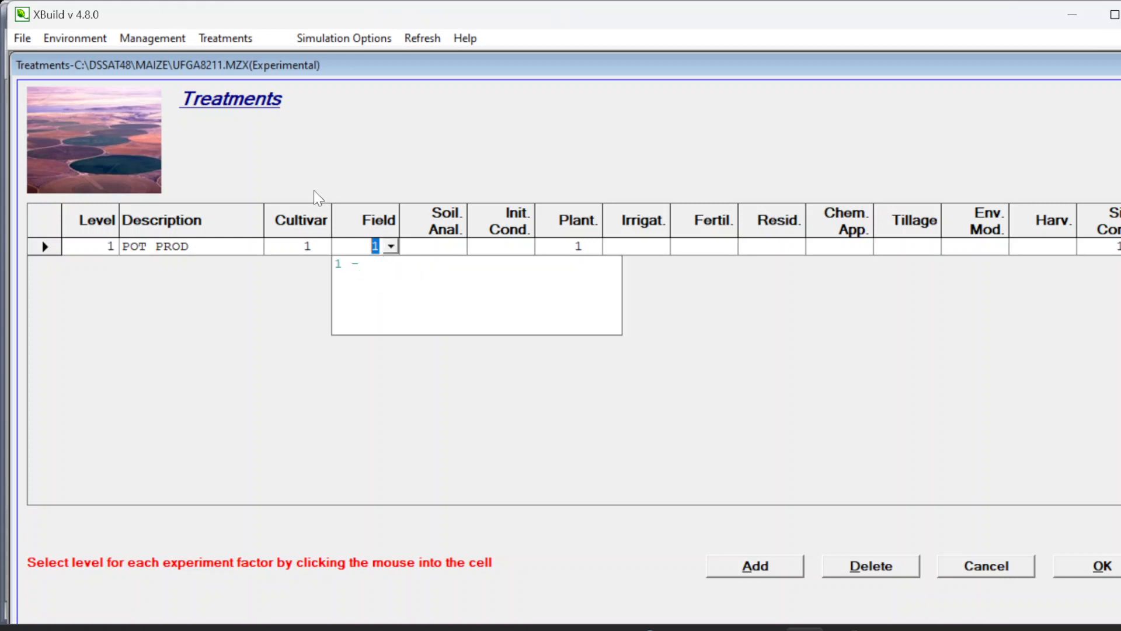
left_click(104, 38)
left_click(117, 79)
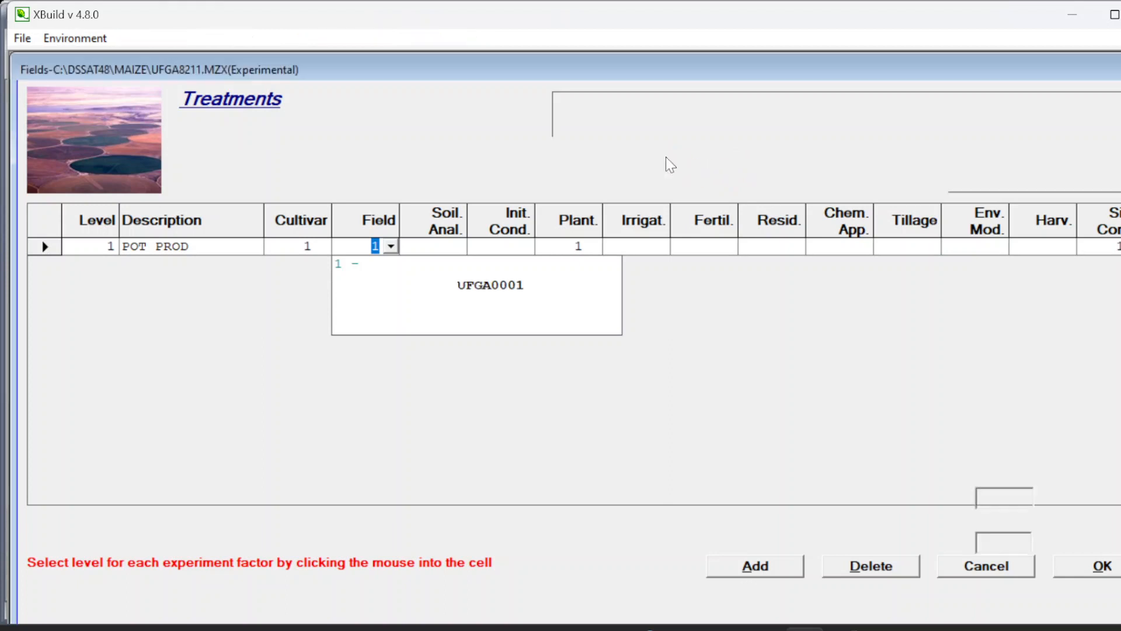
left_click(694, 148)
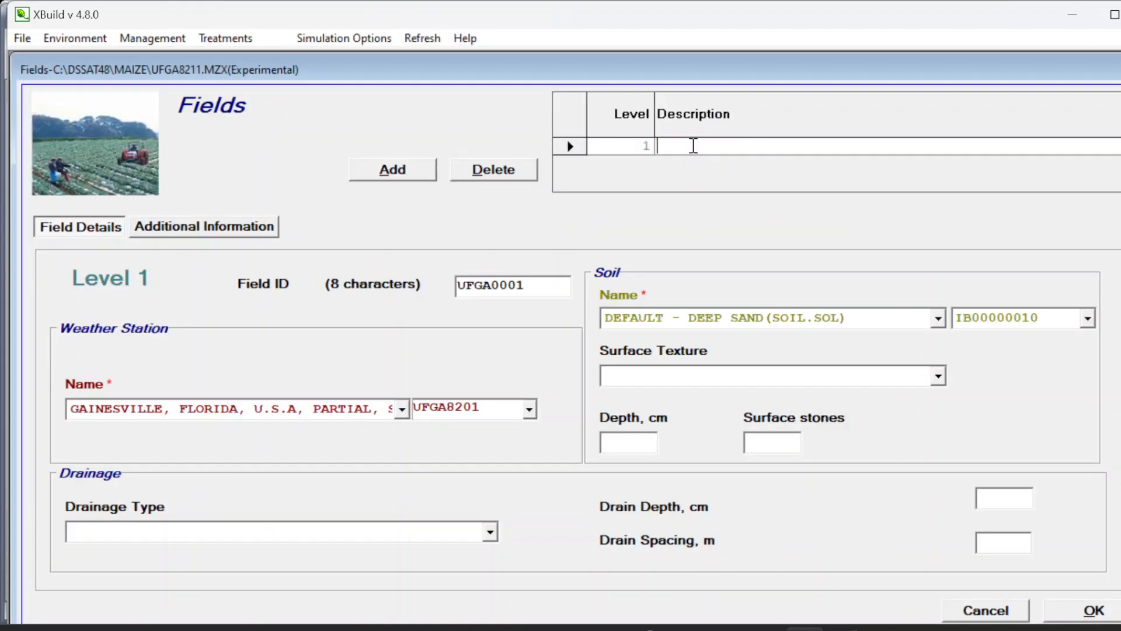
type("GAI")
left_click(1089, 618)
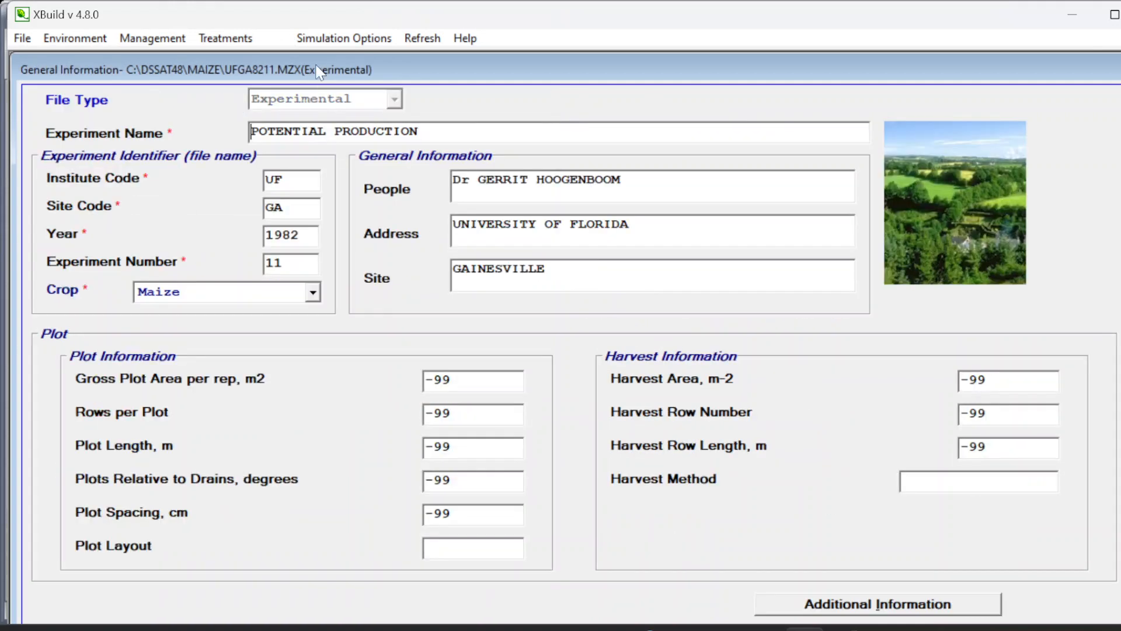
Assign field GA, soil analysis level 1, initial conditions level 1 and planting POTENTIAL PRODUCTION to the treatment, and save the treatment settings.
left_click(225, 39)
left_click(368, 246)
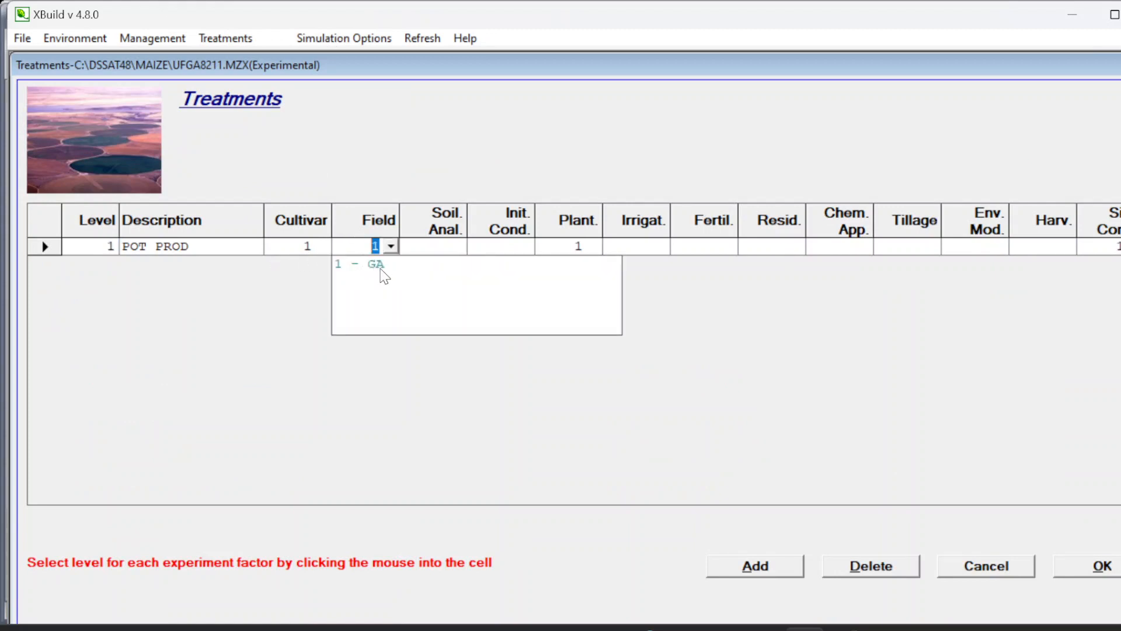
left_click(382, 274)
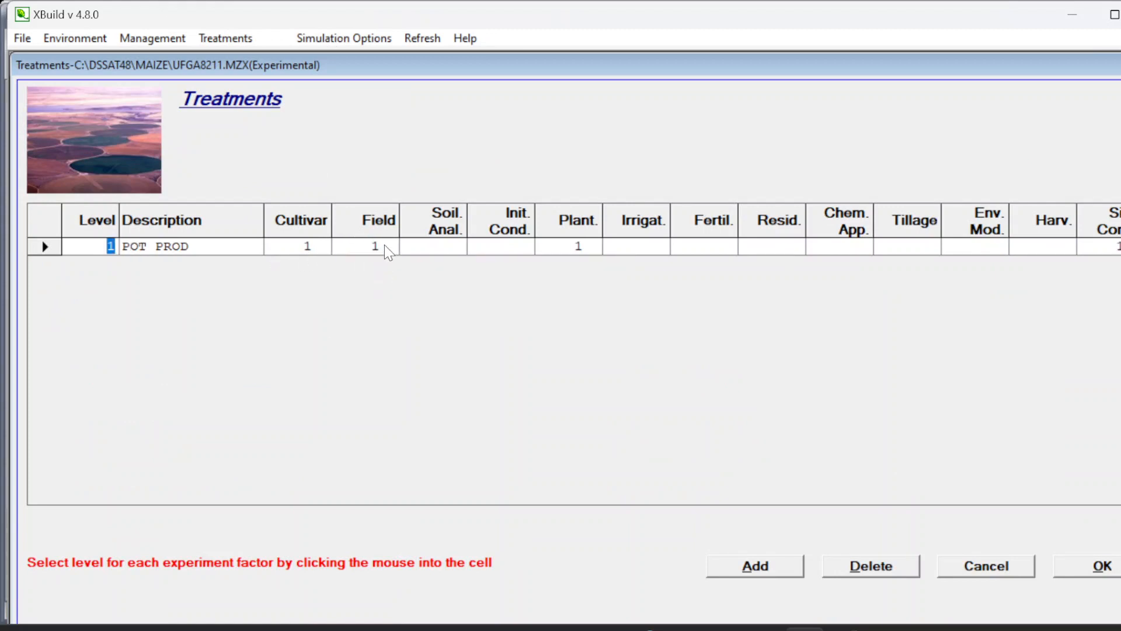
left_click(456, 249)
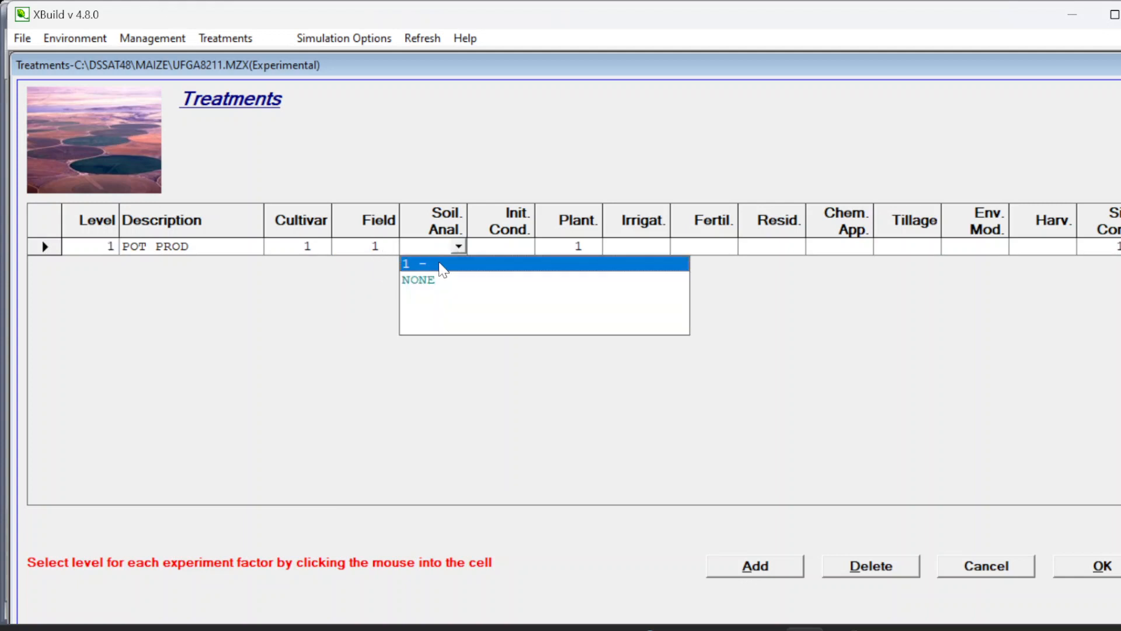
left_click(442, 268)
left_click(511, 242)
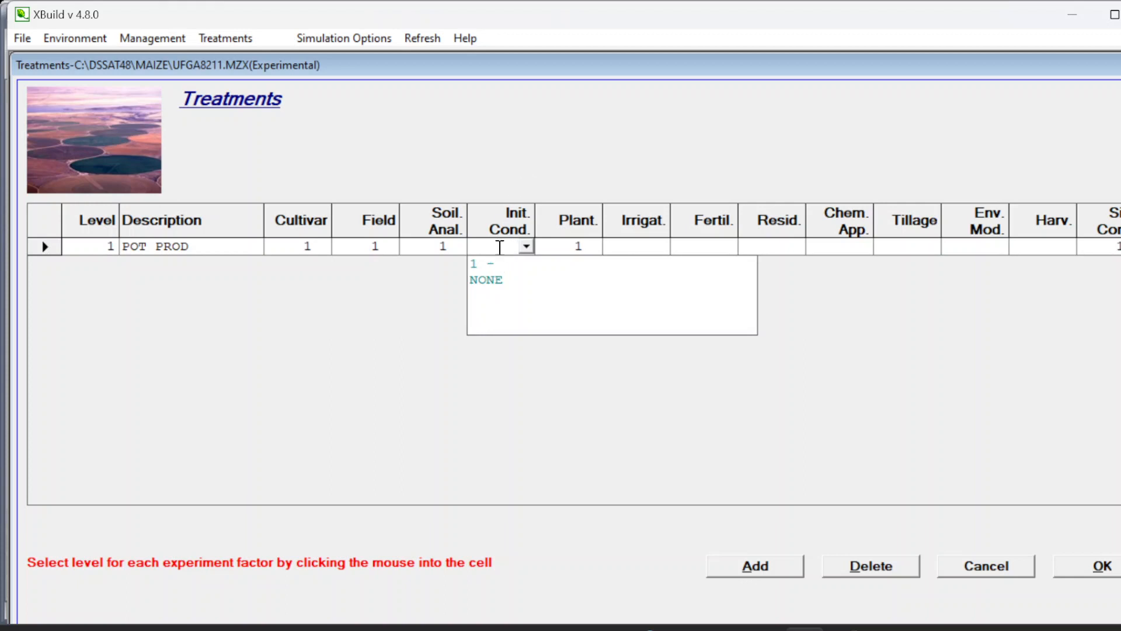
left_click(501, 265)
left_click(588, 247)
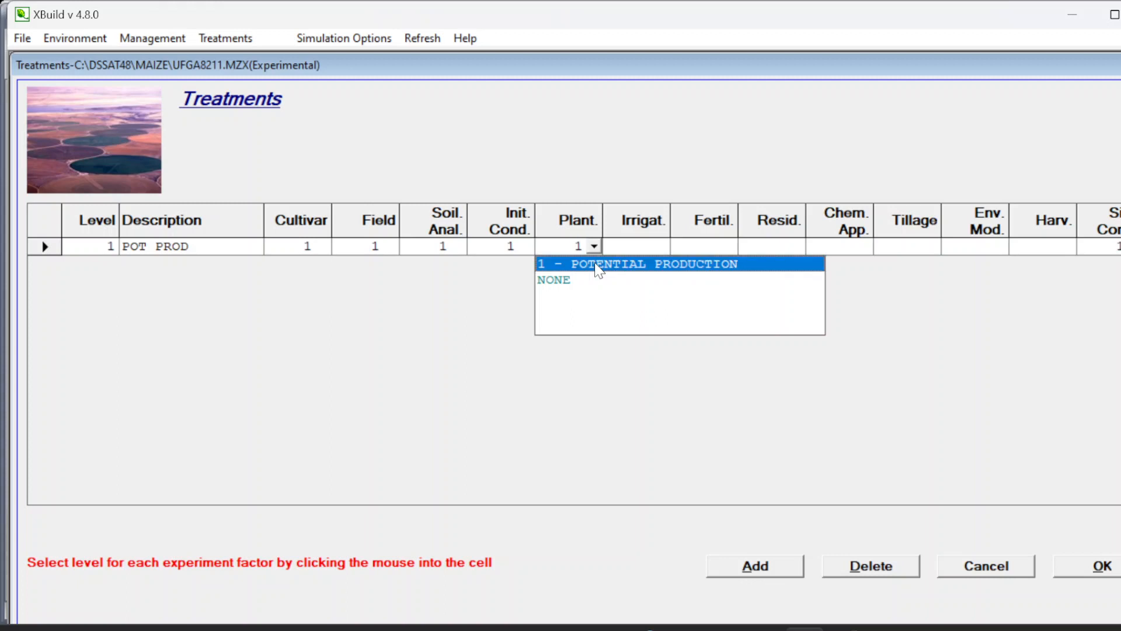
left_click(598, 268)
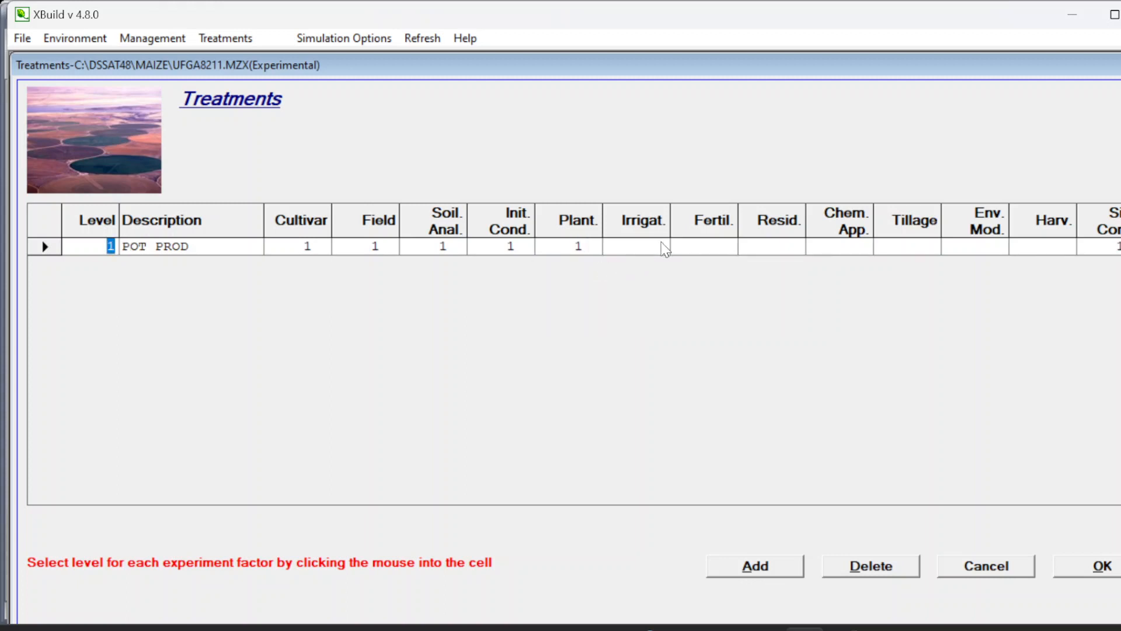
left_click(665, 247)
left_click(681, 141)
left_click(1105, 573)
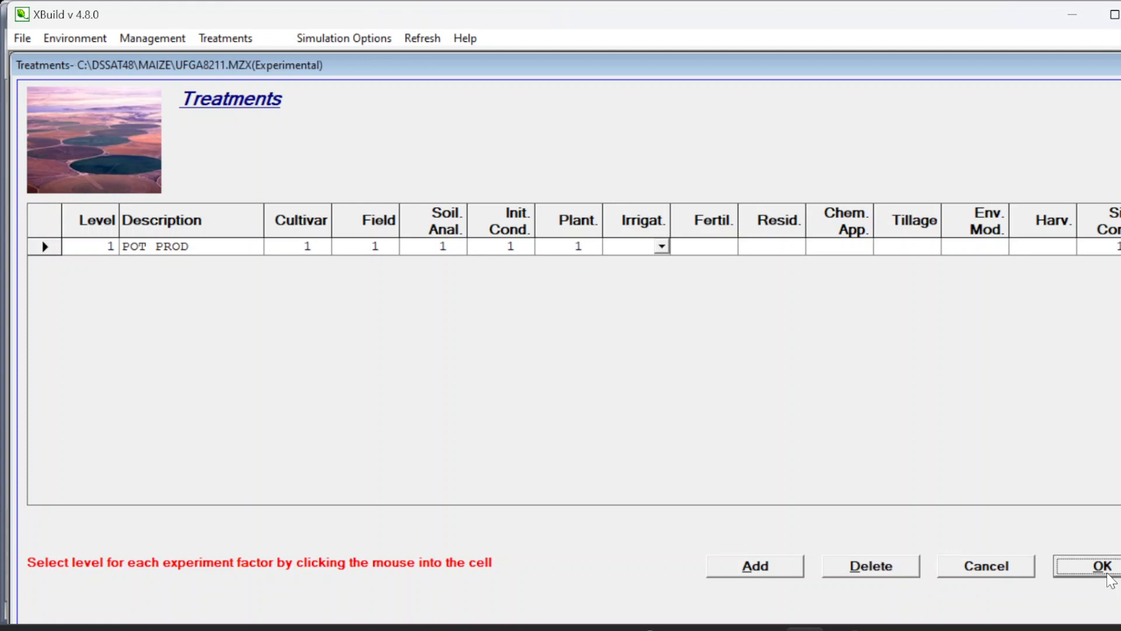
Save the experiment as UFGA8211.MZX in the MAIZE folder and refresh the experiment builder.
left_click(27, 39)
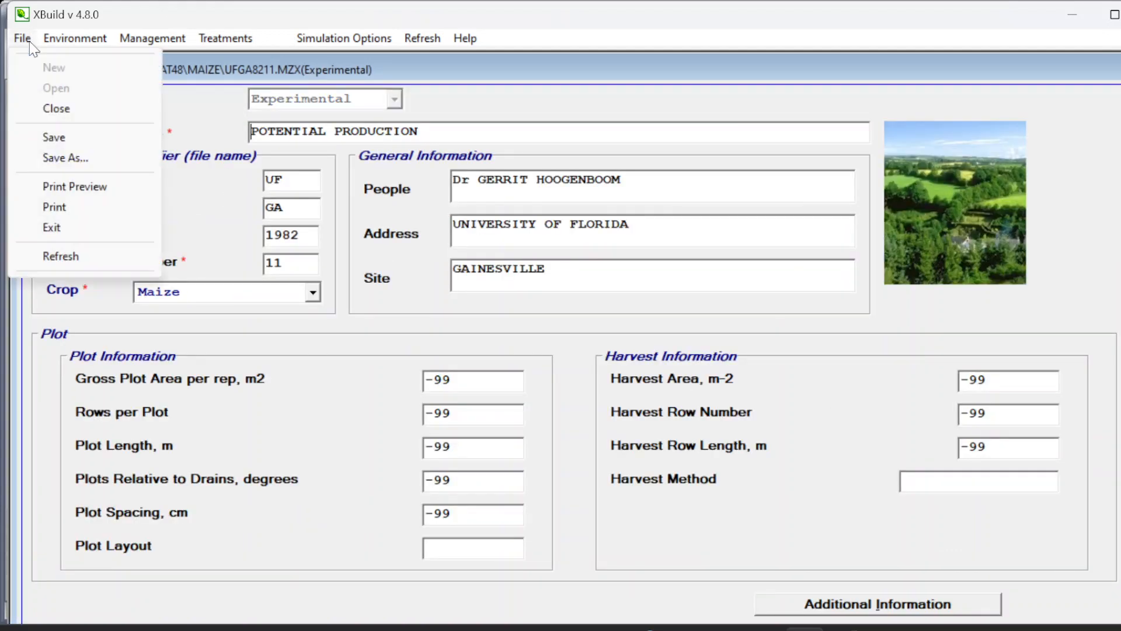
left_click(74, 137)
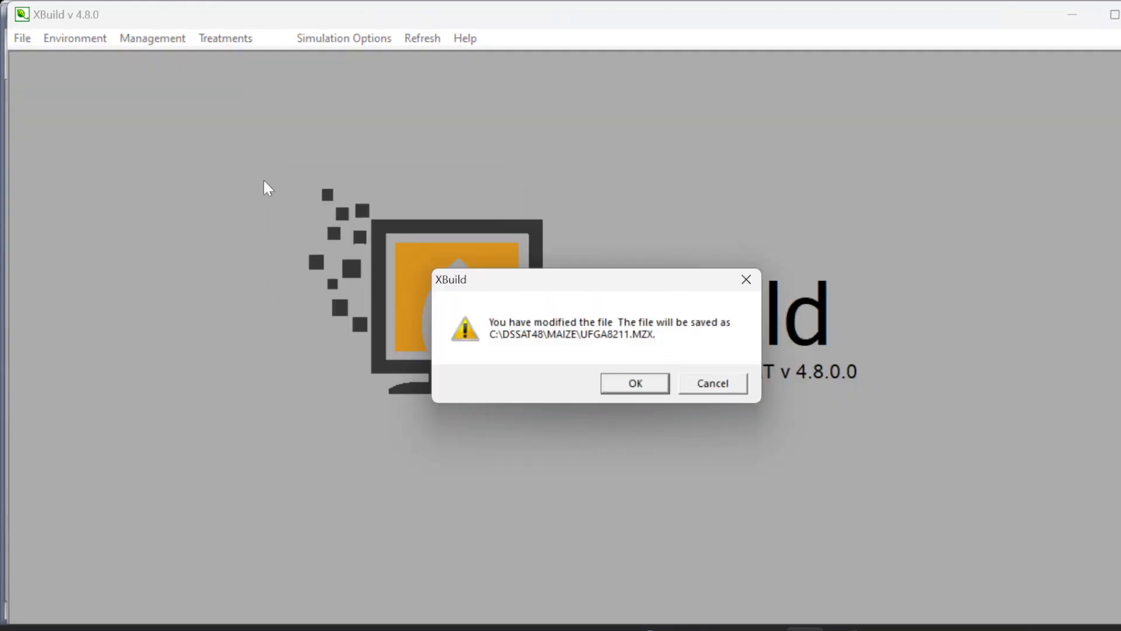
left_click(645, 386)
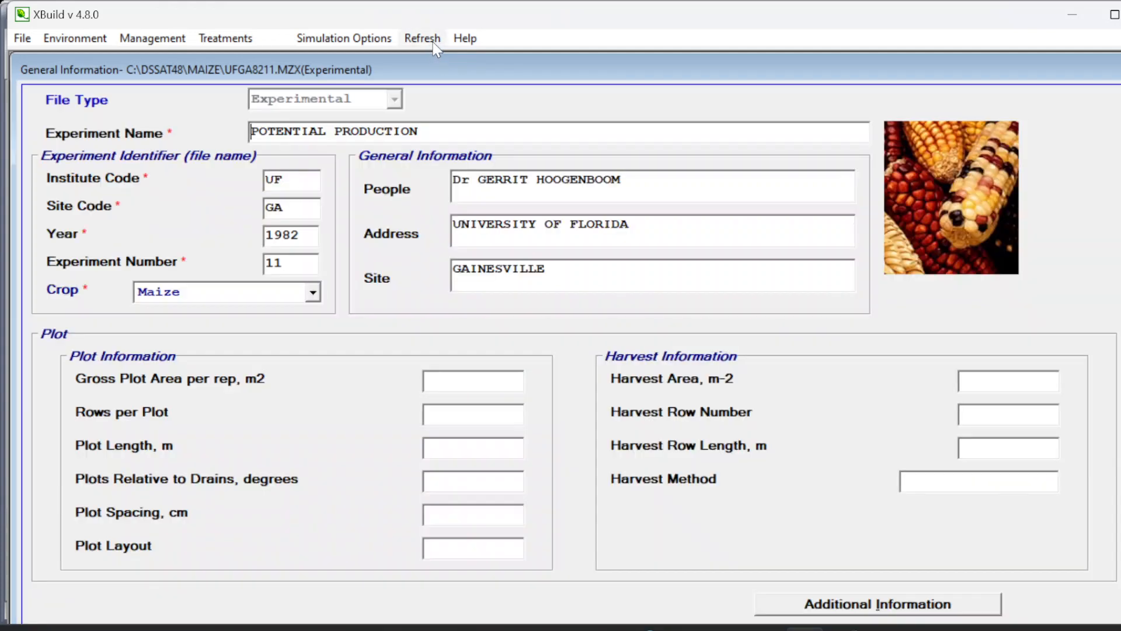
left_click(433, 43)
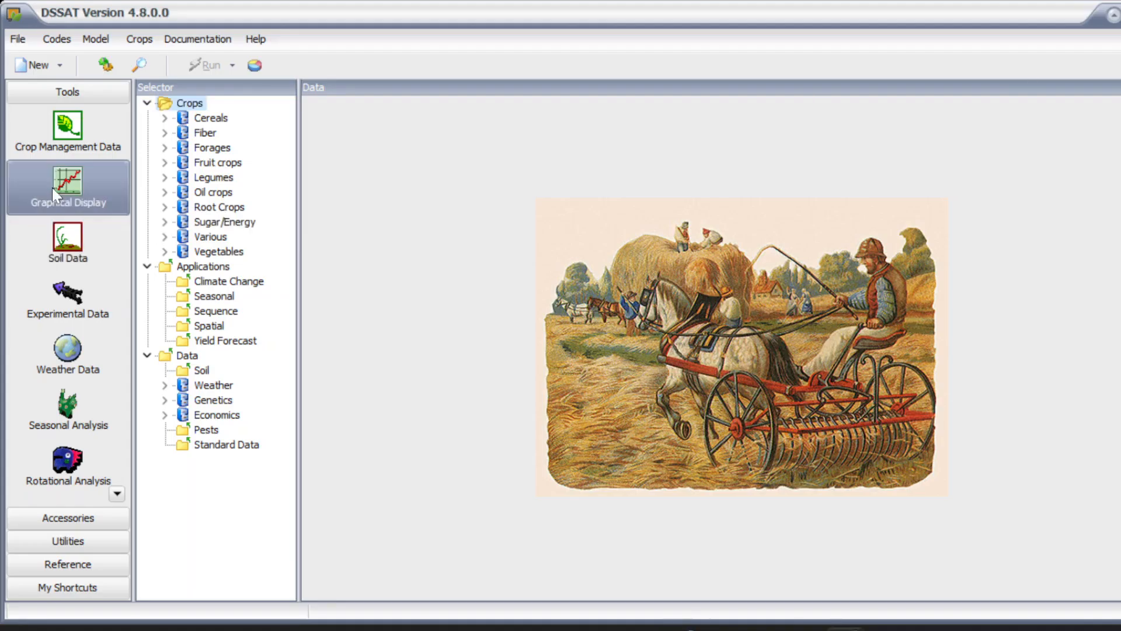
Switch to DSSAT, open the maize cereal experiments and select UFGA8211.MZX, POTENTIAL PRODUCTION.
left_click(165, 119)
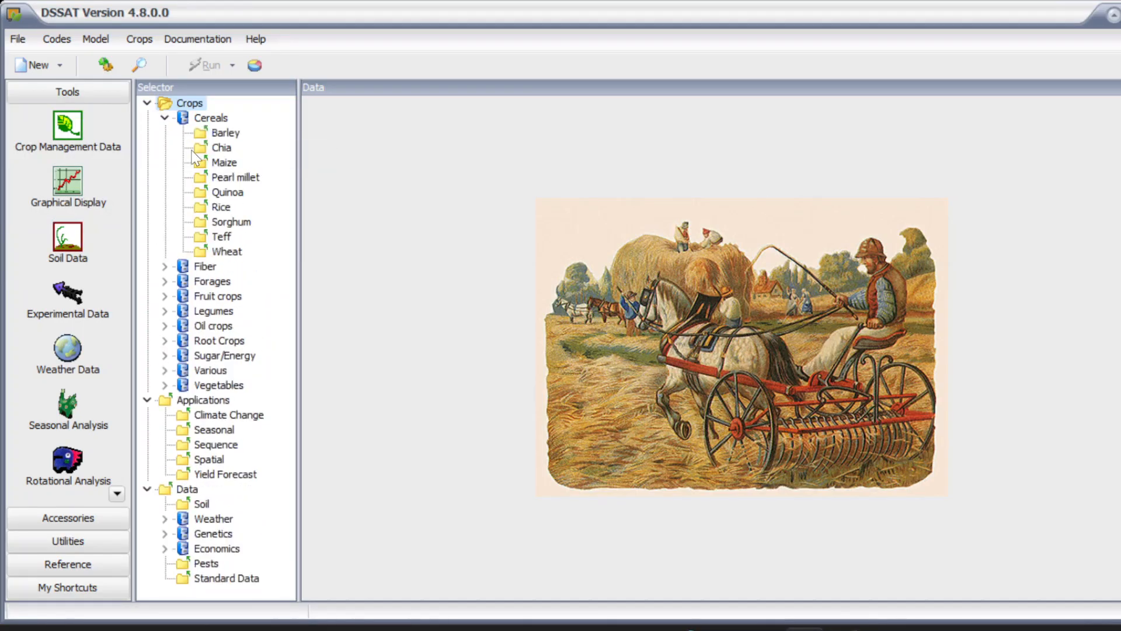
left_click(220, 163)
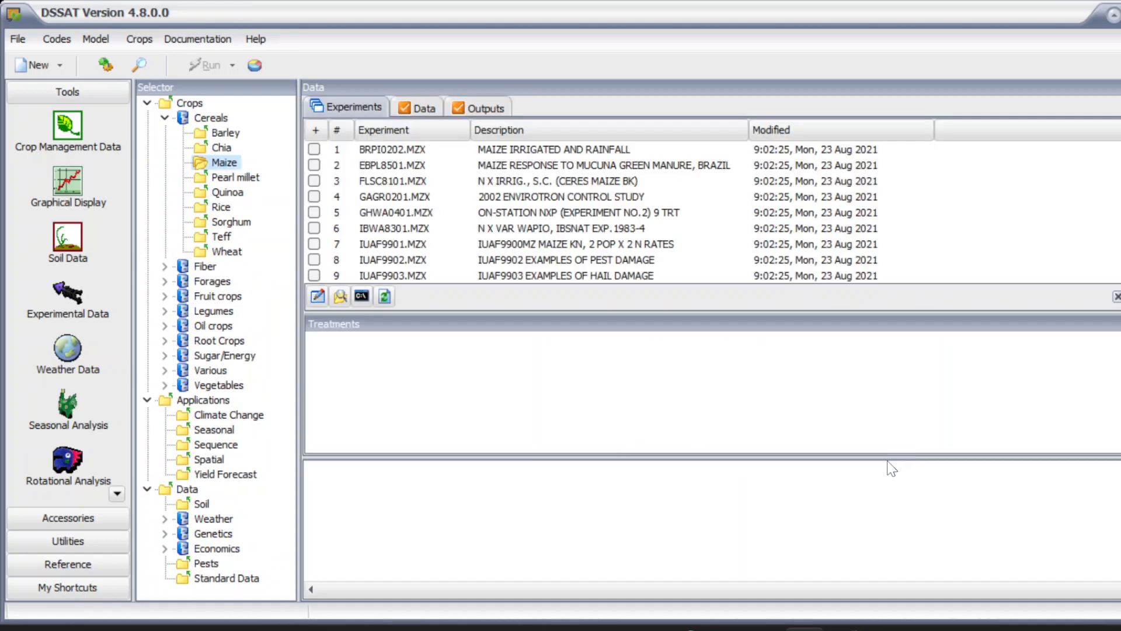
scroll(516, 242, "down", 2)
left_click(499, 257)
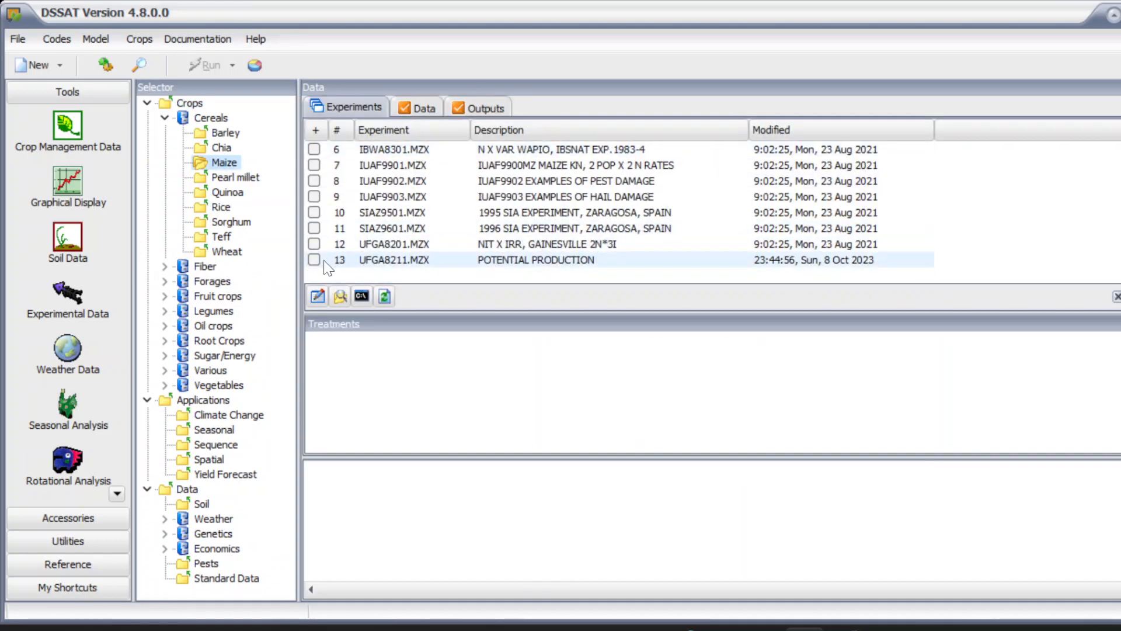
left_click(359, 264)
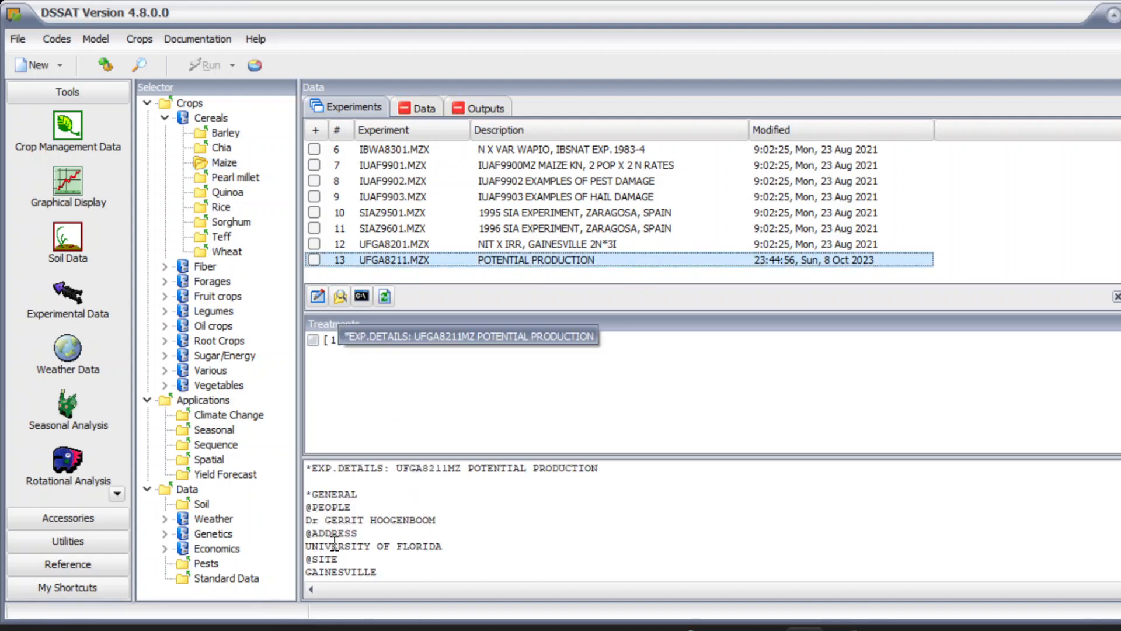
Review the POTENTIAL PRODUCTION experiment file's general information, treatments, cultivars and fields sections in the preview.
scroll(350, 554, "down", 2)
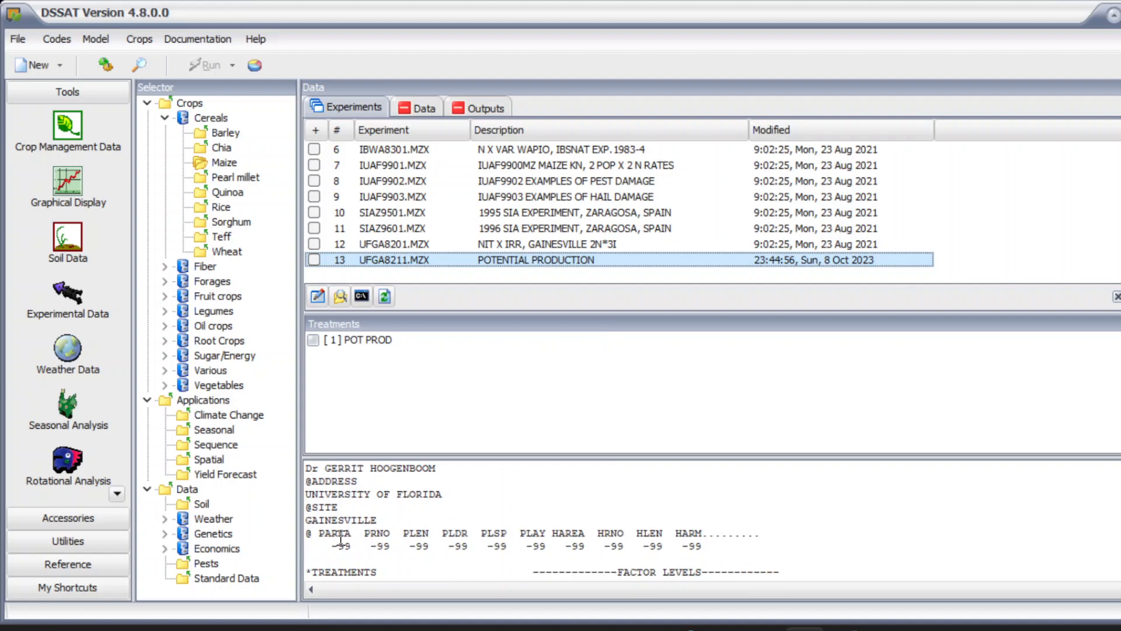
left_click_drag(325, 533, 682, 546)
scroll(643, 545, "down", 1)
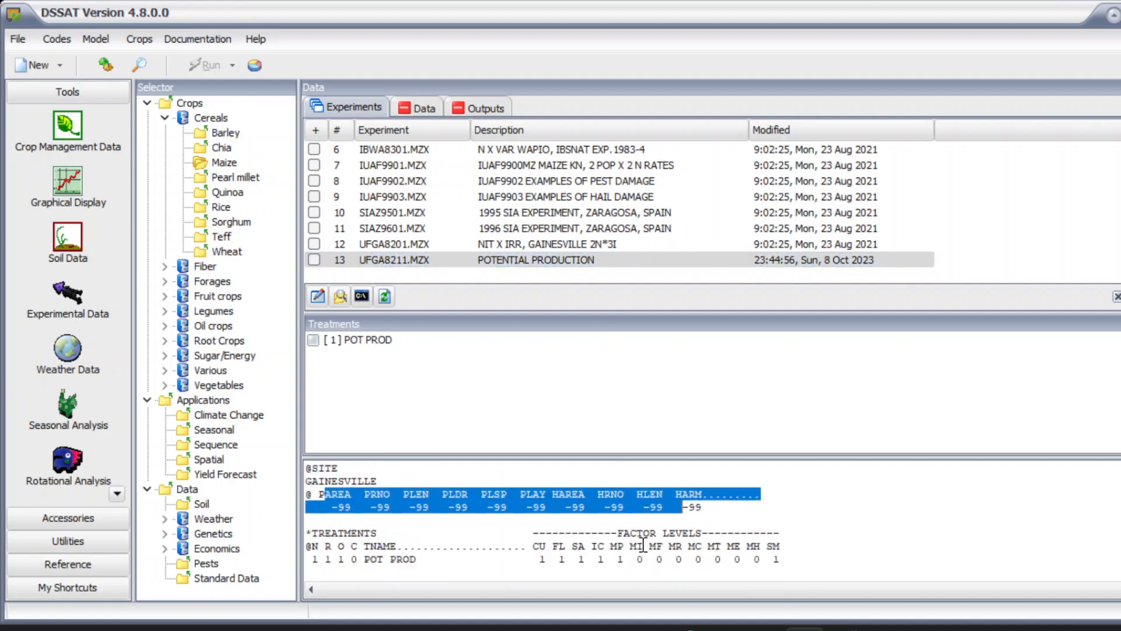
scroll(466, 521, "down", 1)
left_click_drag(364, 532, 695, 534)
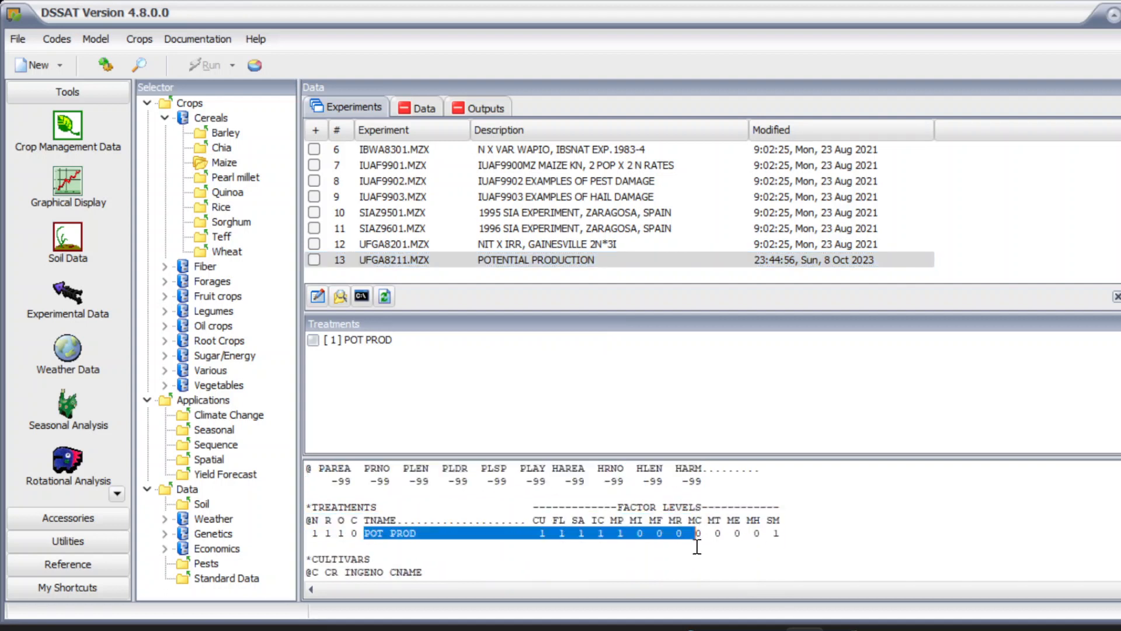
scroll(648, 540, "down", 1)
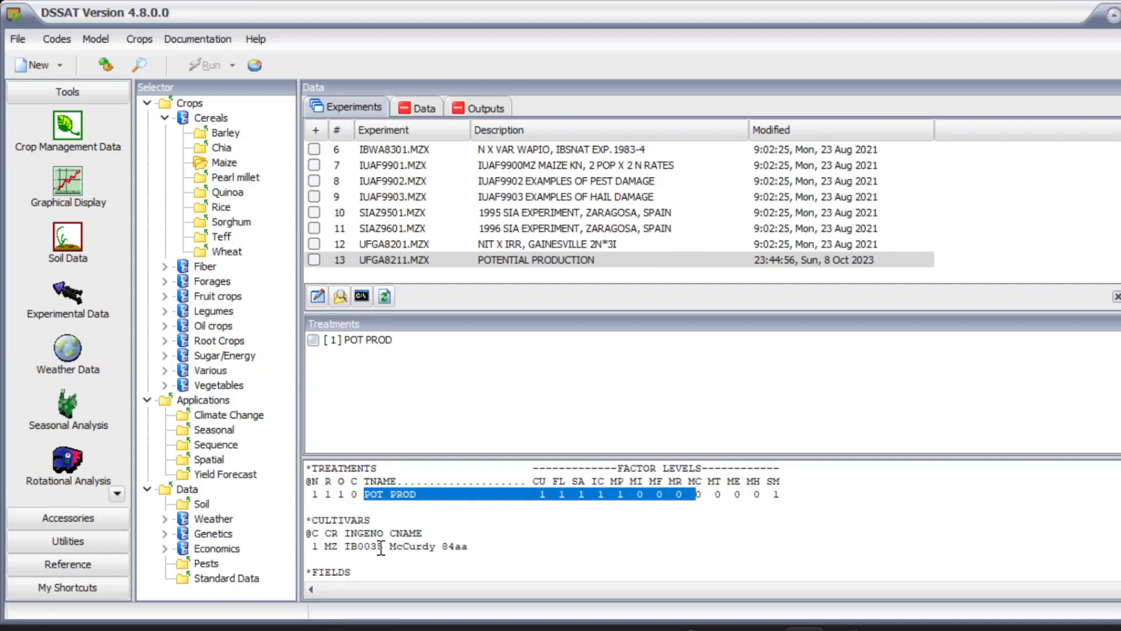
left_click_drag(364, 547, 471, 547)
scroll(498, 530, "down", 1)
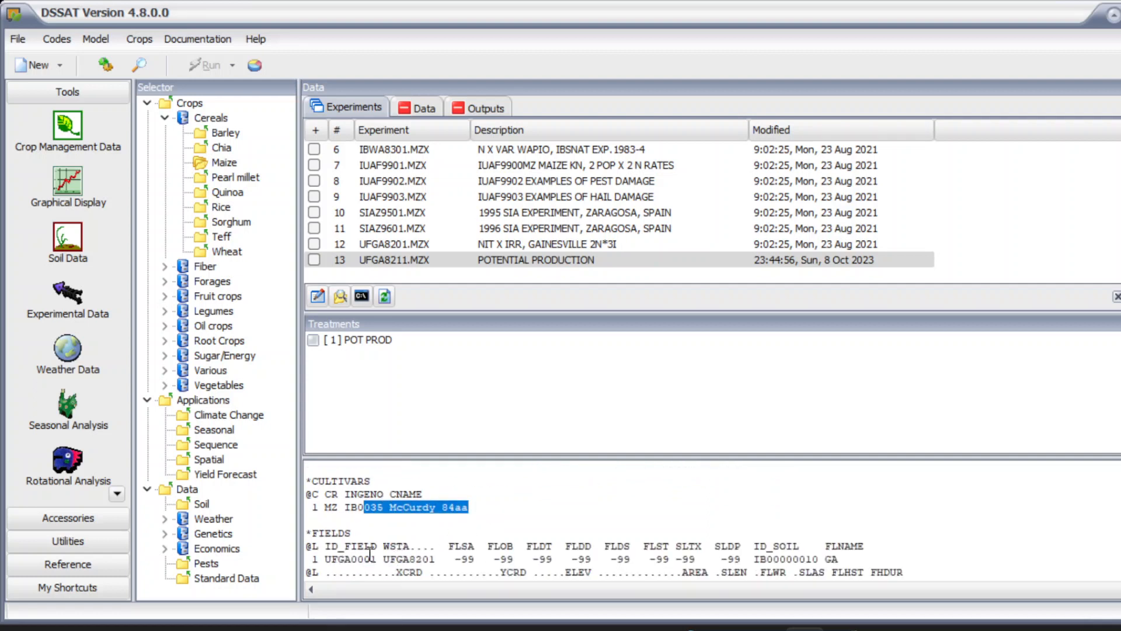
left_click_drag(351, 547, 493, 547)
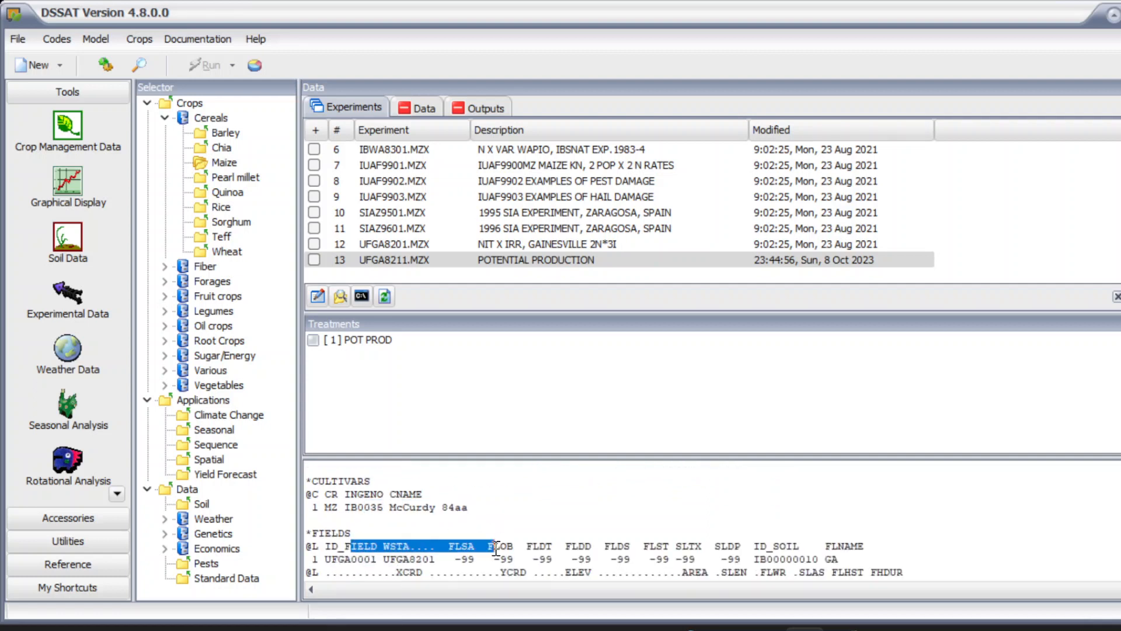
left_click(314, 260)
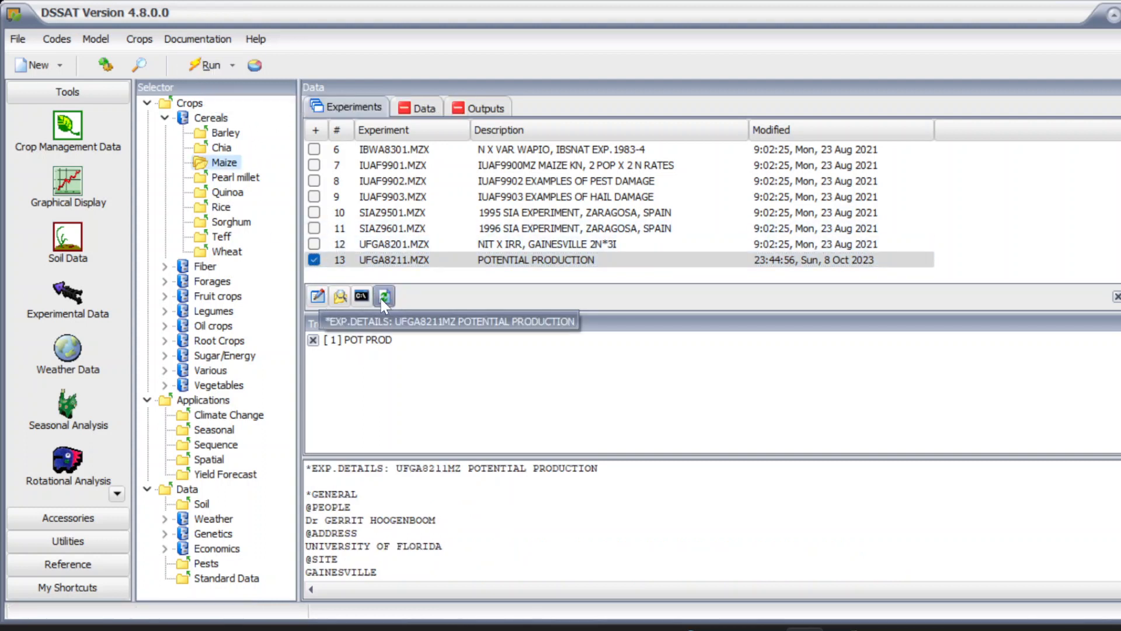
left_click(315, 229)
left_click(314, 244)
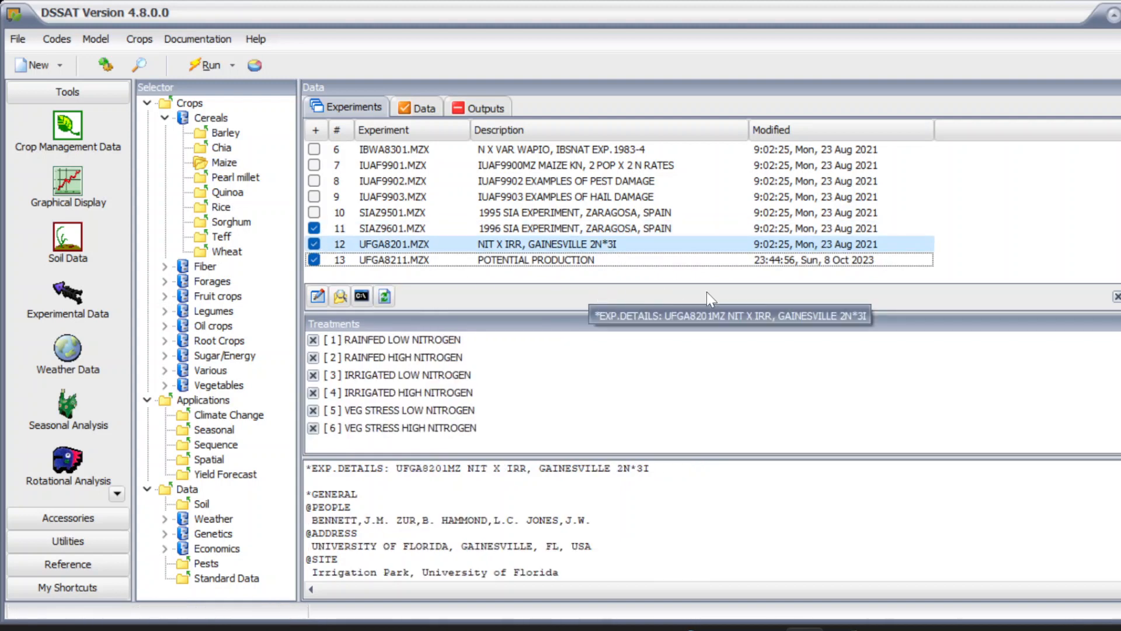
left_click(385, 294)
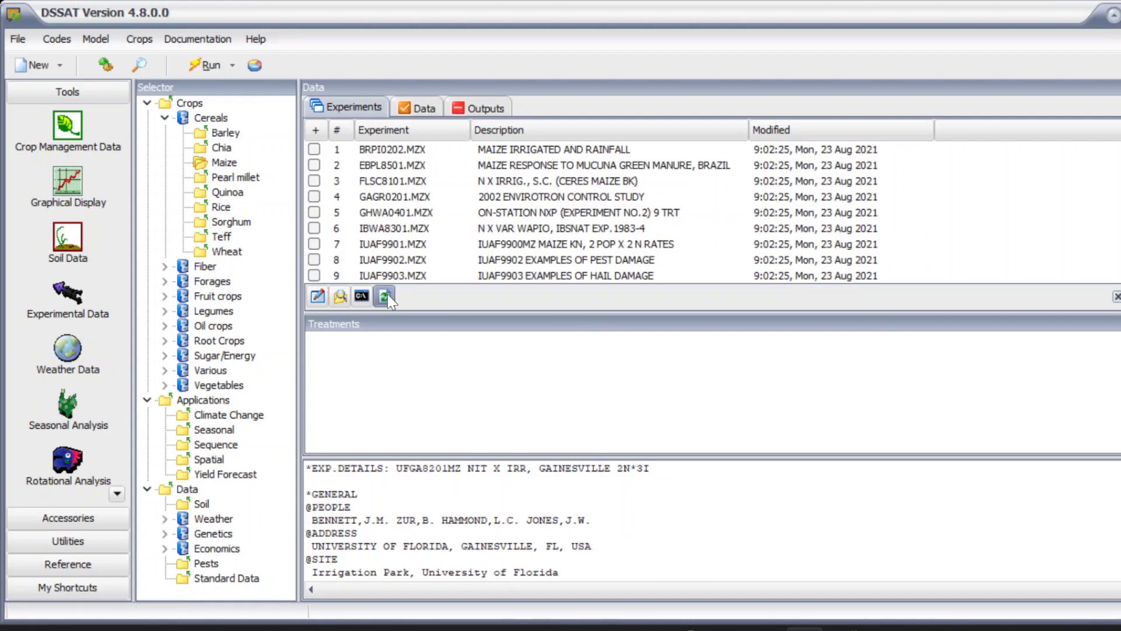
Select only the UFGA8211.MZX experiment, run the model for its POT PROD treatment and dismiss the completion notice.
scroll(342, 248, "down", 2)
left_click(315, 260)
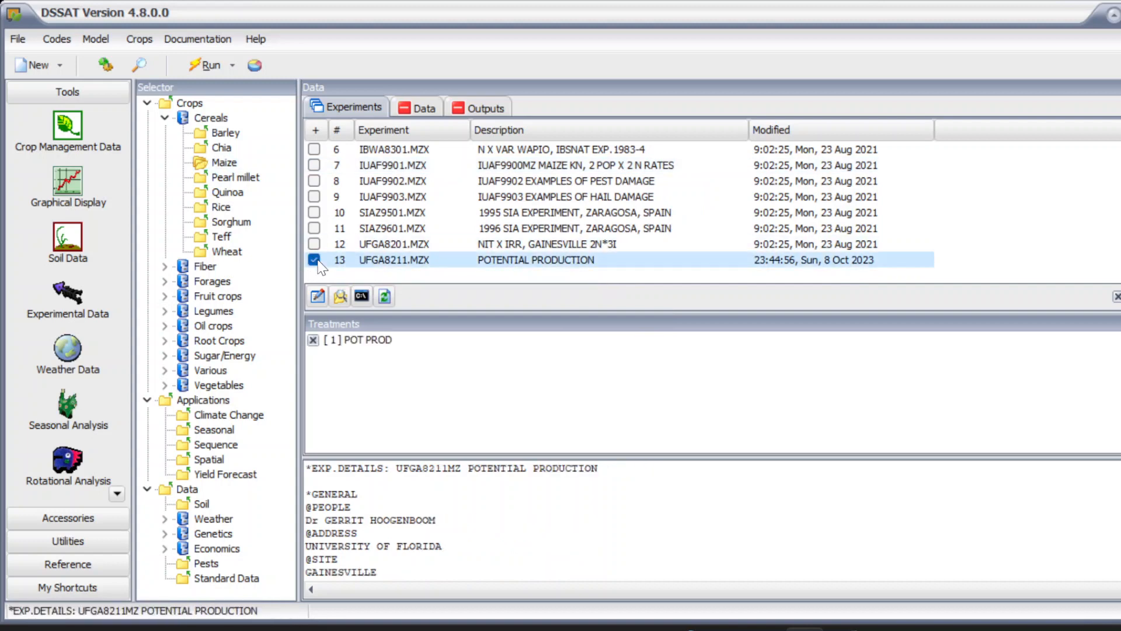
left_click(212, 65)
left_click(812, 236)
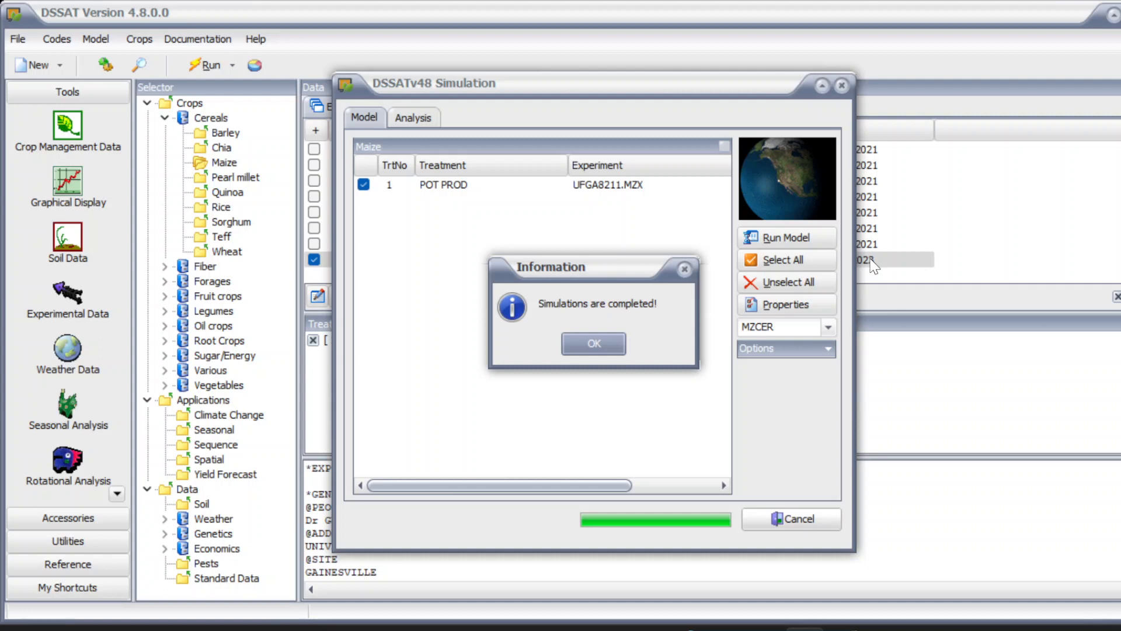
left_click(591, 342)
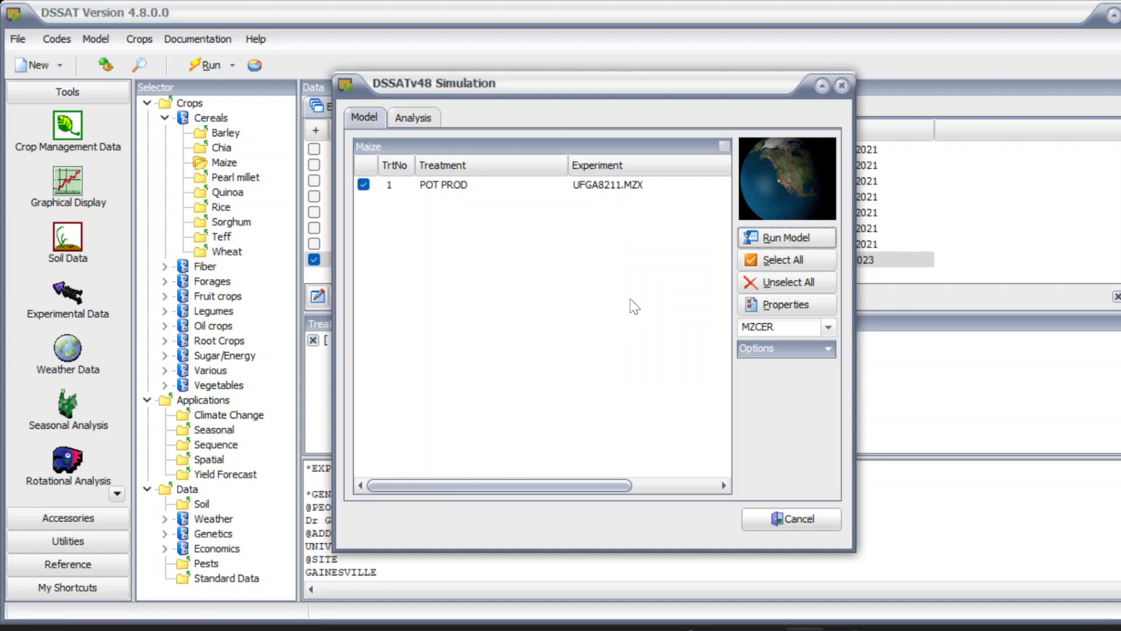
Plot leaf area index (LAID) from PlantGro.OUT as a time series for the POT PROD run.
left_click(430, 120)
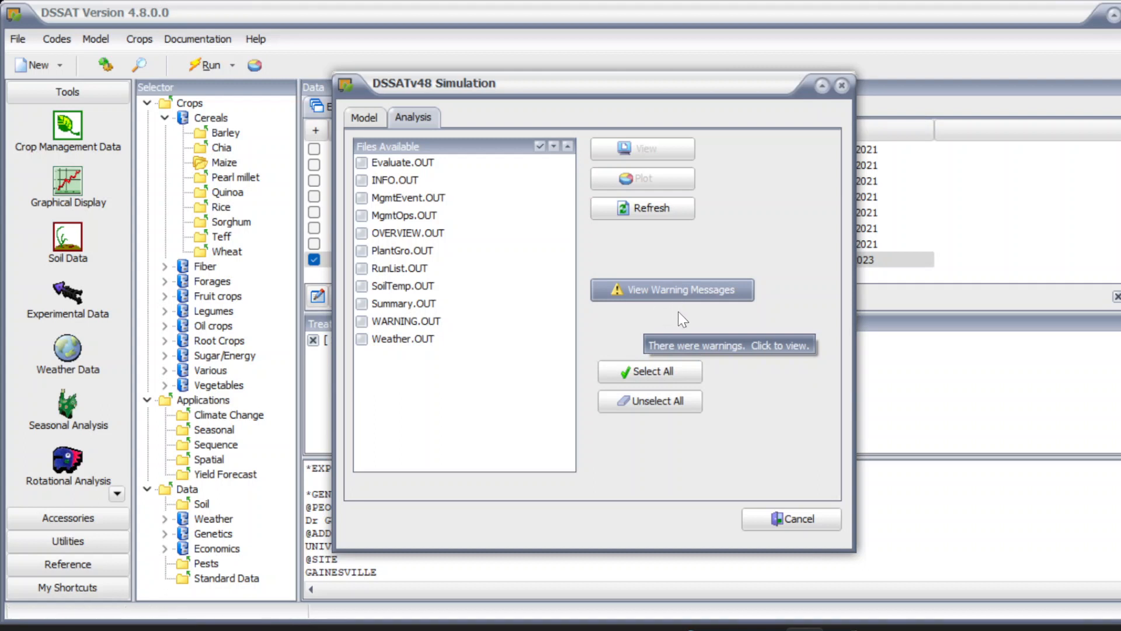
left_click(362, 250)
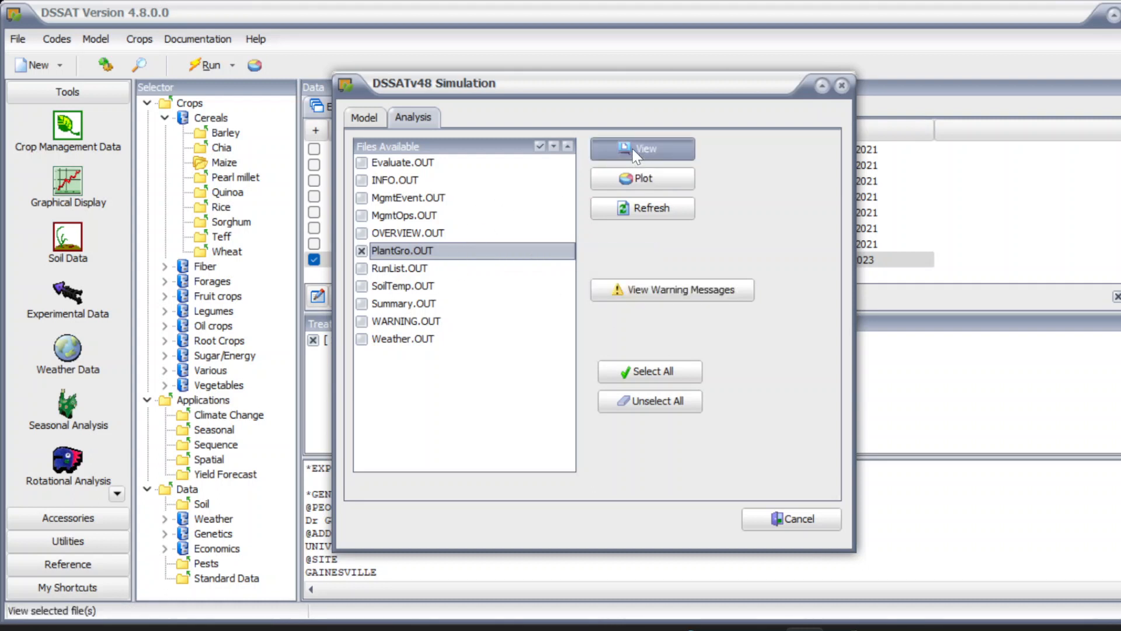
left_click(674, 182)
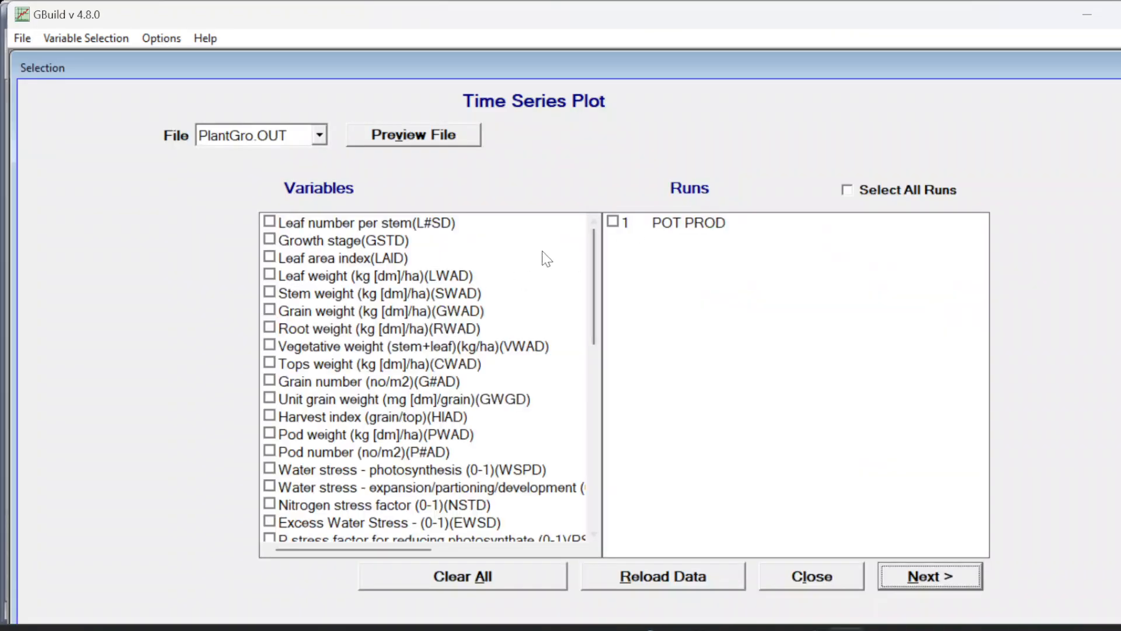
mouse_move(588, 249)
left_mouse_down()
mouse_move(604, 417)
mouse_move(600, 255)
left_mouse_up()
left_click(270, 257)
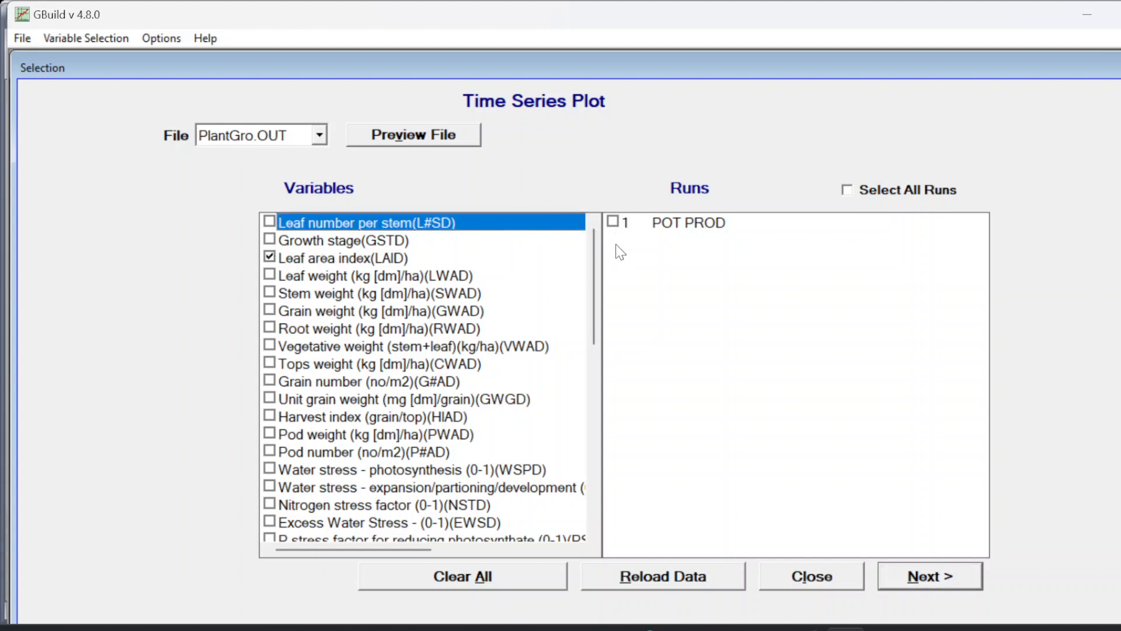
left_click(614, 223)
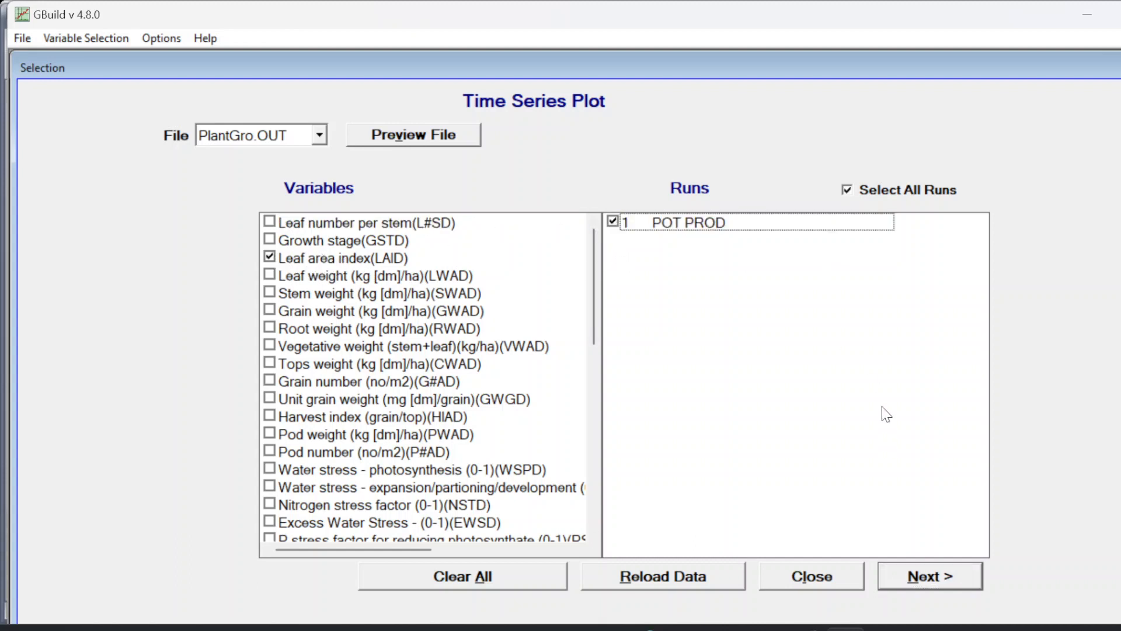
left_click(915, 574)
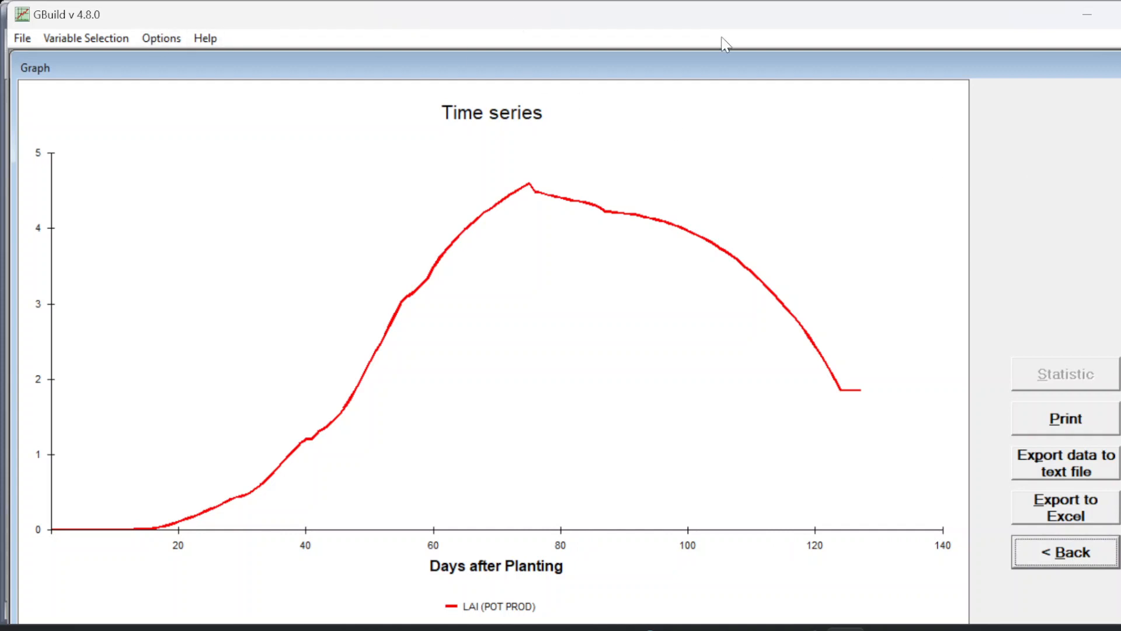
Change the time series plot's horizontal axis to Date and redraw the graph.
left_click(161, 38)
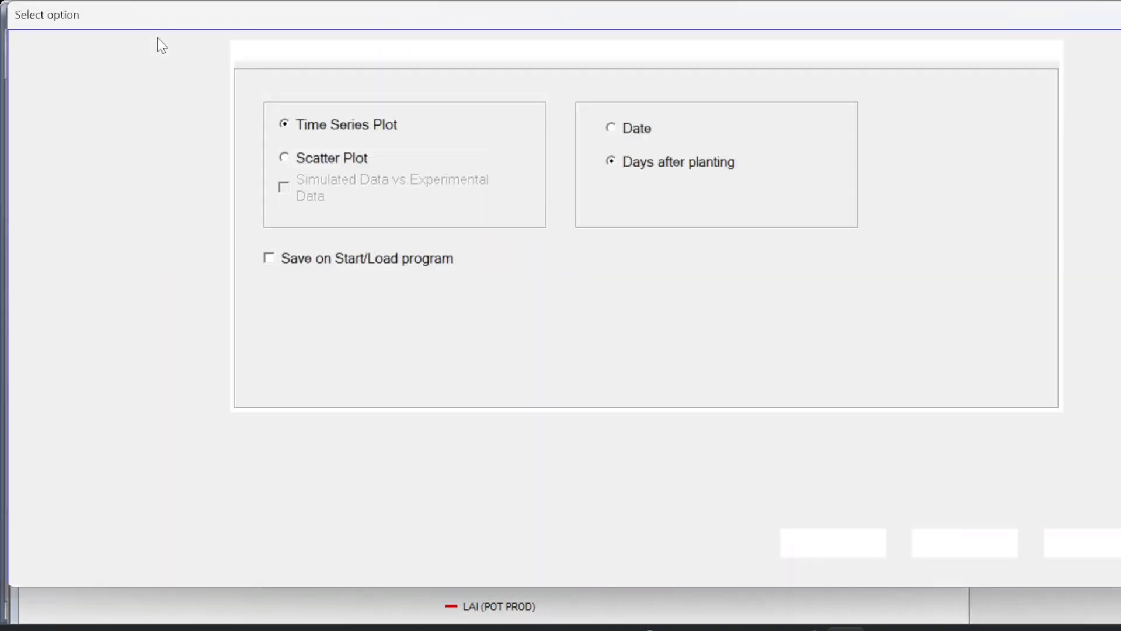
left_click(624, 129)
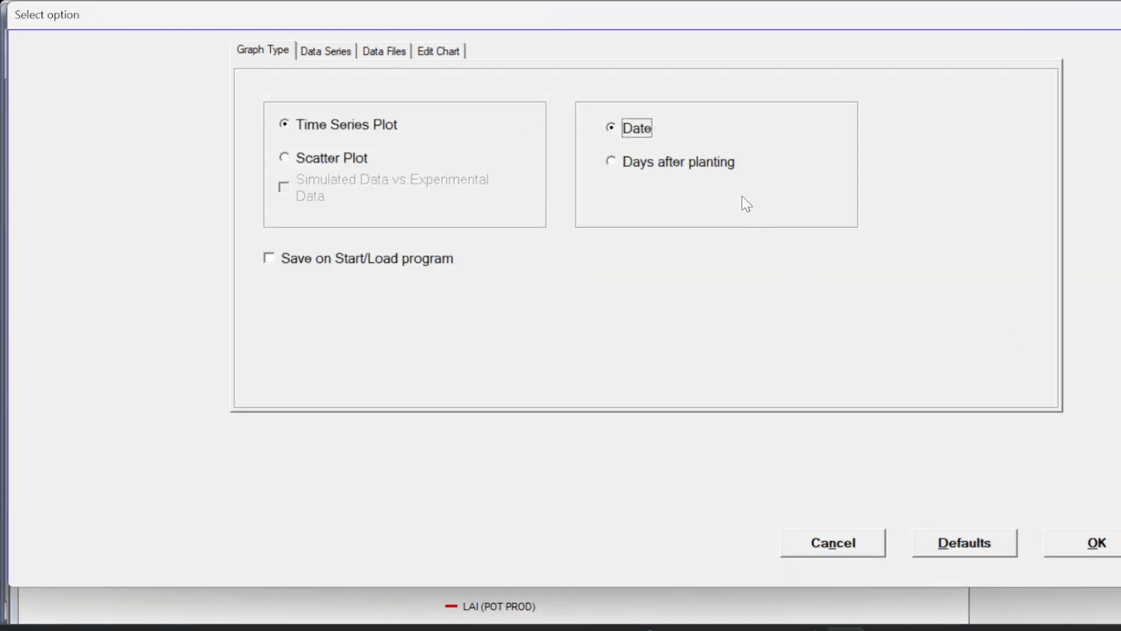
left_click(1087, 549)
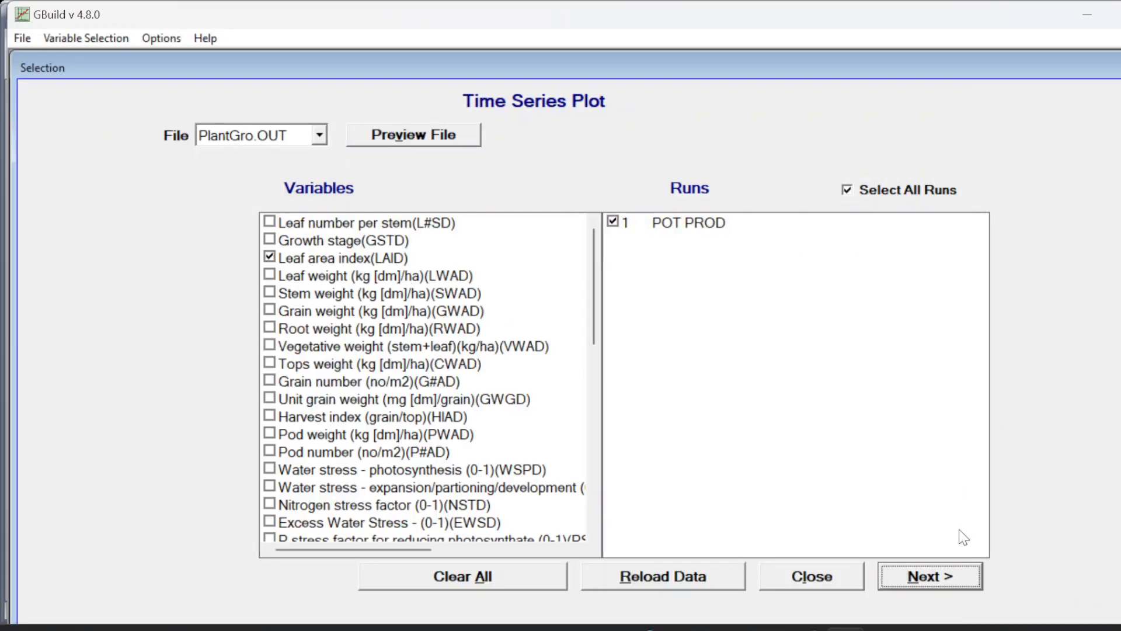
left_click(953, 575)
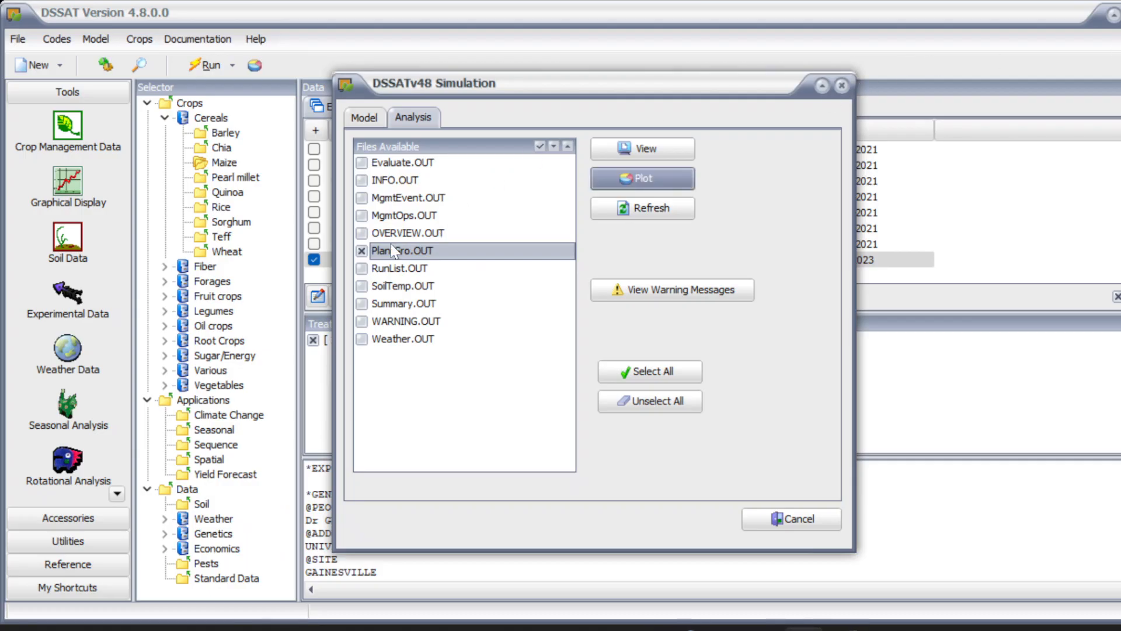
Deselect PlantGro.OUT in the simulation's output files and open OVERVIEW.OUT in a maximized text viewer.
left_click(362, 251)
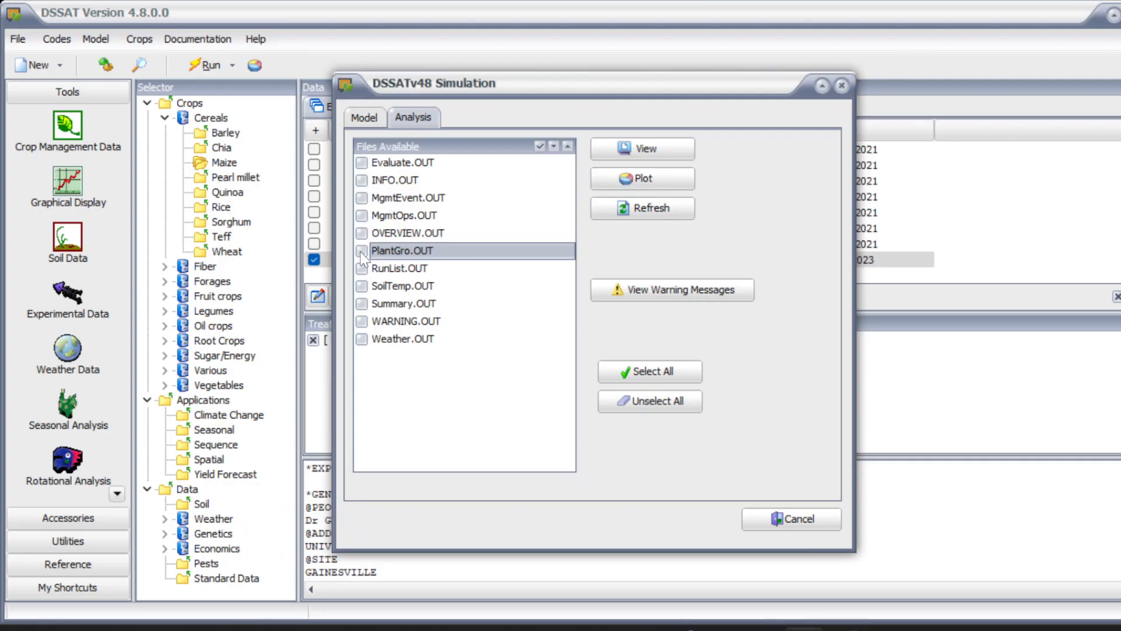
left_click(362, 304)
left_click(362, 304)
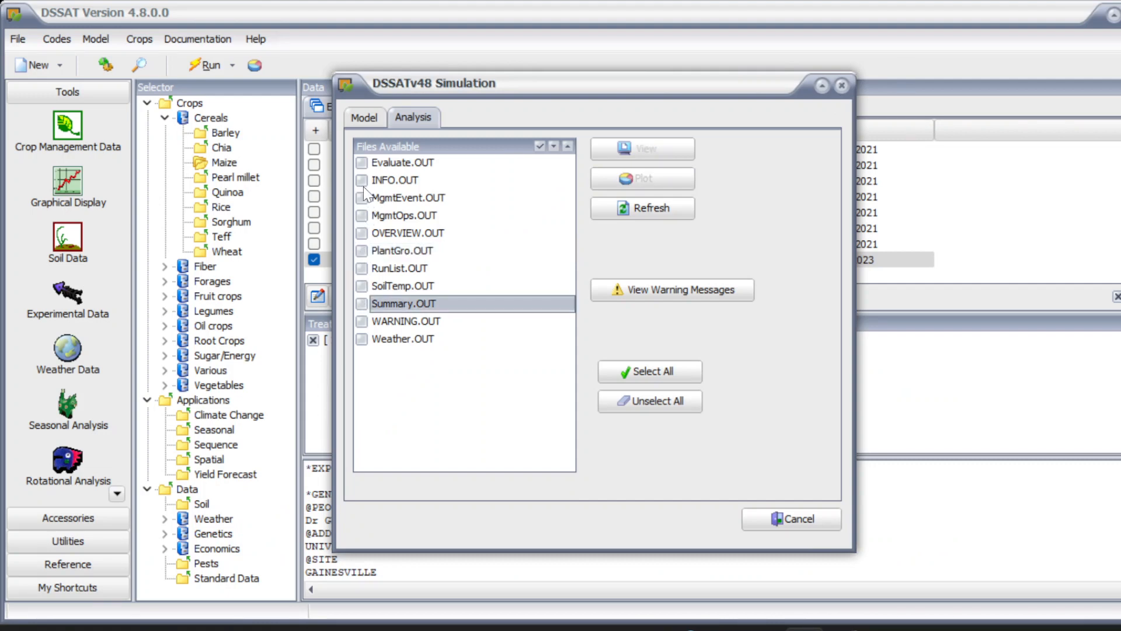
left_click(362, 232)
left_click(613, 149)
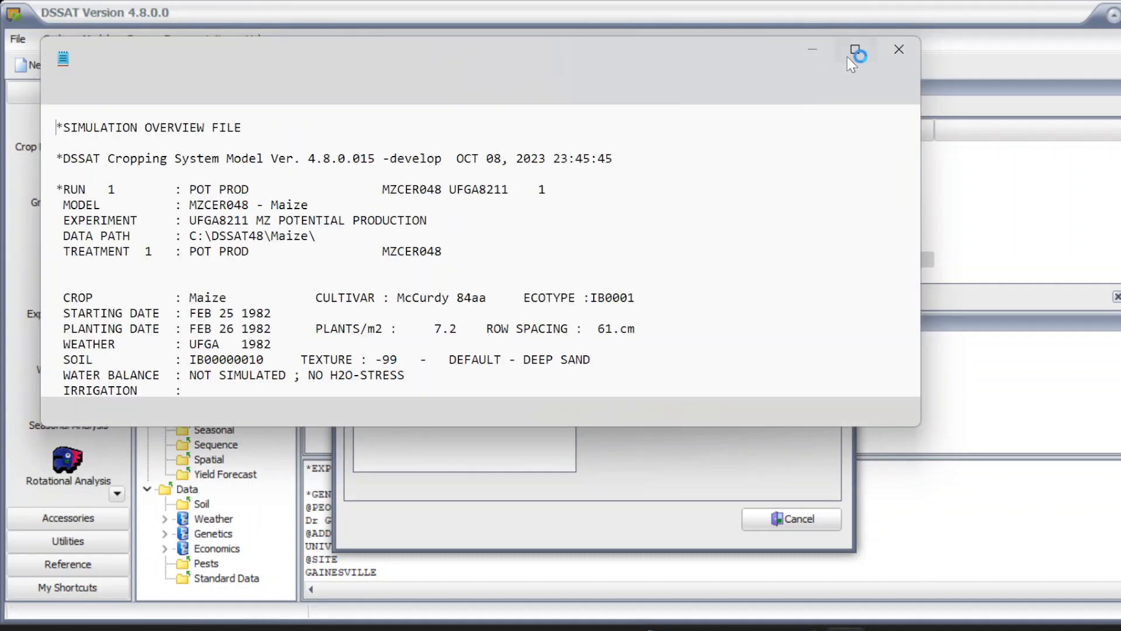
left_click(854, 50)
Examine the overview's input summary, final maize yield, and environmental and stress factors for each development phase.
scroll(374, 348, "down", 13)
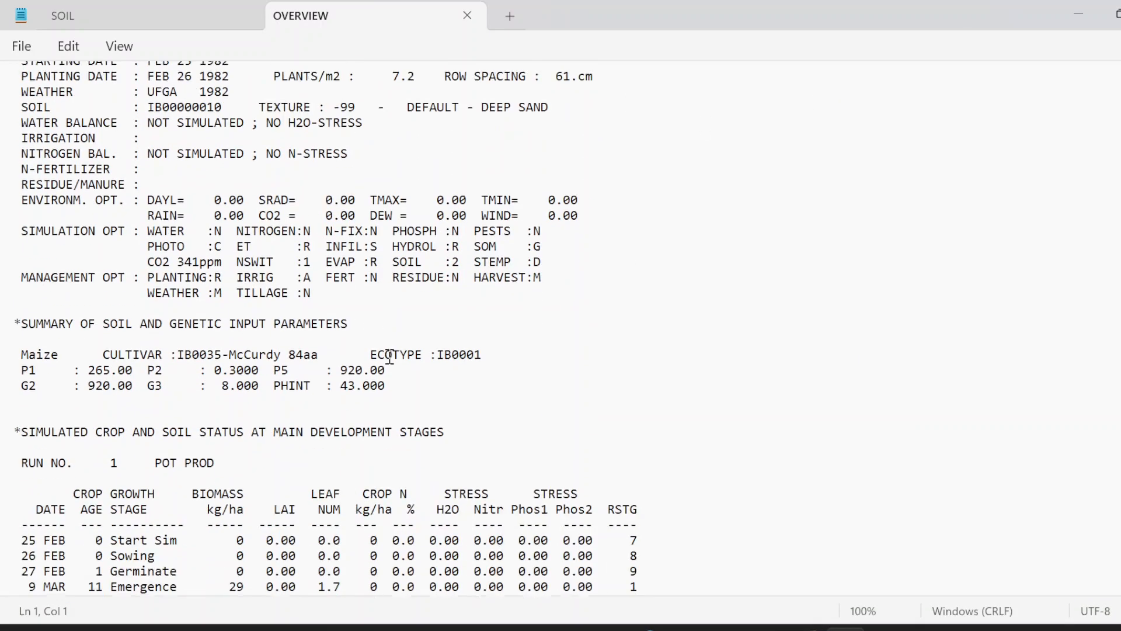
scroll(415, 381, "down", 13)
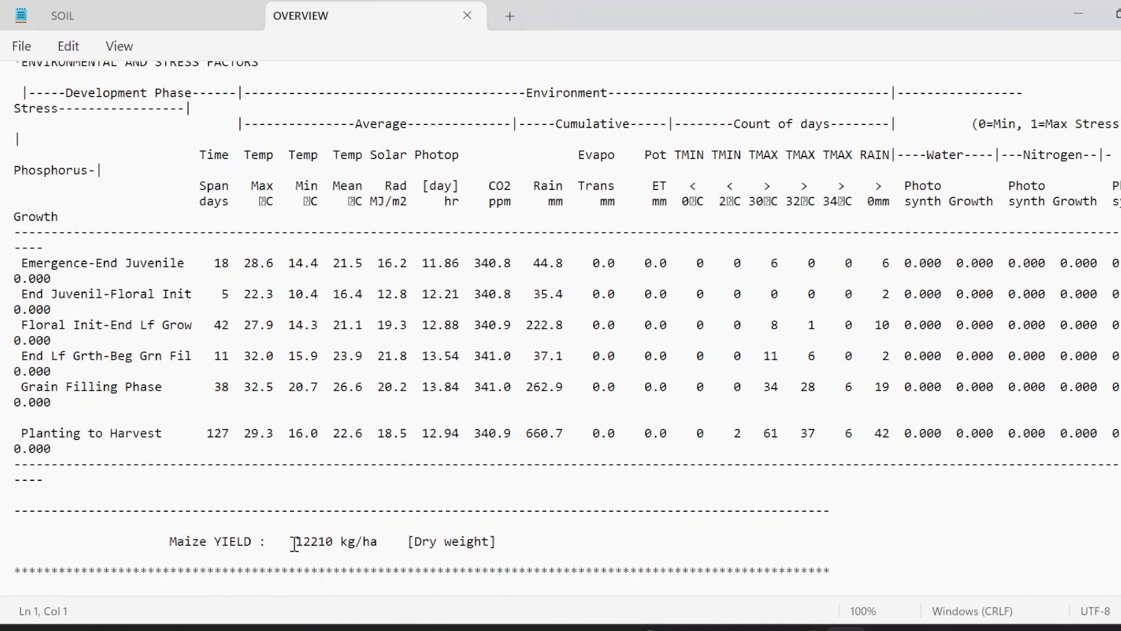
left_click_drag(296, 541, 334, 543)
scroll(396, 507, "up", 5)
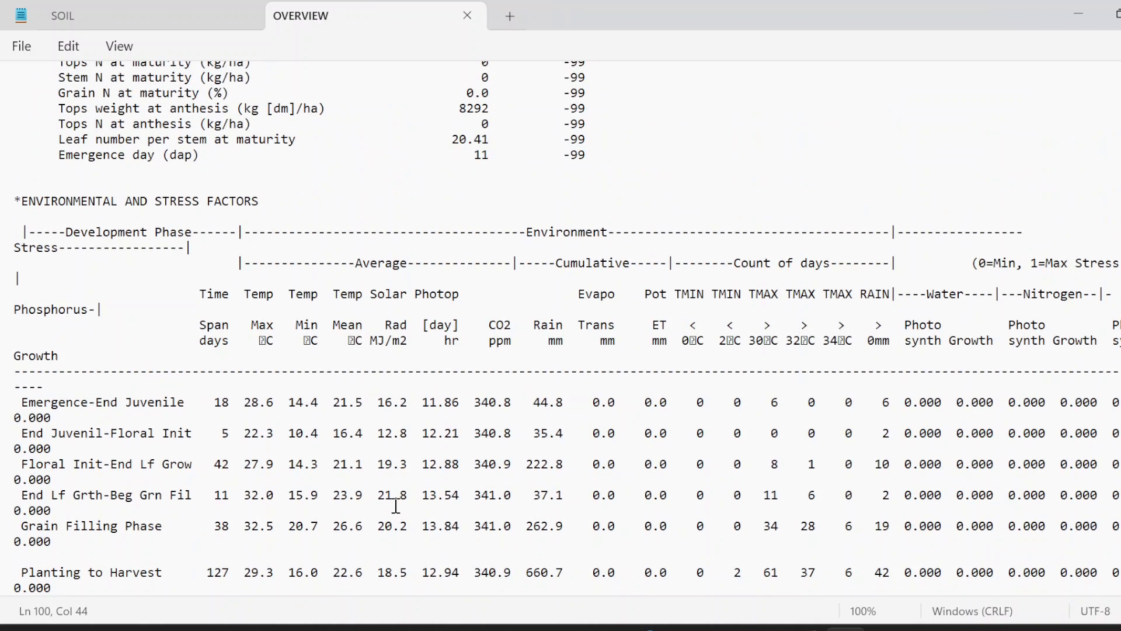
scroll(396, 507, "down", 4)
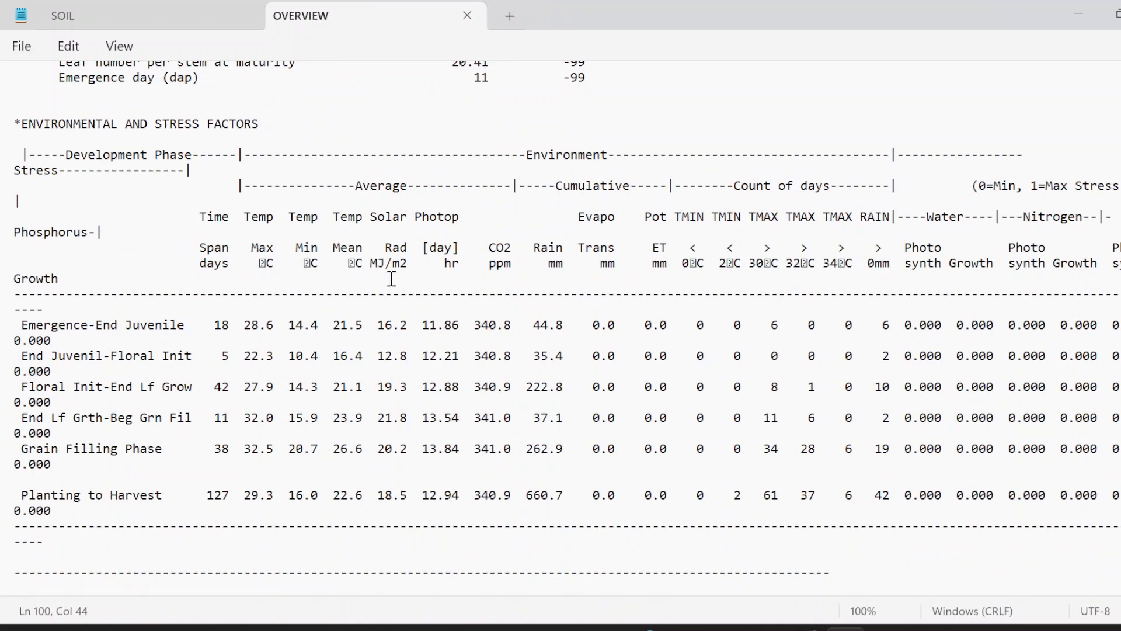
left_click_drag(28, 324, 94, 461)
scroll(130, 435, "up", 3)
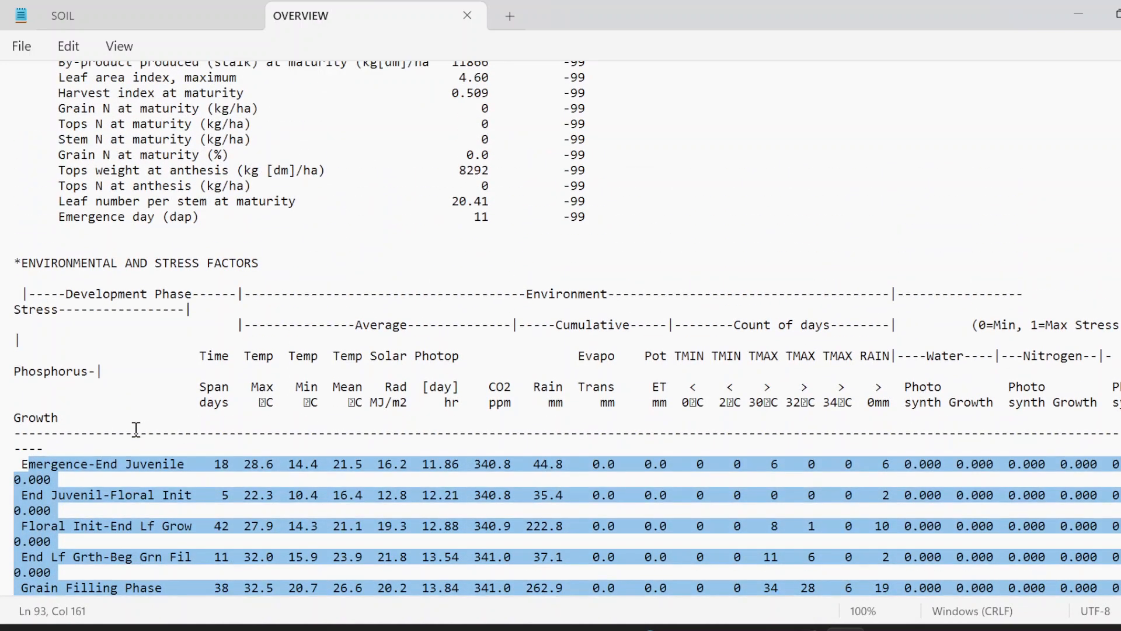
Check the simulated and measured anthesis day and the physiological maturity day under the main growth and development variables.
scroll(136, 429, "up", 7)
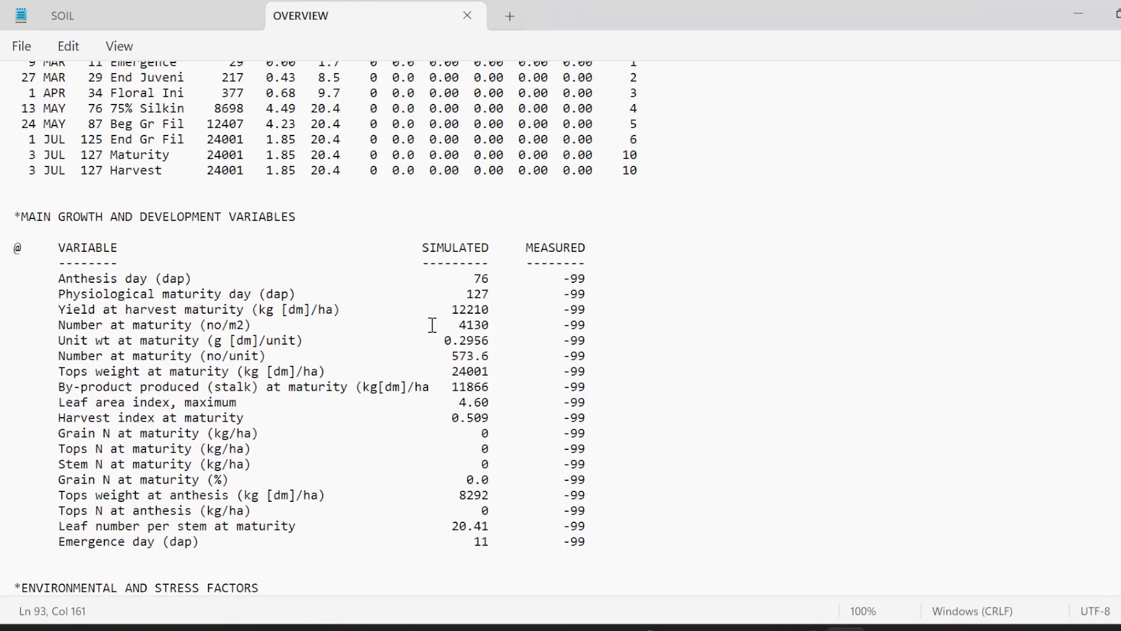
left_click_drag(171, 279, 490, 279)
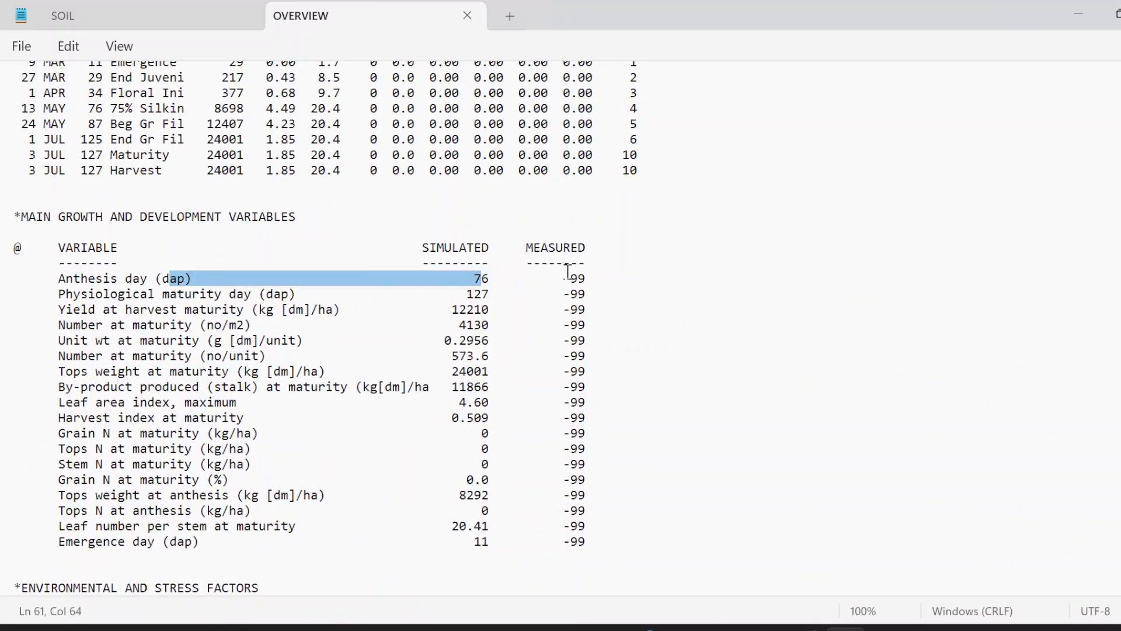
double_click(566, 279)
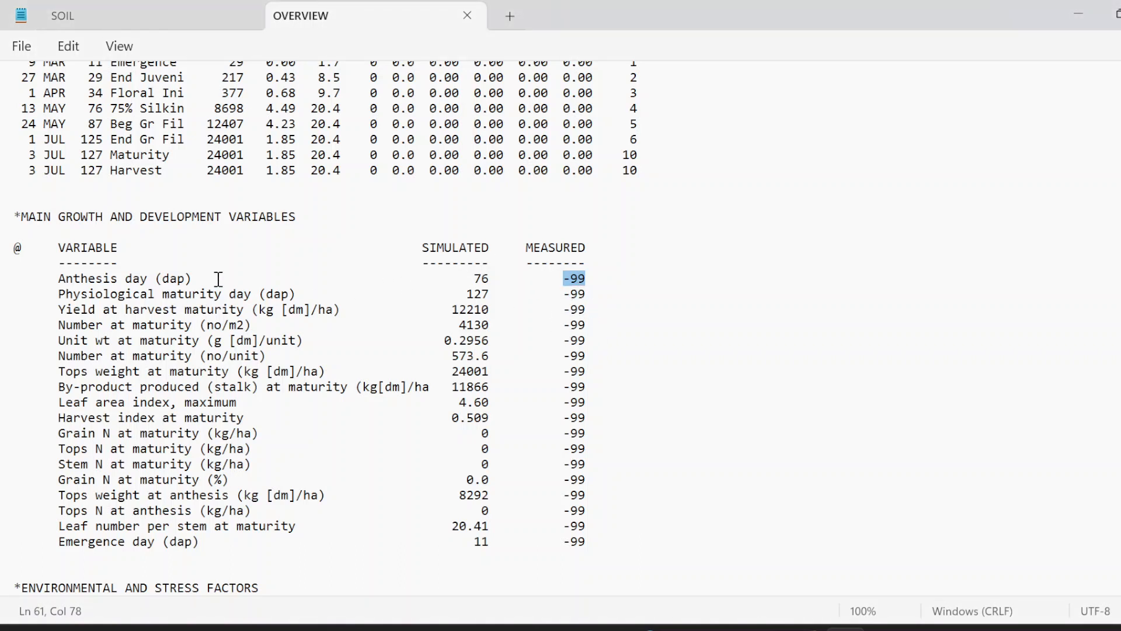
left_click_drag(461, 278, 496, 274)
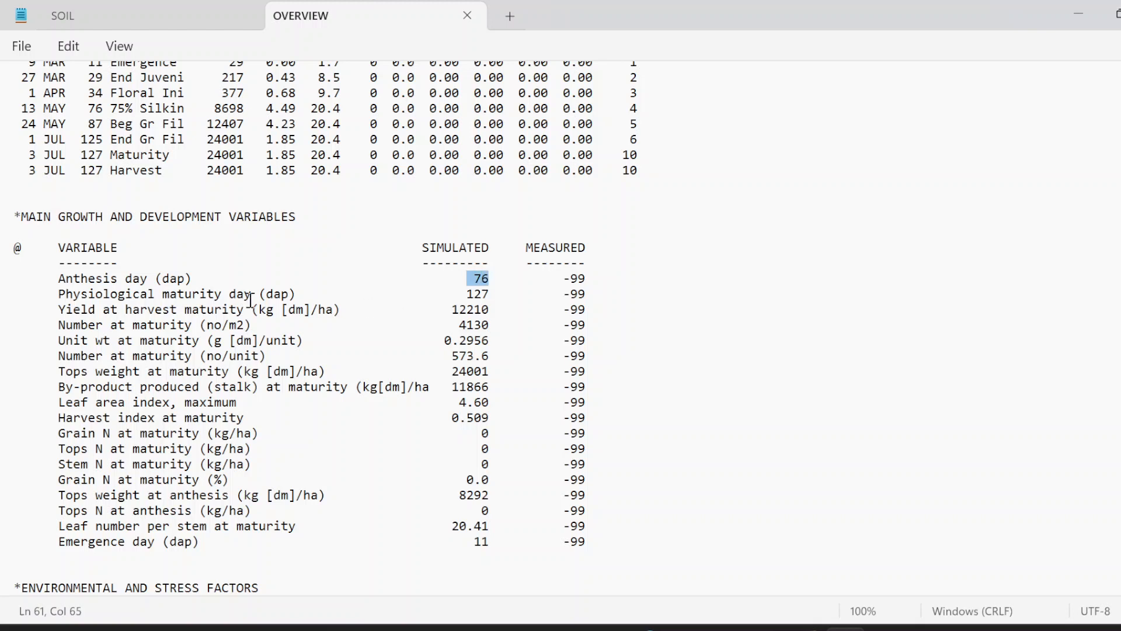
left_click_drag(292, 294, 504, 299)
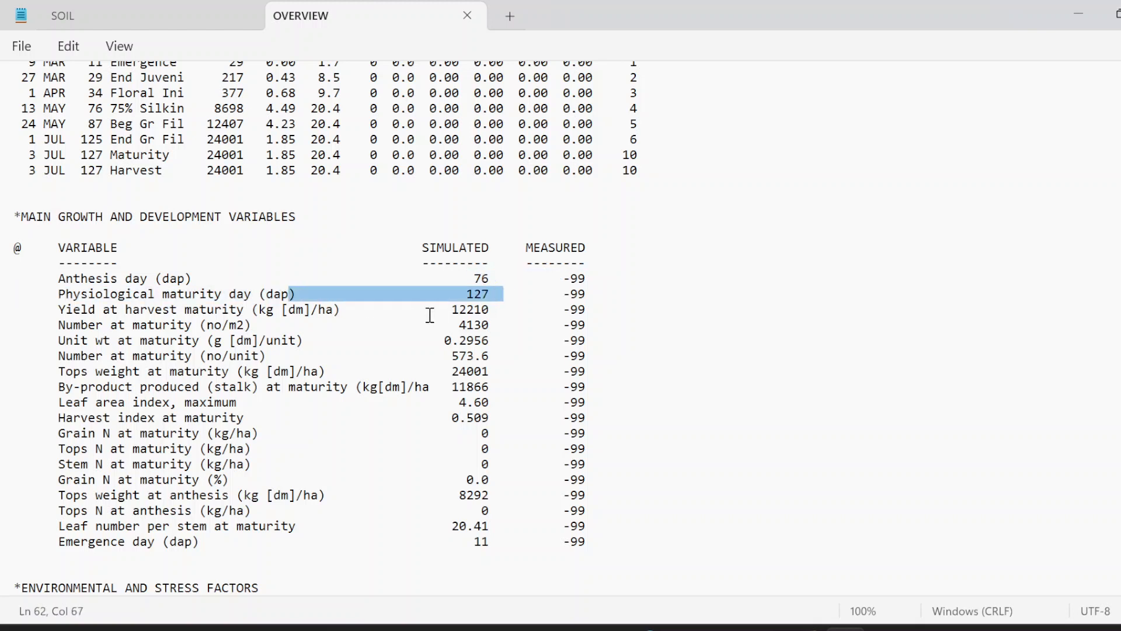
Check the simulated number at maturity, then review the development stage table's start, sowing and harvest rows, including crop age, biomass and LAI.
left_click_drag(429, 316, 503, 322)
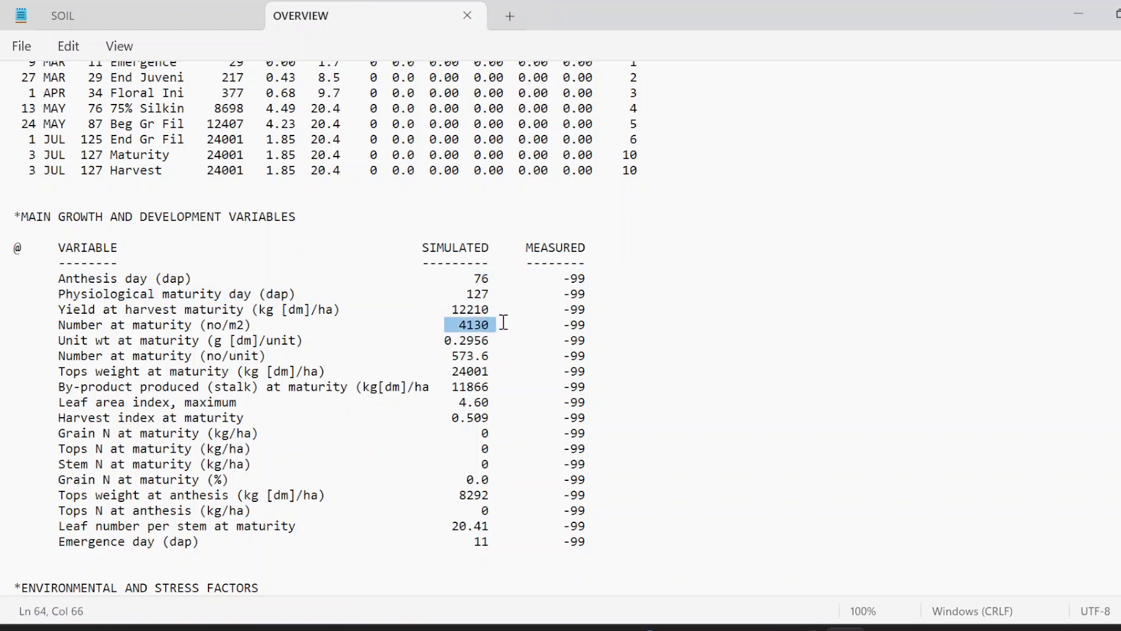
scroll(486, 438, "up", 3)
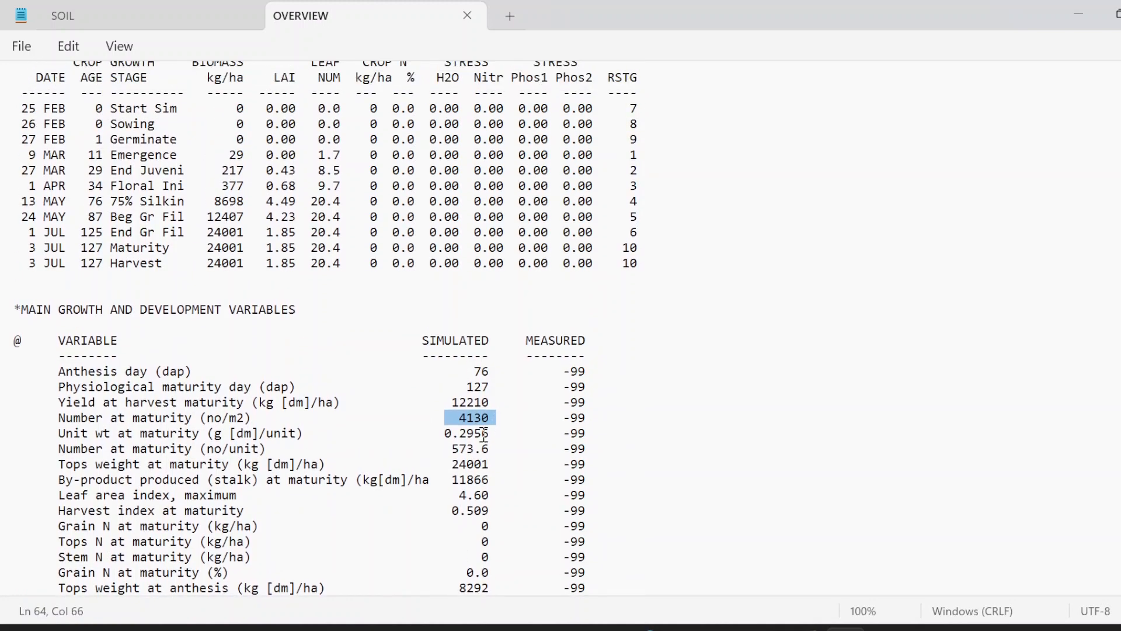
left_click_drag(21, 154, 218, 157)
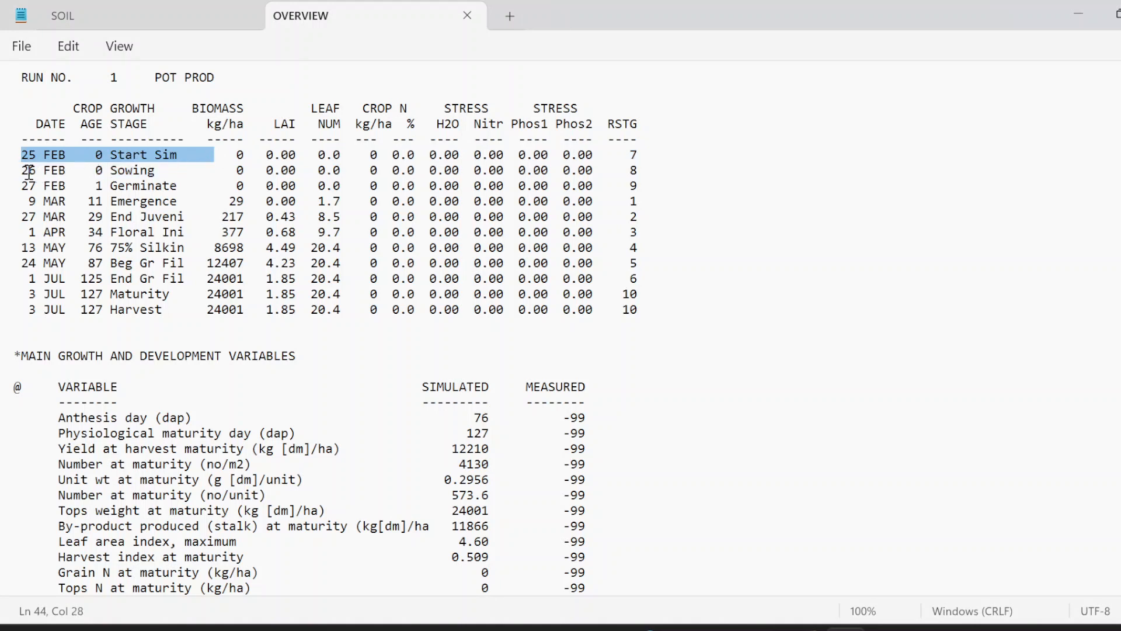
left_click_drag(28, 170, 161, 170)
left_click(118, 170)
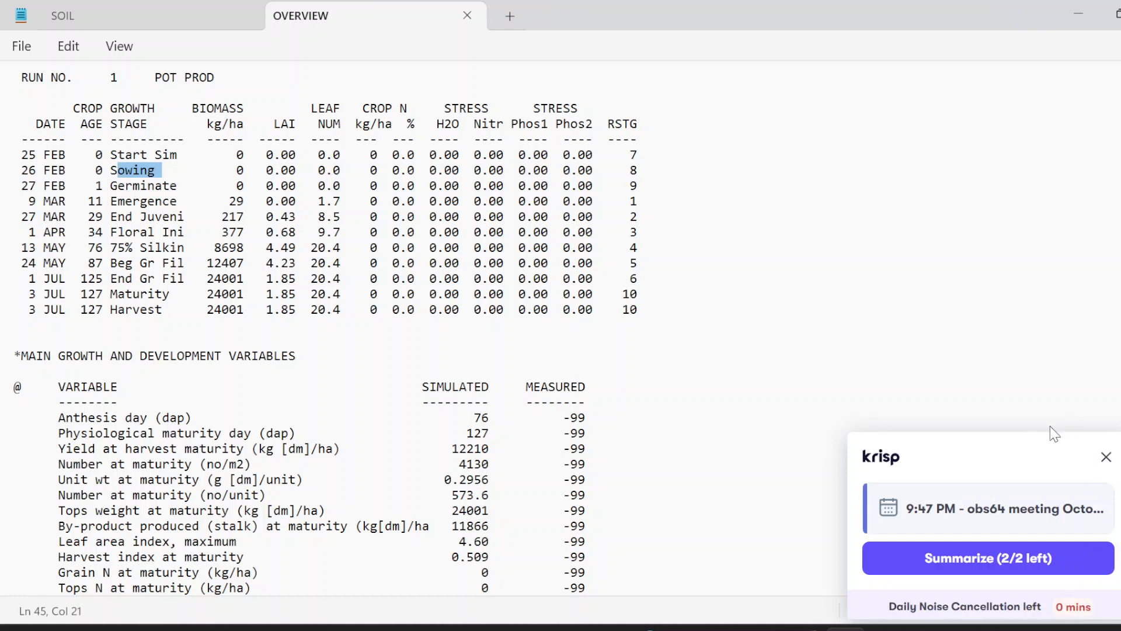
left_click(1105, 456)
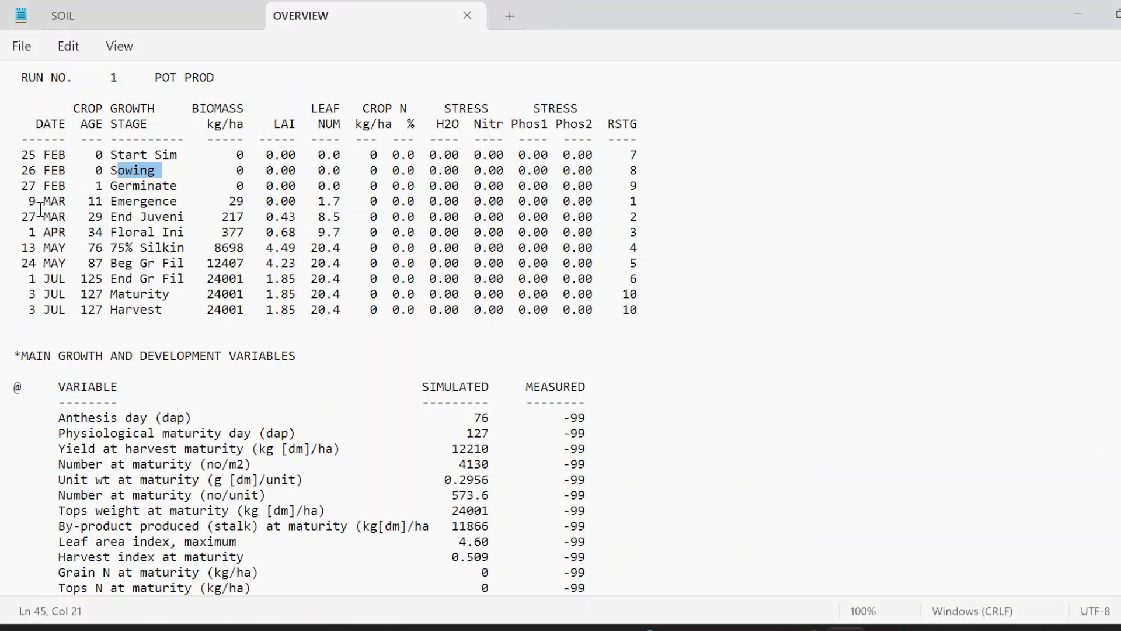
left_click_drag(36, 310, 77, 309)
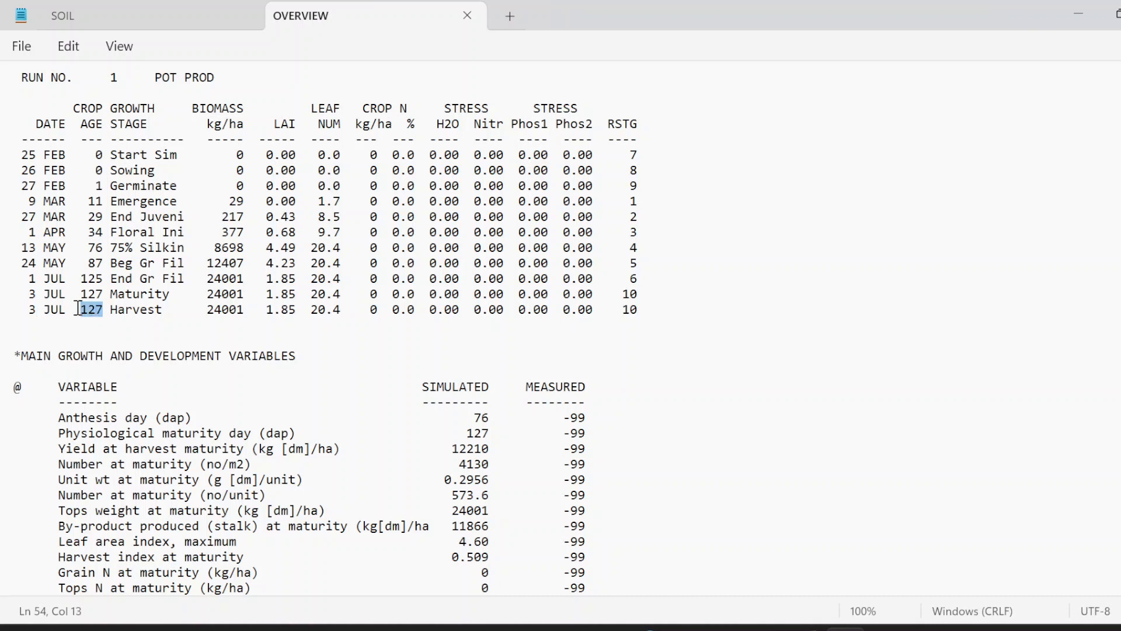
left_click_drag(200, 309, 296, 309)
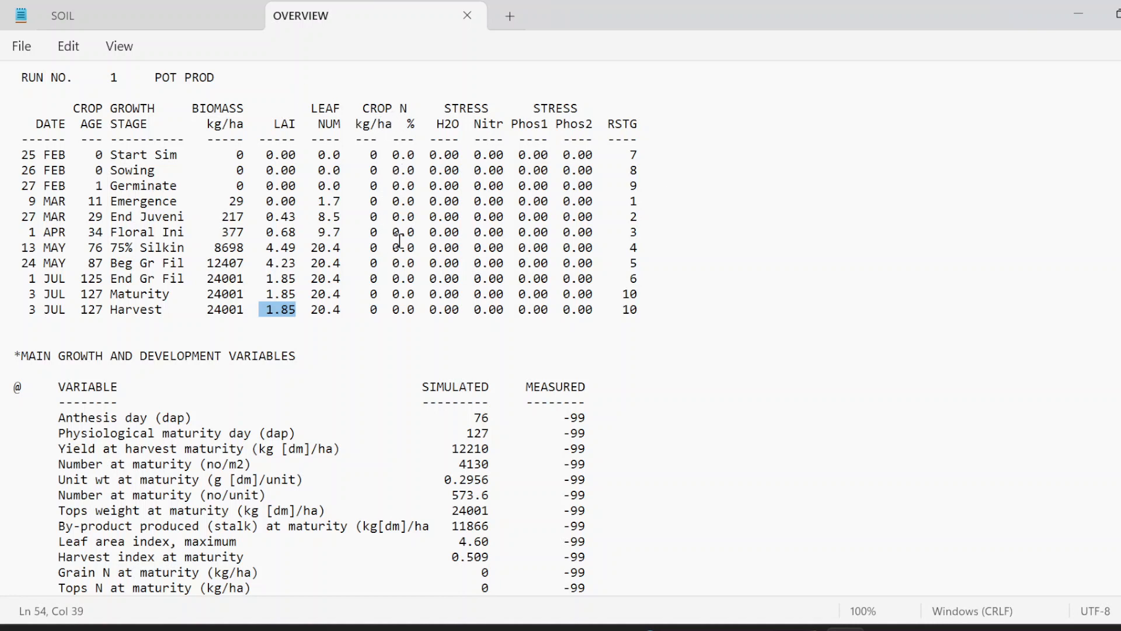
scroll(399, 240, "up", 10)
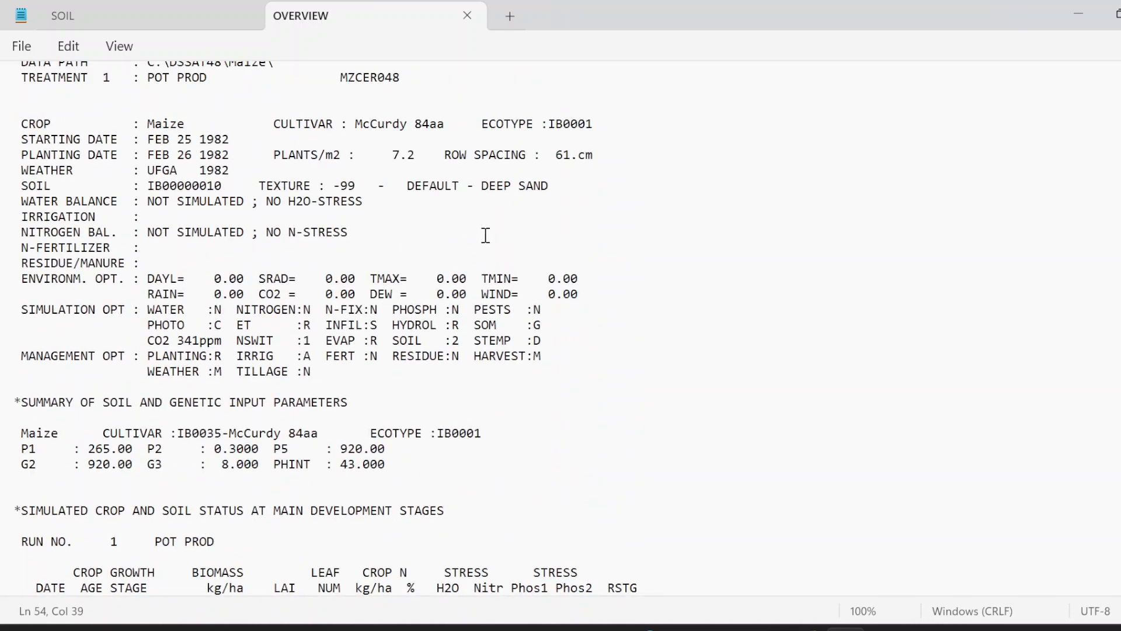